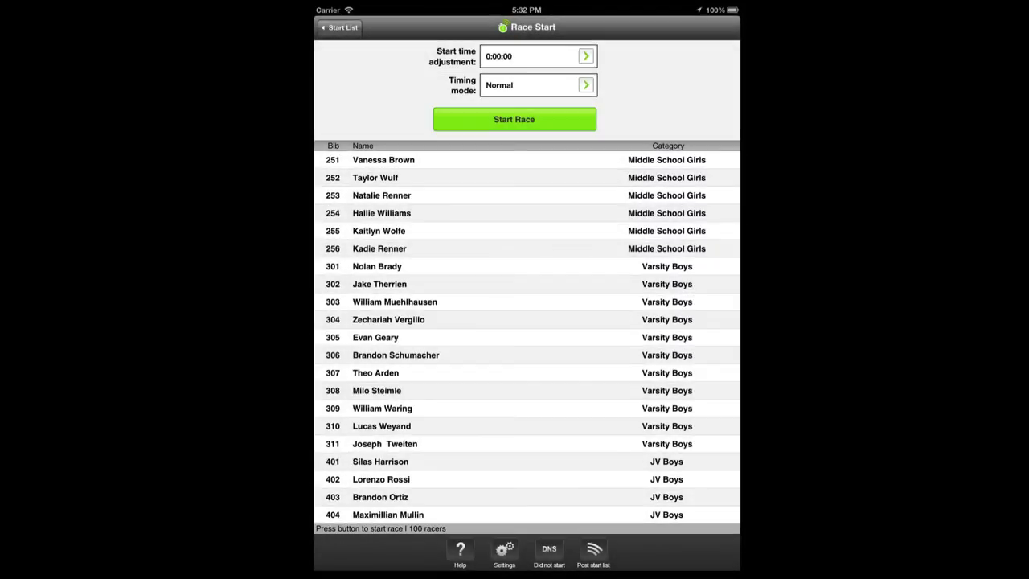
Set the start time adjustment to a 3:00 race countdown
{"action": "left_click", "coordinate": [586, 53]}
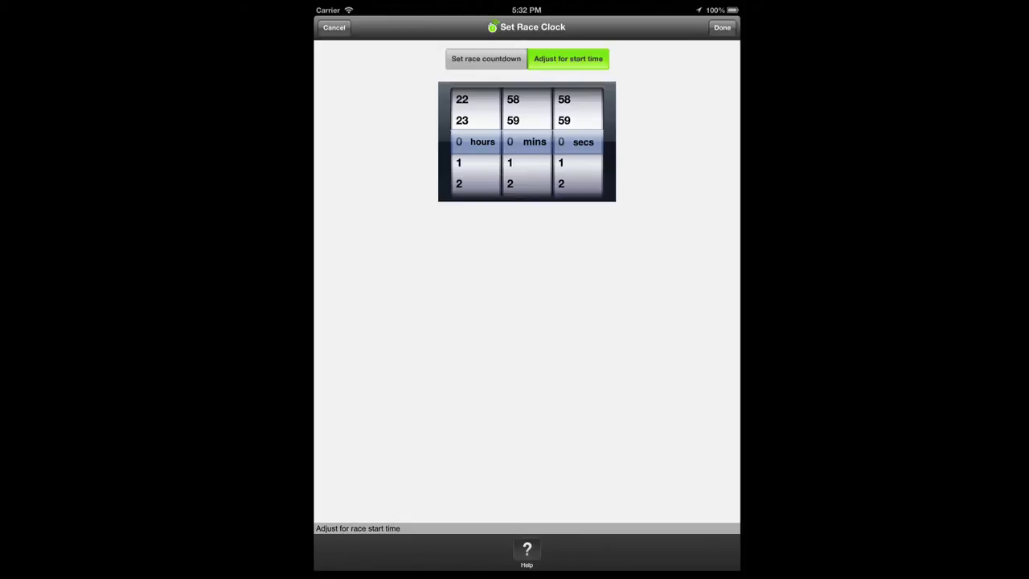
{"action": "left_click", "coordinate": [519, 62]}
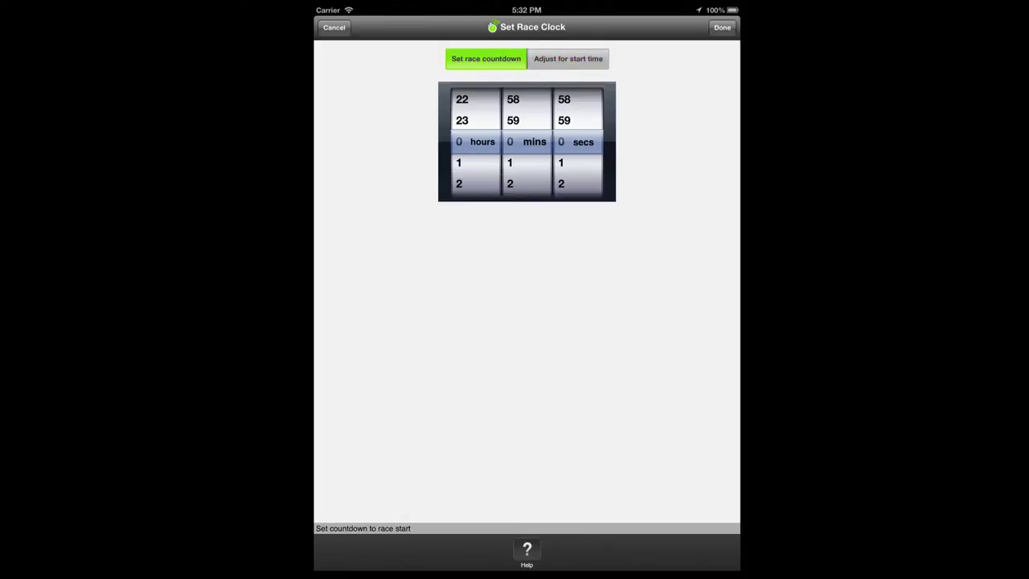
{"action": "left_click_drag", "start_coordinate": [526, 166], "coordinate": [535, 111]}
{"action": "left_click", "coordinate": [722, 28]}
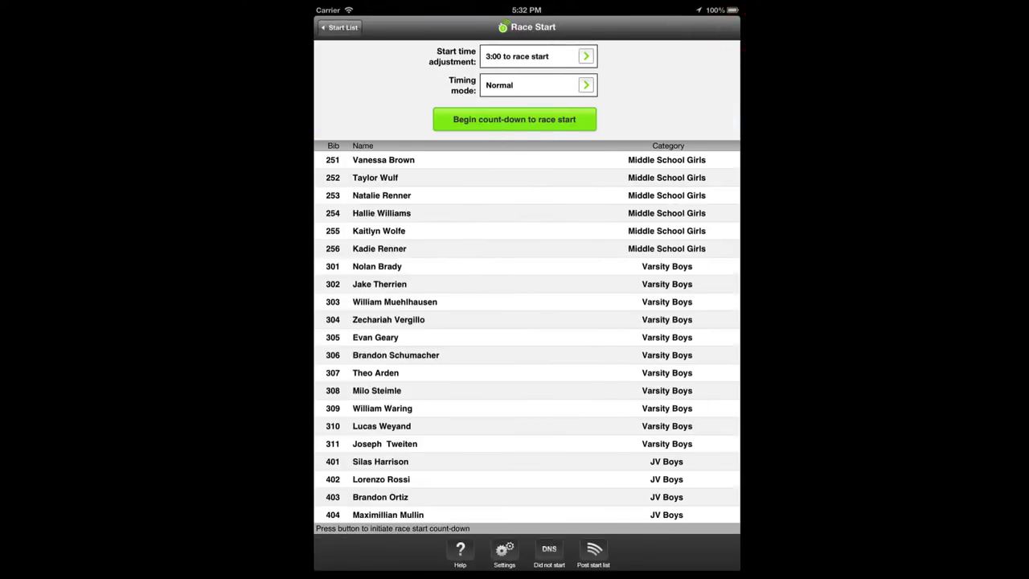
Begin the 3-minute count-down, cancel it, then restart it
{"action": "left_click", "coordinate": [586, 119]}
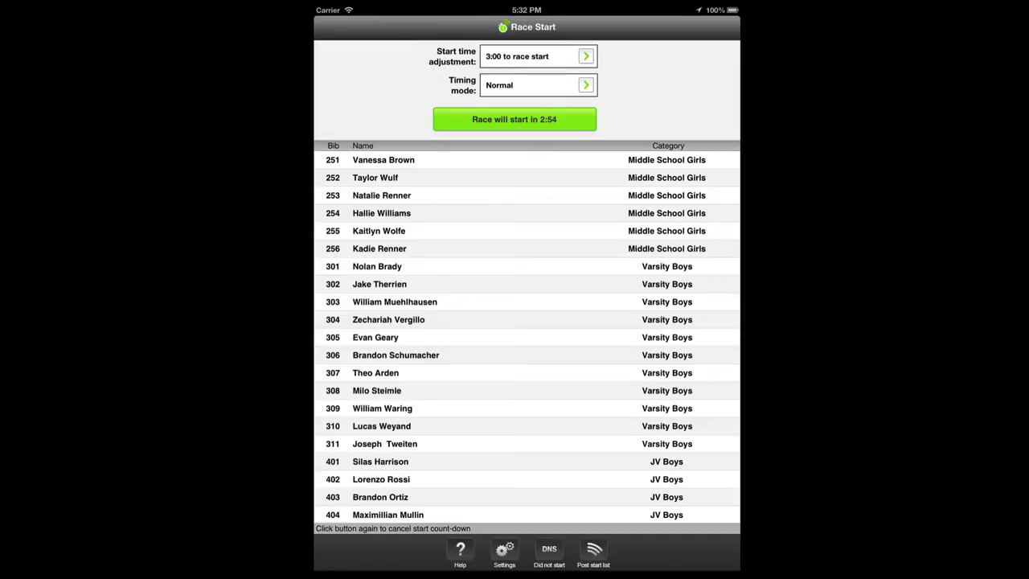
{"action": "left_click", "coordinate": [587, 120]}
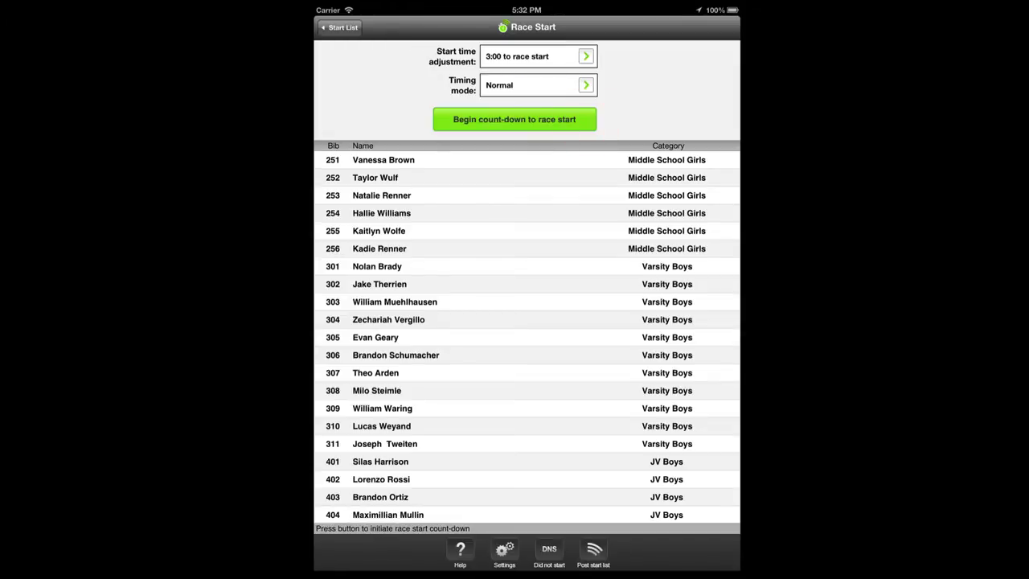
{"action": "left_click", "coordinate": [515, 119]}
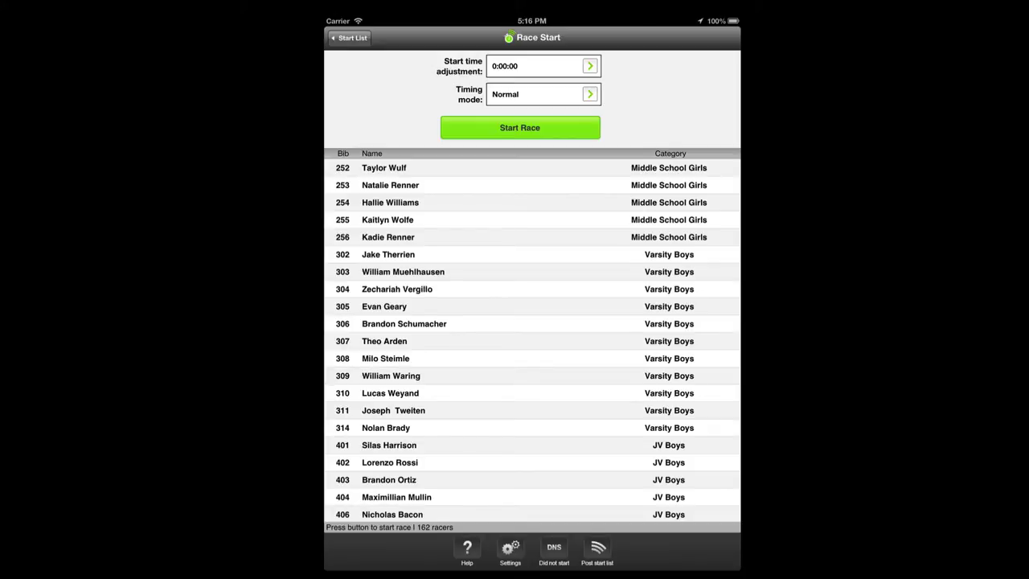
Adjust for an already-passed start by 4 minutes and start the race clock
{"action": "left_click", "coordinate": [590, 66]}
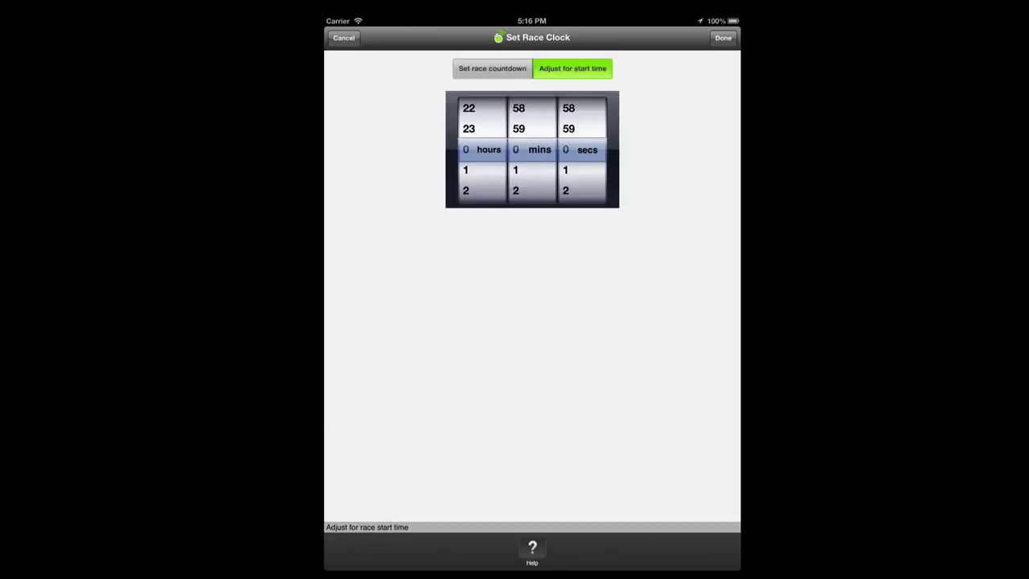
{"action": "left_click", "coordinate": [574, 68]}
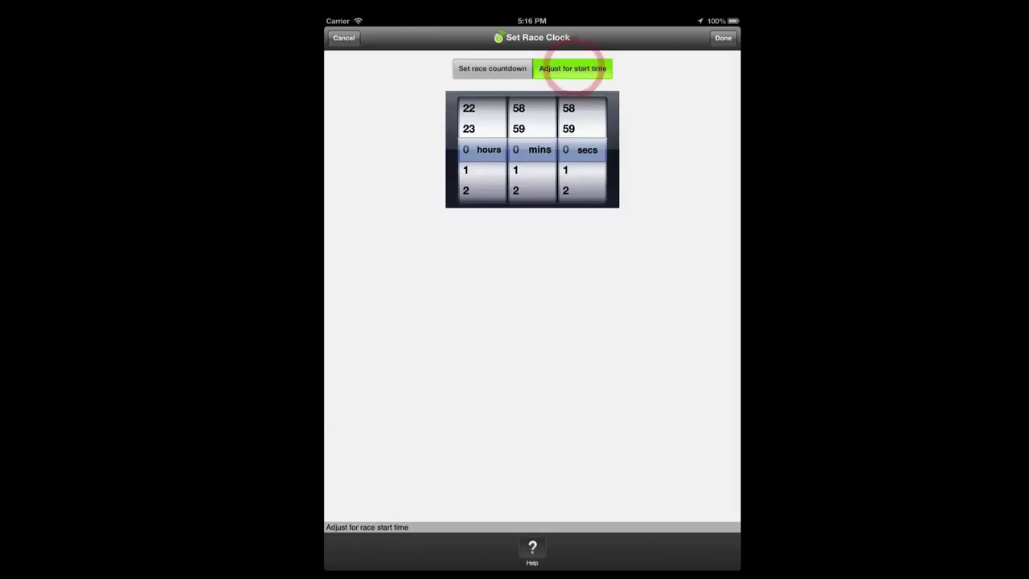
{"action": "left_click_drag", "start_coordinate": [532, 189], "coordinate": [542, 105]}
{"action": "left_click", "coordinate": [546, 108]}
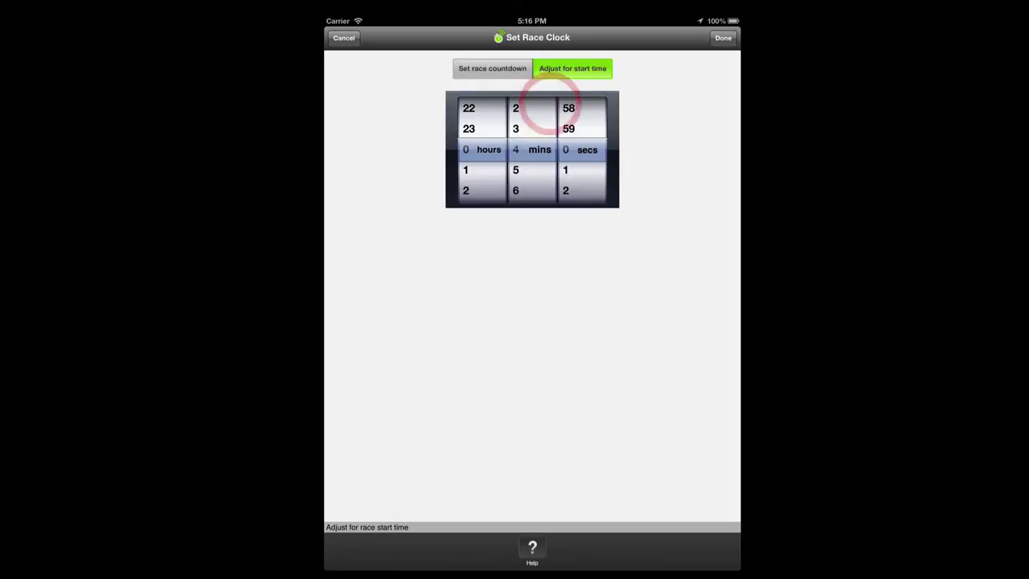
{"action": "left_click", "coordinate": [722, 38]}
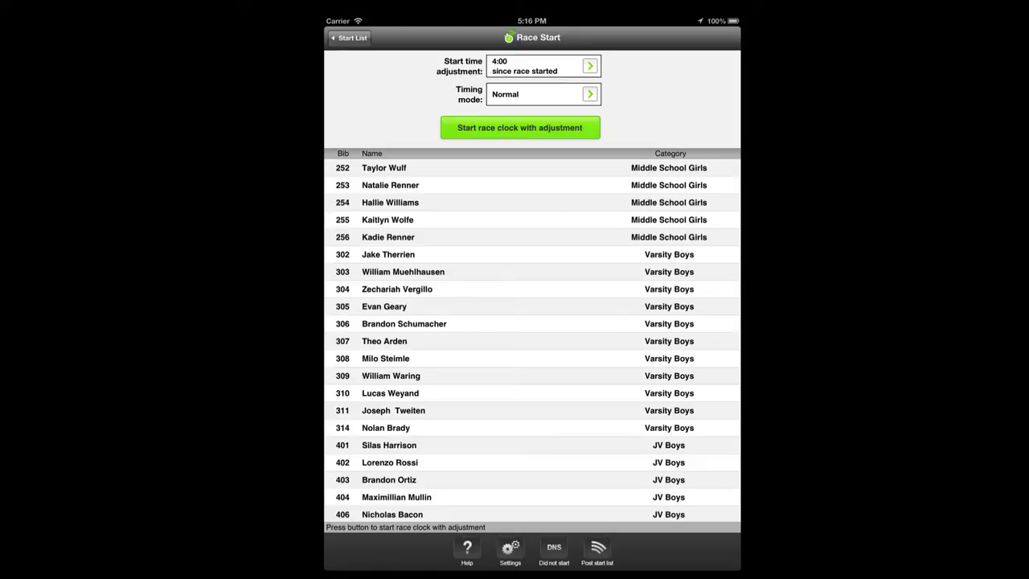
{"action": "left_click", "coordinate": [590, 127]}
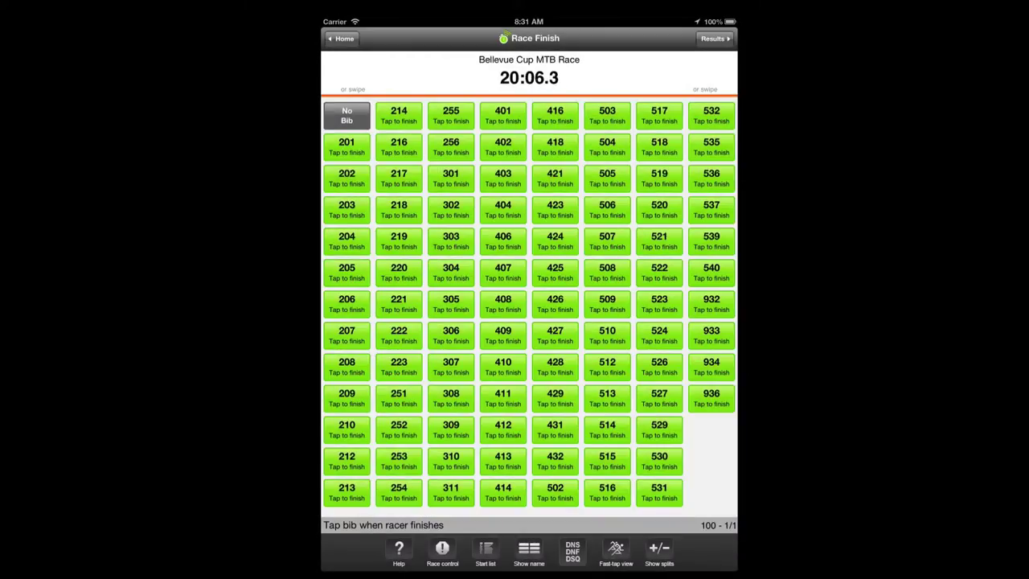
Try the fast-tap and keypad views, then record finishes for bibs 203, 204, 206 and 202
{"action": "left_click", "coordinate": [616, 551]}
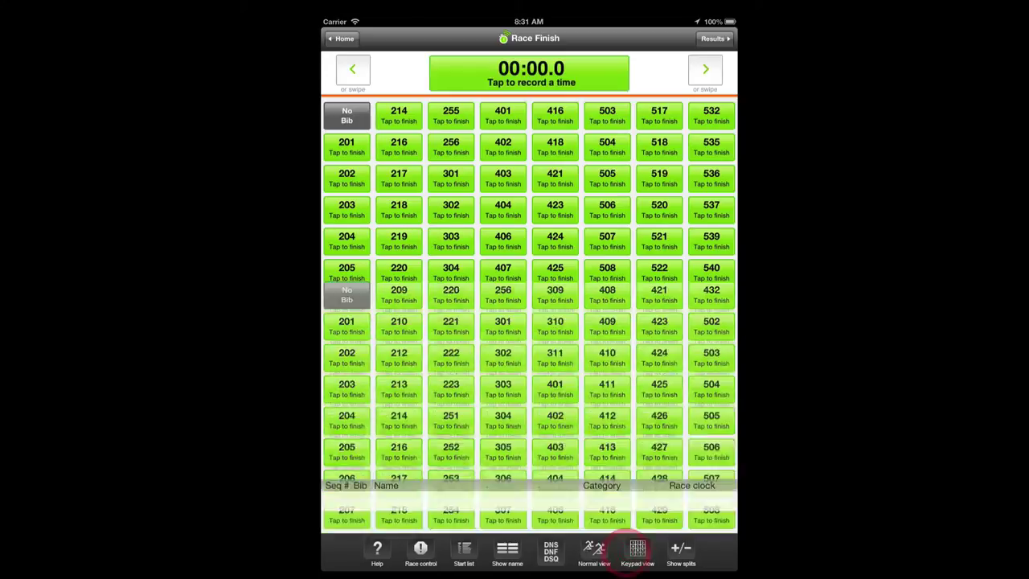
{"action": "left_click", "coordinate": [638, 551]}
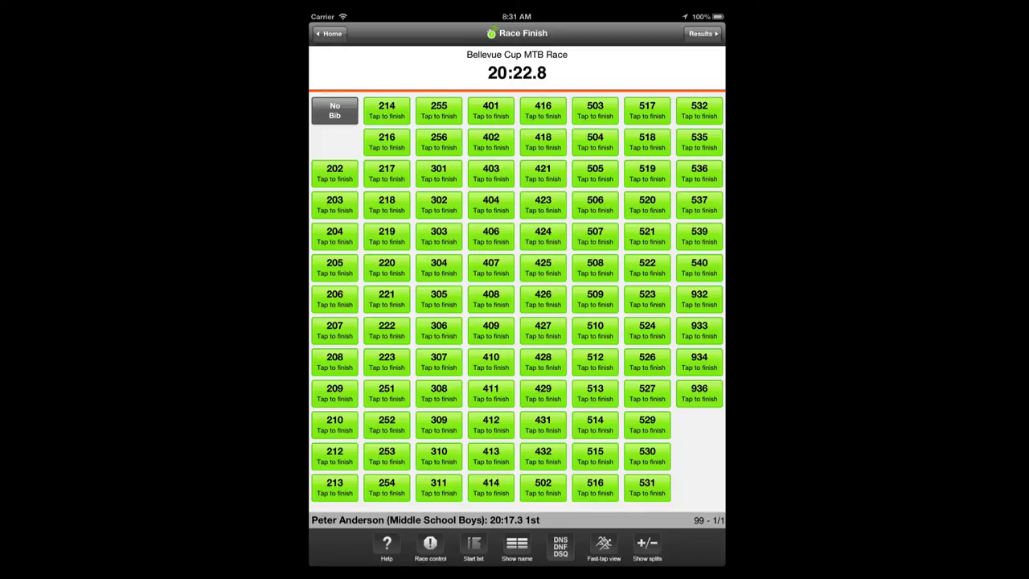
{"action": "left_click", "coordinate": [334, 205]}
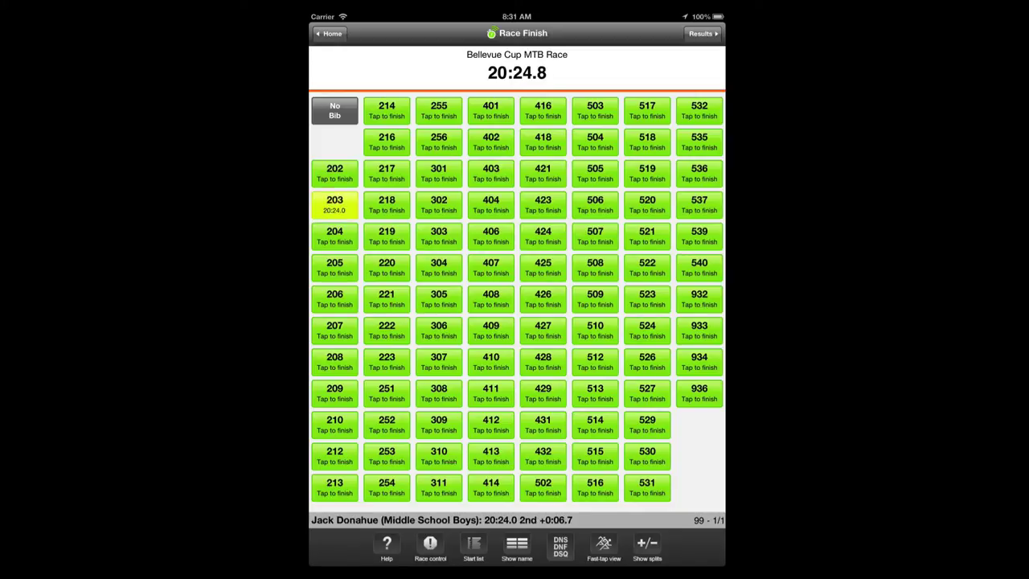
{"action": "left_click", "coordinate": [334, 236]}
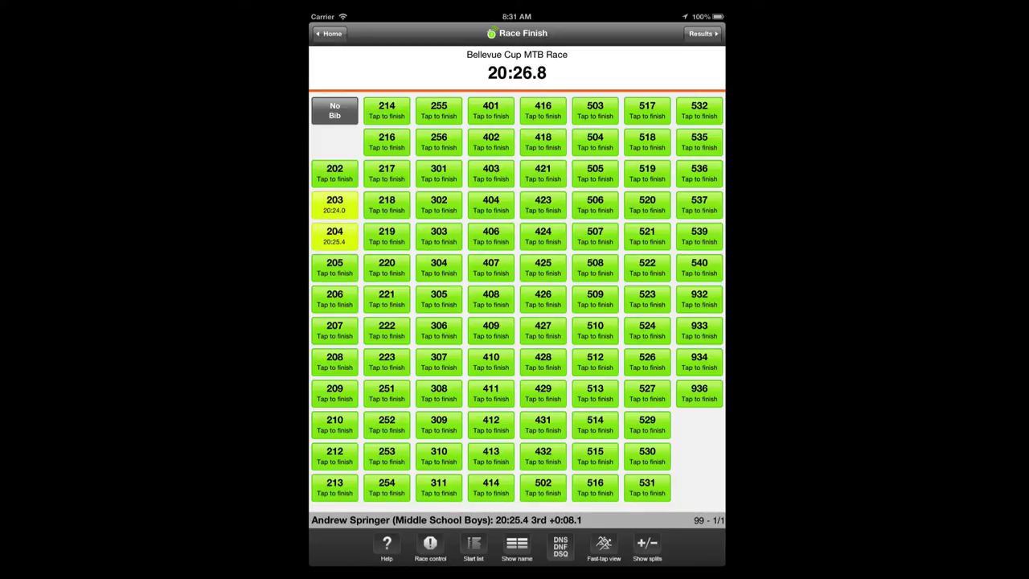
{"action": "left_click", "coordinate": [334, 299]}
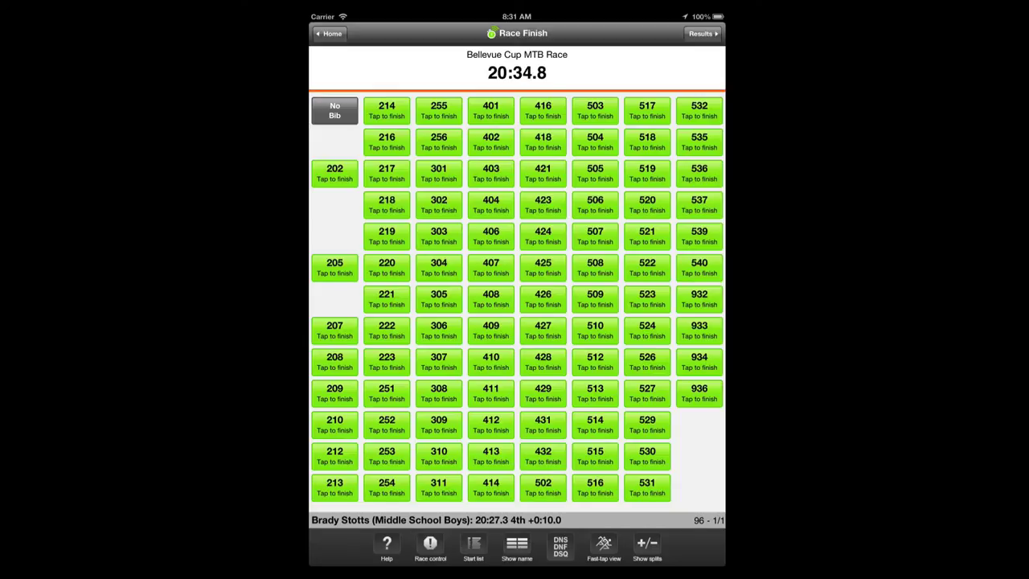
{"action": "left_click", "coordinate": [335, 172]}
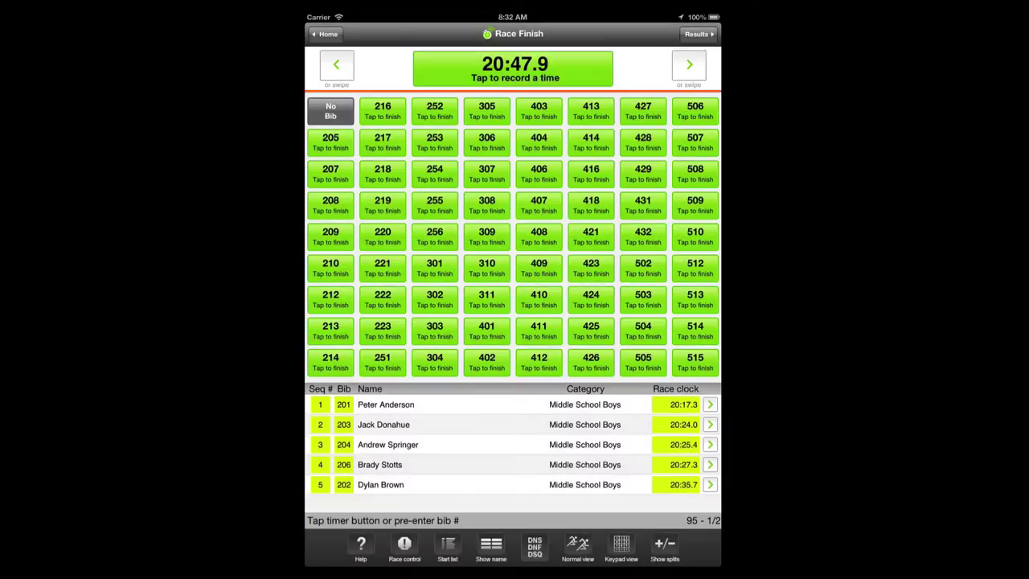
Log finish times first, then assign bibs 208, 209 (20:58.7), 205 (20:59.0) and 207 (20:59.4)
{"action": "left_click", "coordinate": [432, 71]}
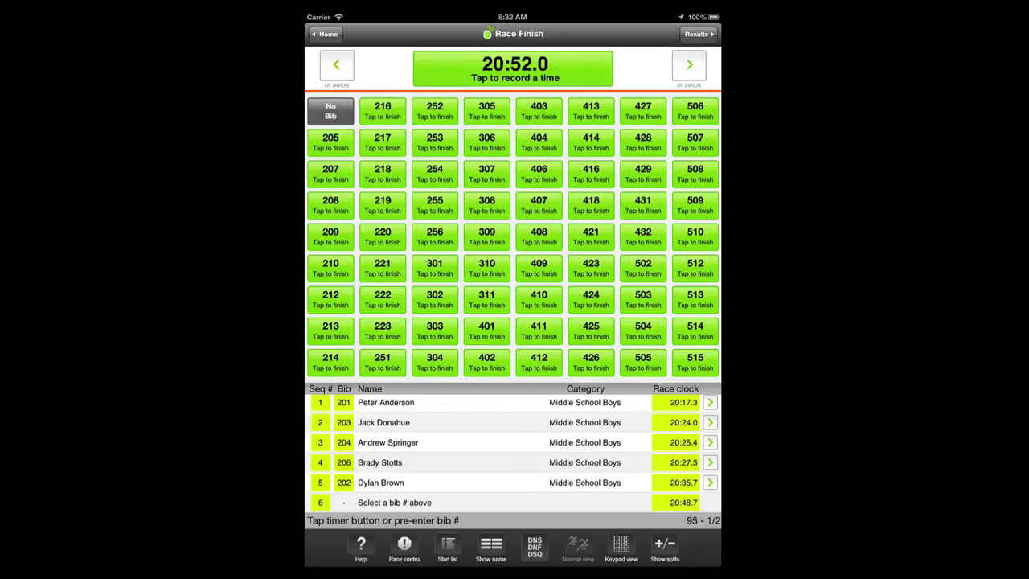
{"action": "left_click", "coordinate": [330, 205]}
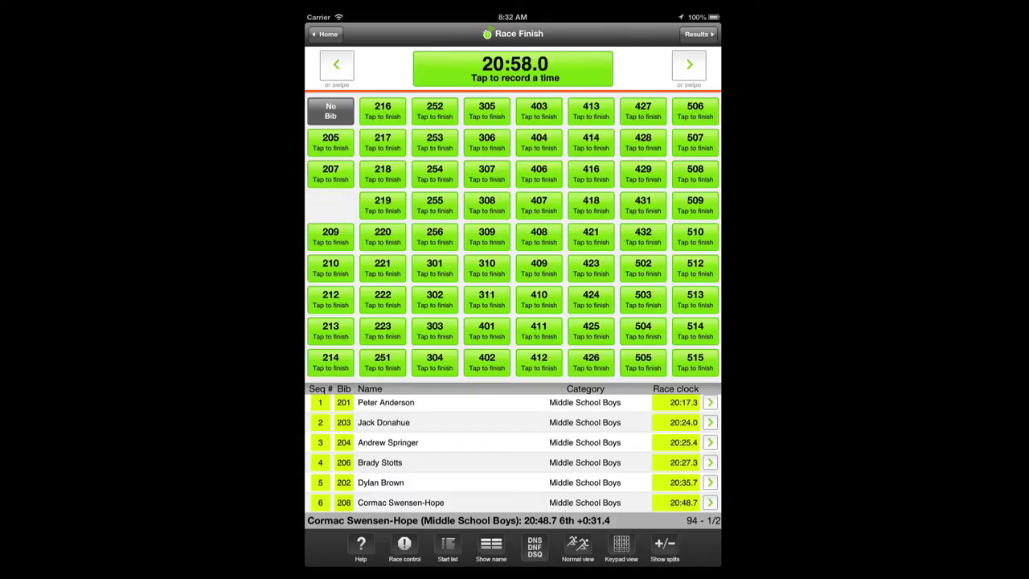
{"action": "left_click", "coordinate": [515, 68]}
{"action": "left_click", "coordinate": [514, 68]}
{"action": "left_click", "coordinate": [515, 69]}
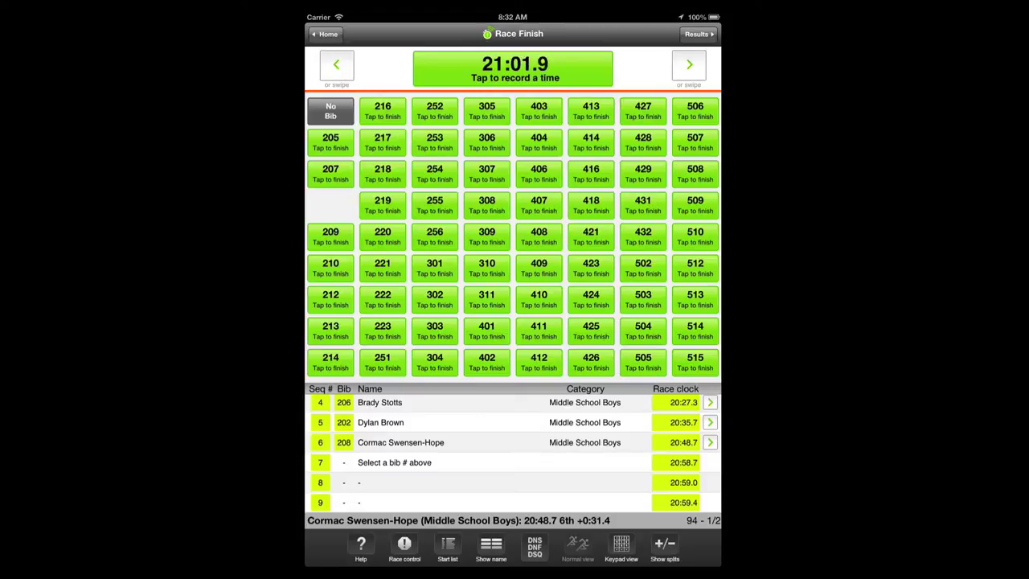
{"action": "left_click", "coordinate": [348, 230]}
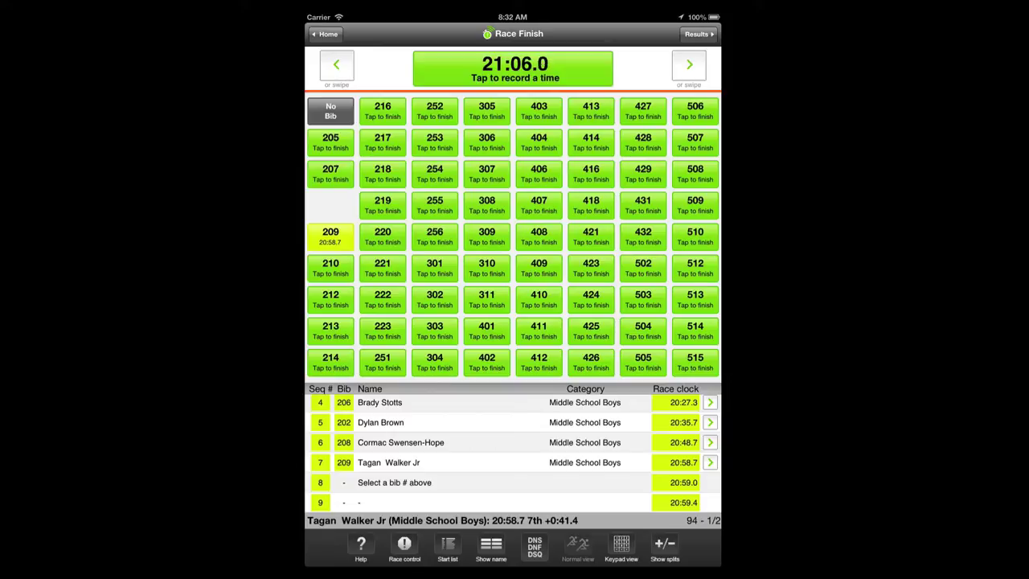
{"action": "left_click", "coordinate": [338, 140]}
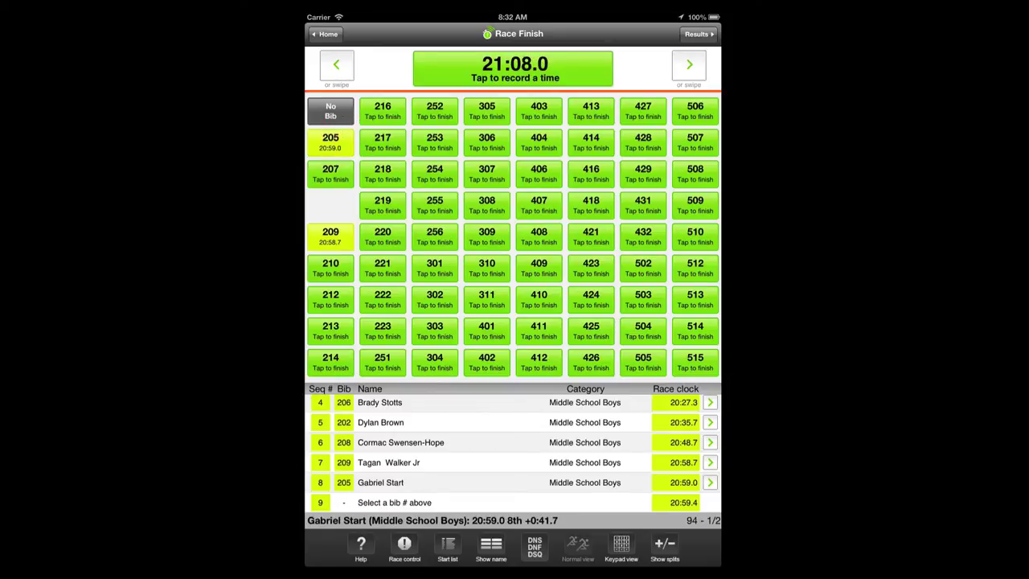
{"action": "left_click", "coordinate": [333, 172]}
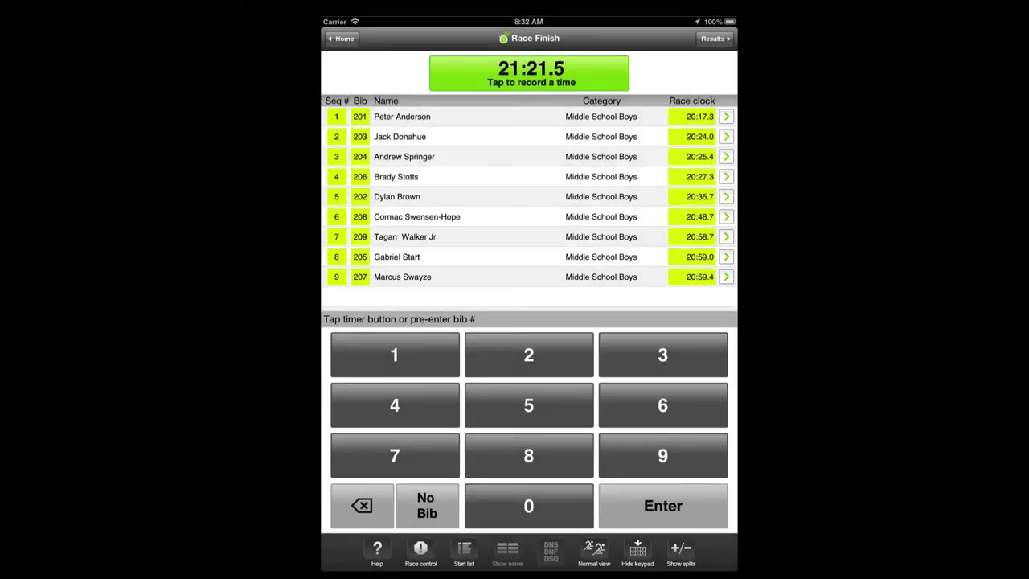
Record a finish time and assign it to bib 503 on the keypad
{"action": "left_click", "coordinate": [440, 74]}
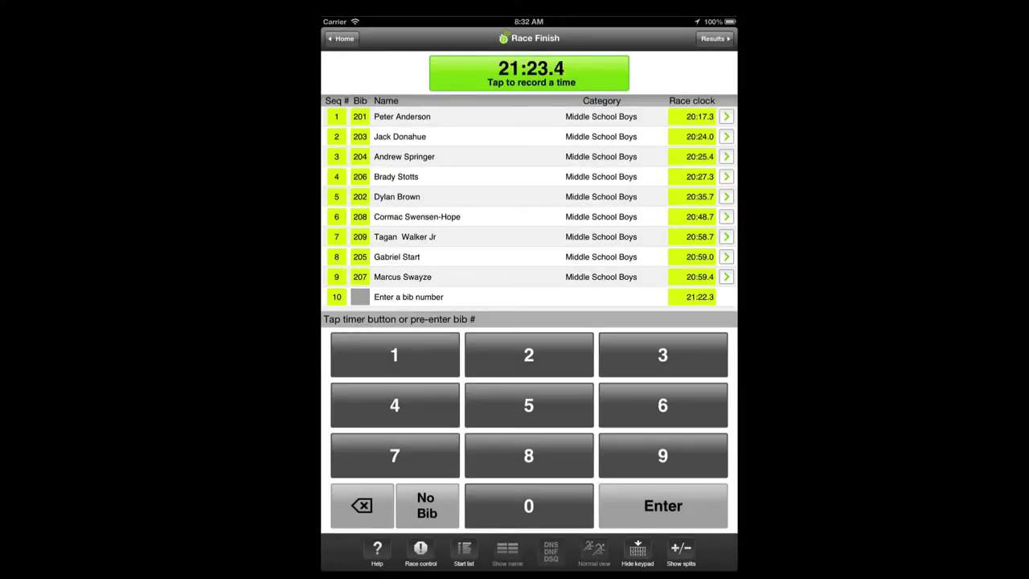
{"action": "left_click", "coordinate": [570, 406]}
{"action": "left_click", "coordinate": [574, 502]}
{"action": "left_click", "coordinate": [636, 357]}
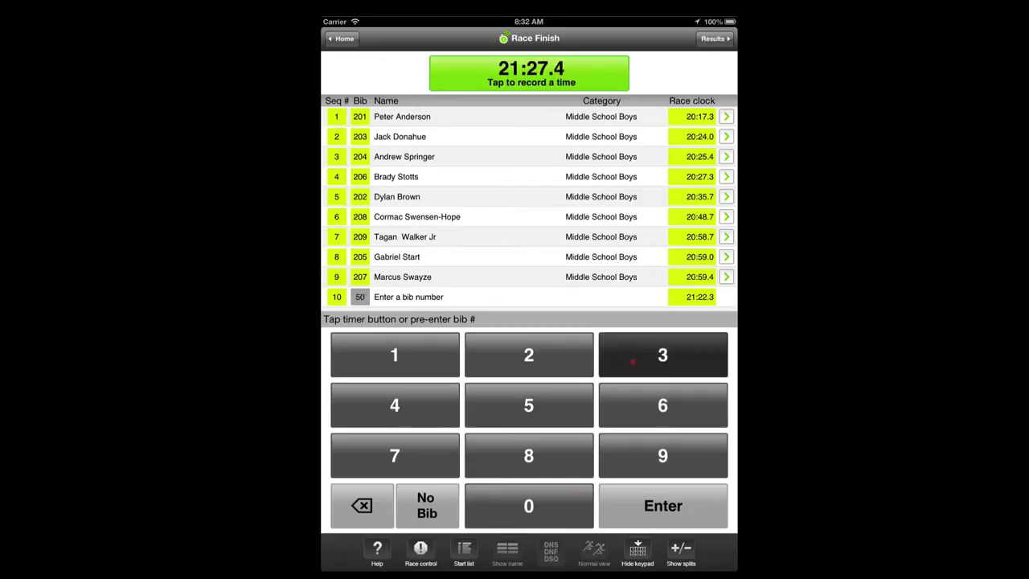
{"action": "left_click", "coordinate": [627, 501]}
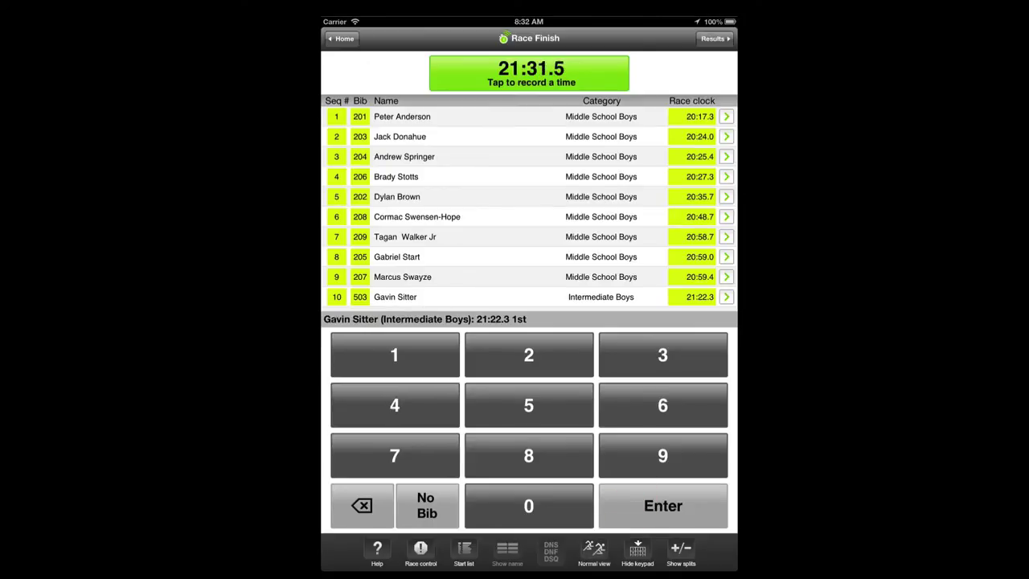
Record two more finishes and assign bib 504 to 21:32.0 and bib 505 to 21:32.4
{"action": "left_click", "coordinate": [464, 78]}
{"action": "left_click", "coordinate": [460, 77]}
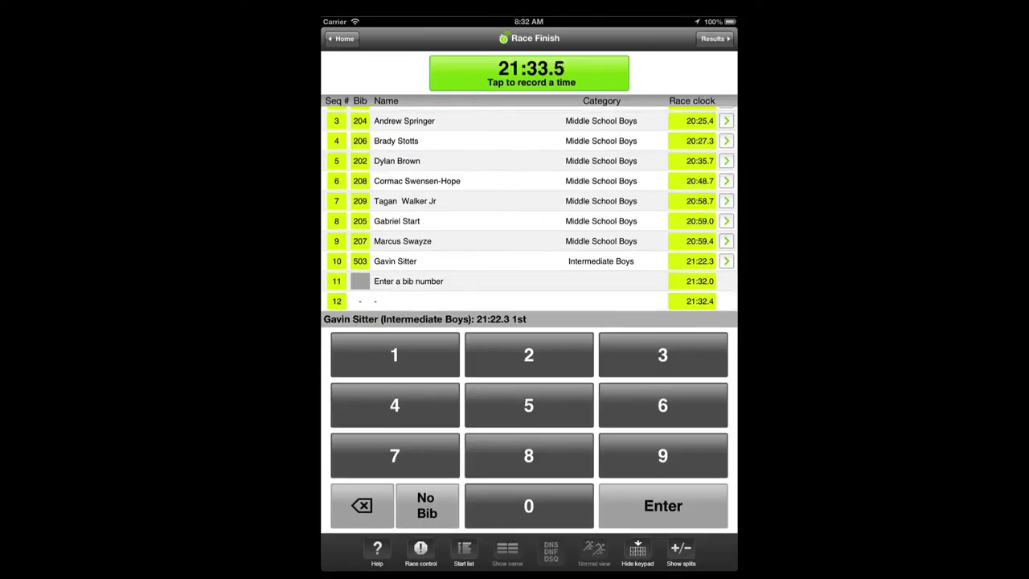
{"action": "left_click", "coordinate": [568, 412]}
{"action": "left_click", "coordinate": [559, 502]}
{"action": "left_click", "coordinate": [394, 404]}
{"action": "left_click", "coordinate": [629, 515]}
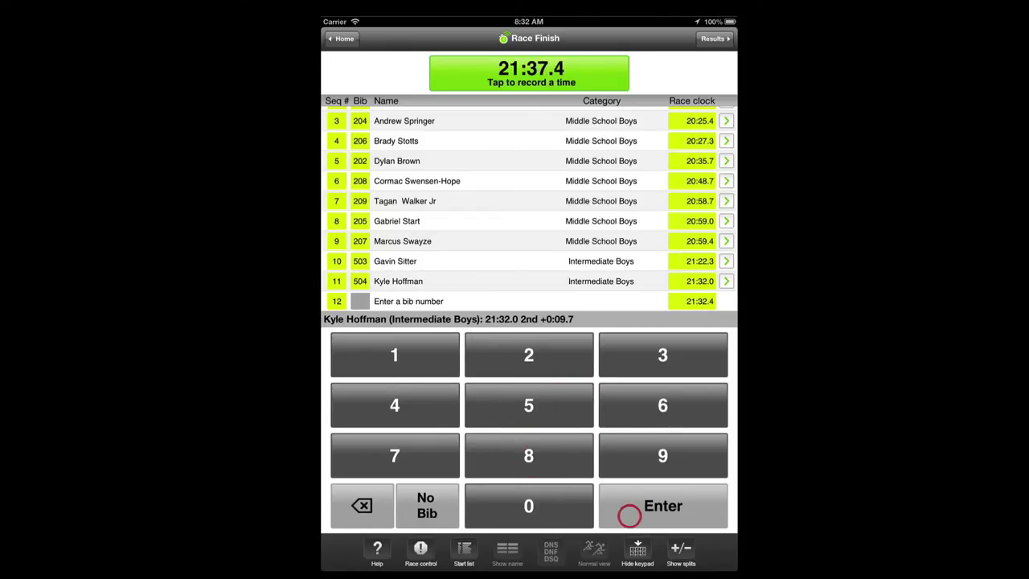
{"action": "left_click", "coordinate": [574, 410]}
{"action": "left_click", "coordinate": [568, 502]}
{"action": "left_click", "coordinate": [573, 408]}
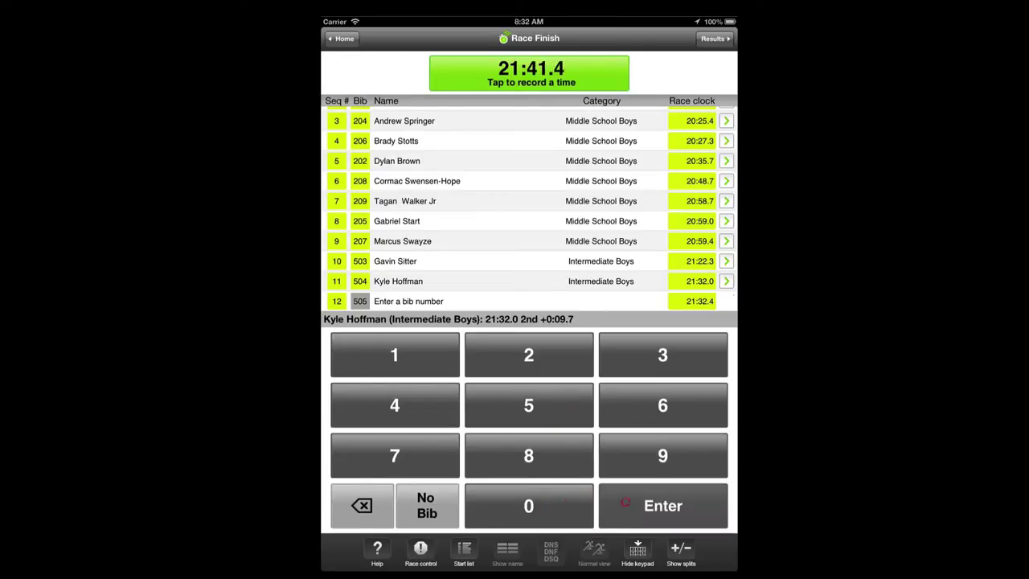
{"action": "left_click", "coordinate": [663, 505]}
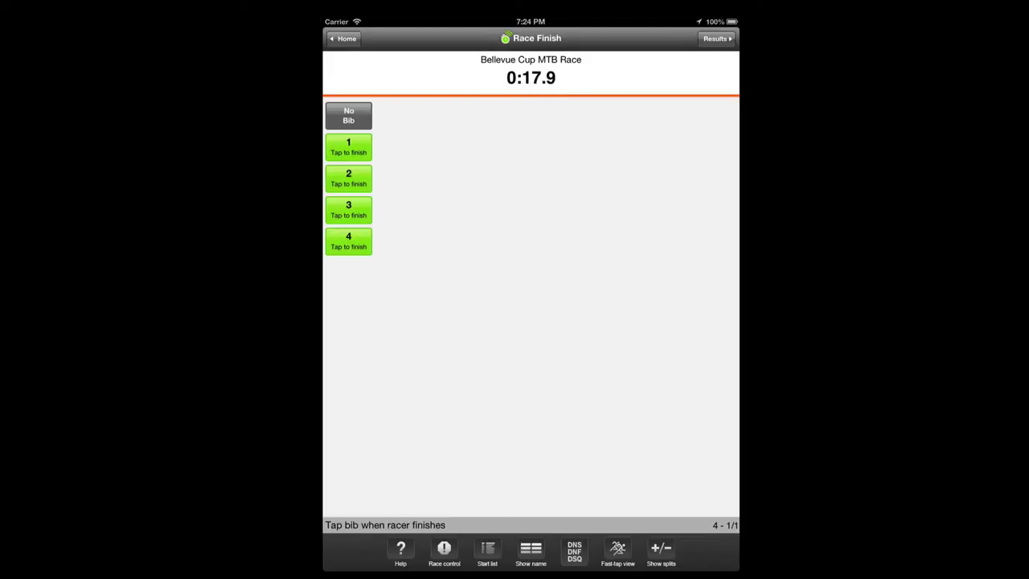
Restart the Bellevue Cup MTB Race from Race control and start the clock again
{"action": "left_click", "coordinate": [444, 553]}
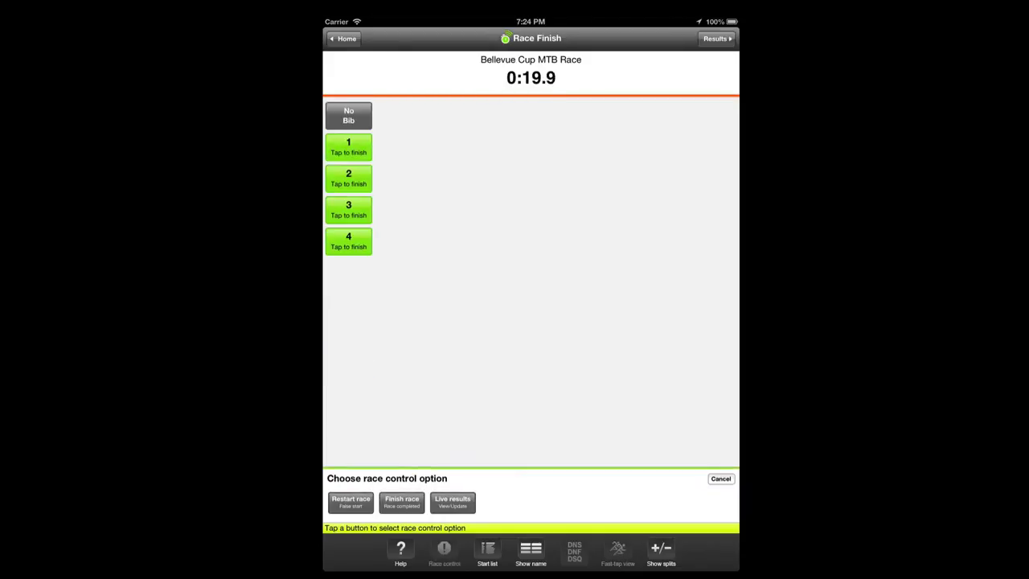
{"action": "left_click", "coordinate": [351, 502]}
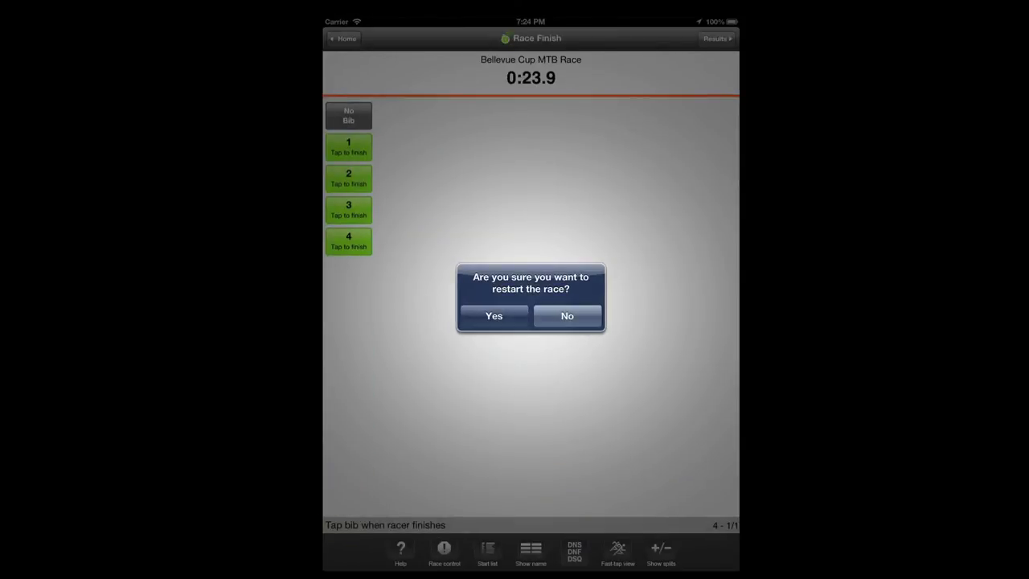
{"action": "left_click", "coordinate": [494, 315]}
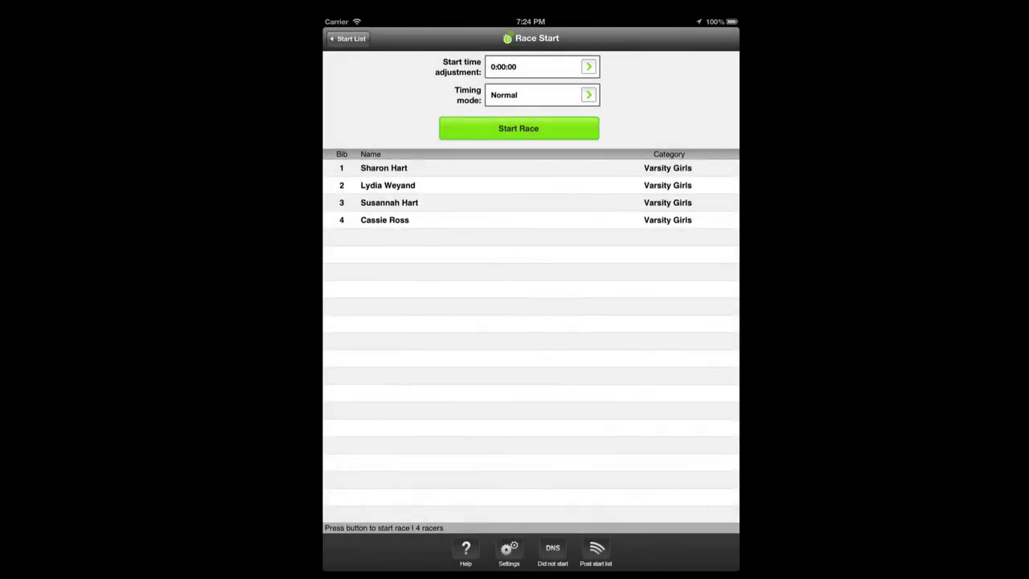
{"action": "left_click", "coordinate": [567, 128]}
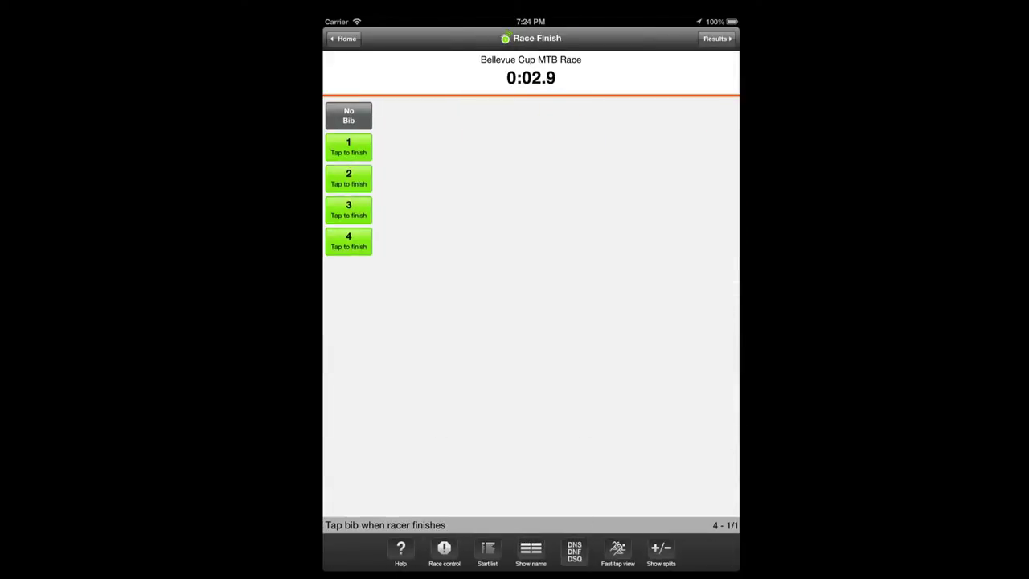
Try finishing the race and dismiss the racers-still-on-course warning
{"action": "left_click", "coordinate": [444, 550]}
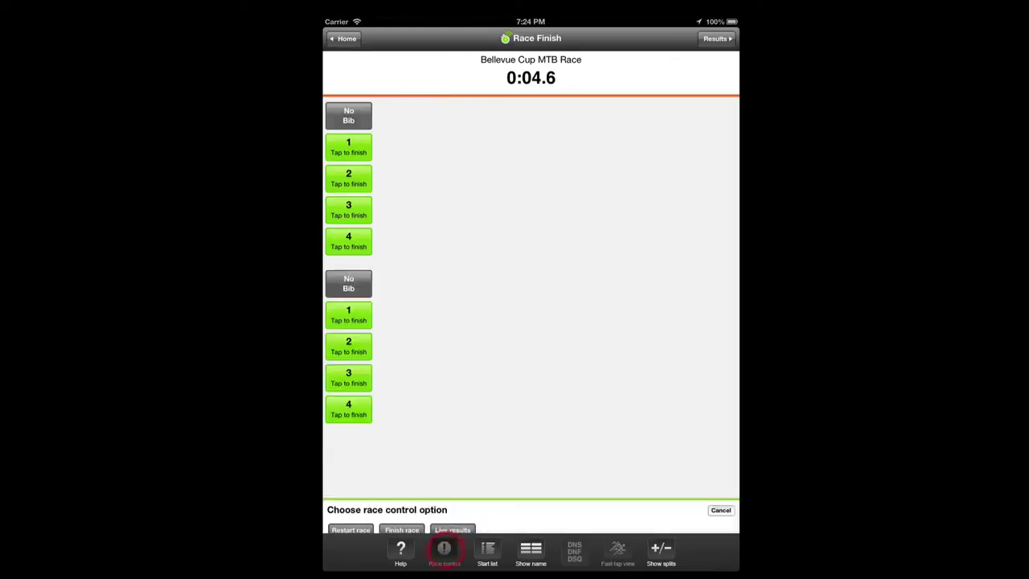
{"action": "left_click", "coordinate": [401, 502]}
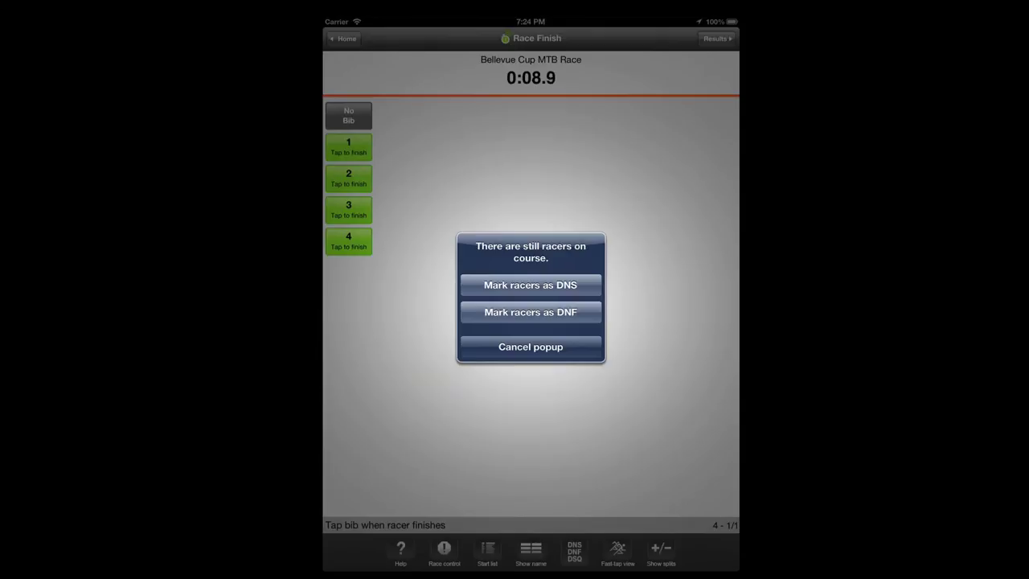
{"action": "left_click", "coordinate": [530, 347]}
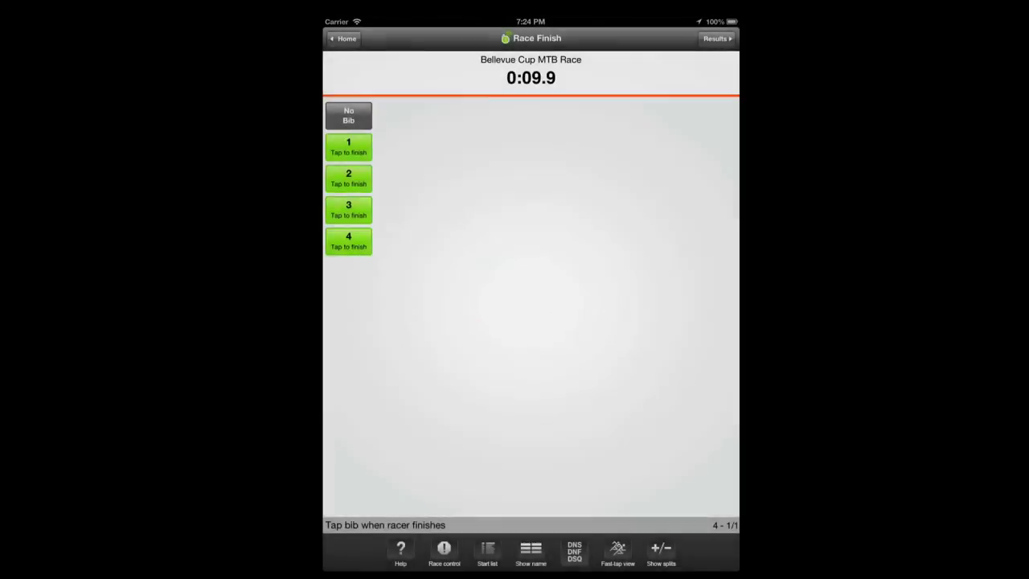
Record finishes for bibs 1–4 and a no-bib racer, then end the race
{"action": "left_click", "coordinate": [351, 144]}
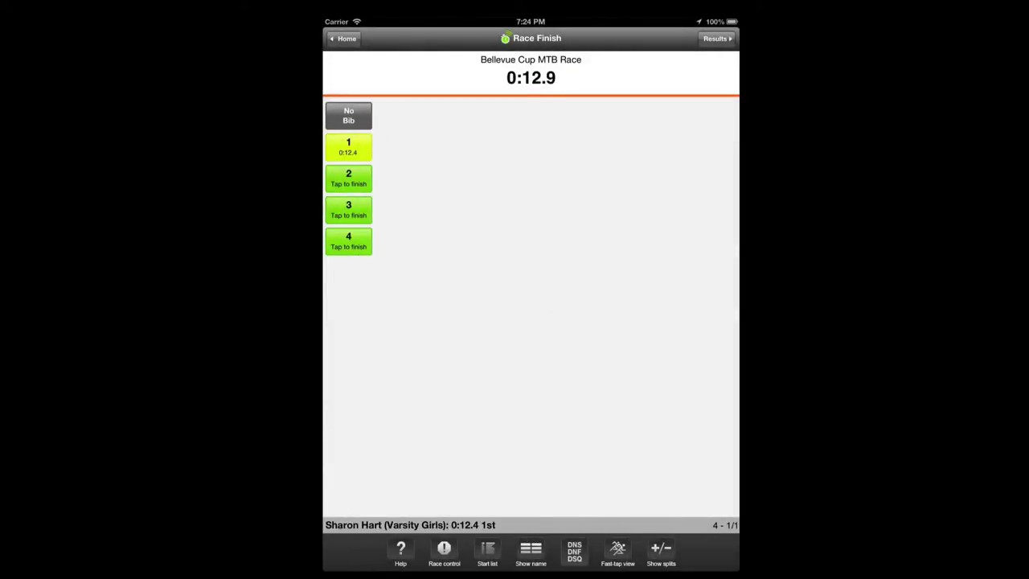
{"action": "left_click", "coordinate": [352, 178]}
{"action": "left_click", "coordinate": [354, 213]}
{"action": "left_click", "coordinate": [351, 241]}
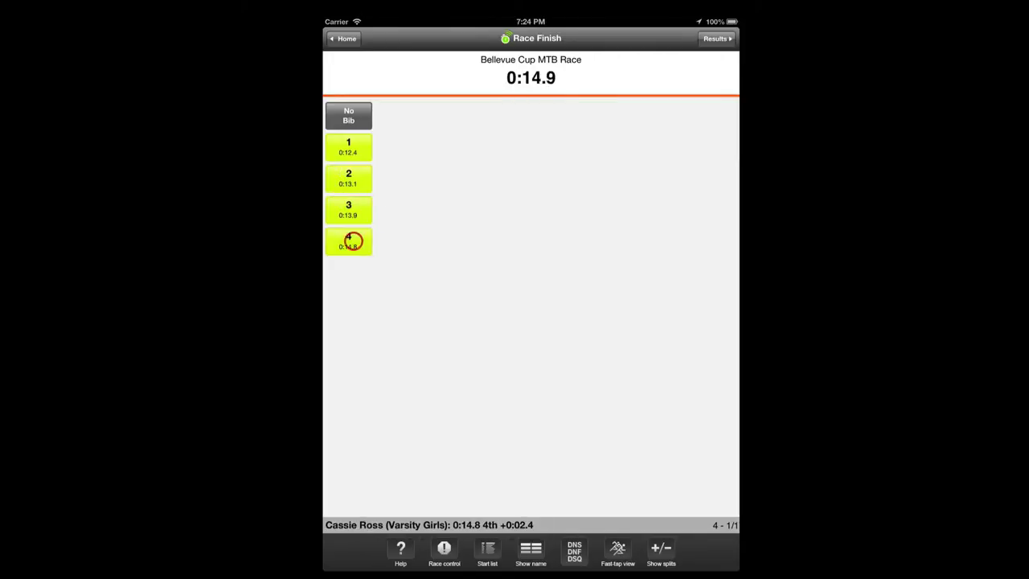
{"action": "left_click", "coordinate": [355, 116]}
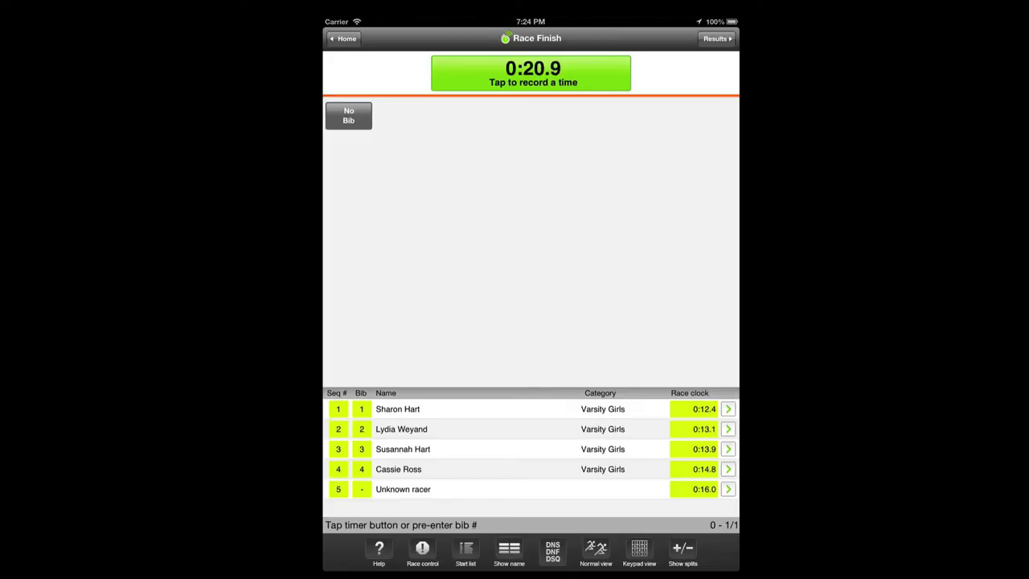
{"action": "left_click", "coordinate": [422, 554]}
{"action": "left_click", "coordinate": [350, 502]}
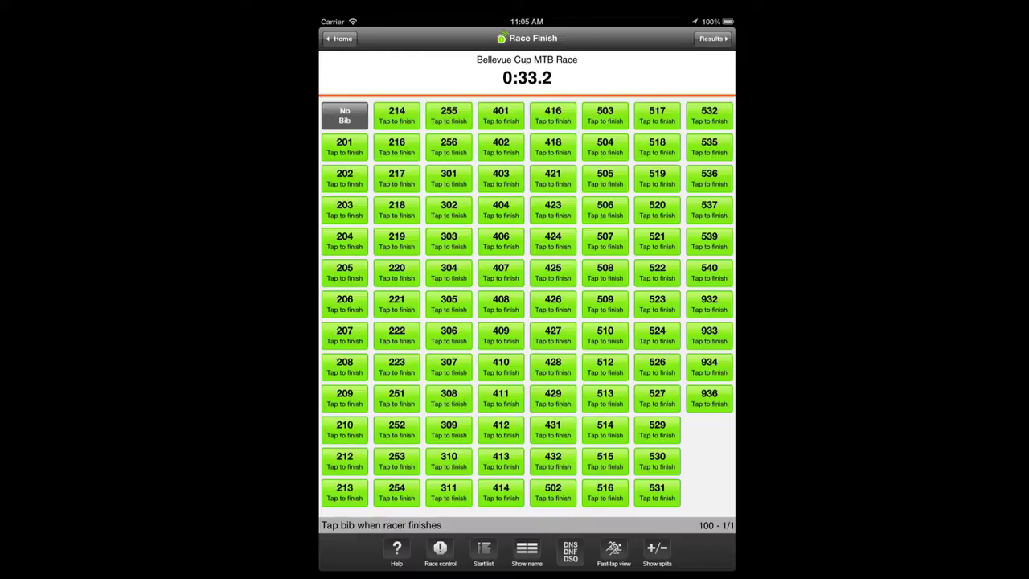
Toggle racer names on the tiles and record bibs 408 and 428 finishing
{"action": "left_click", "coordinate": [526, 551]}
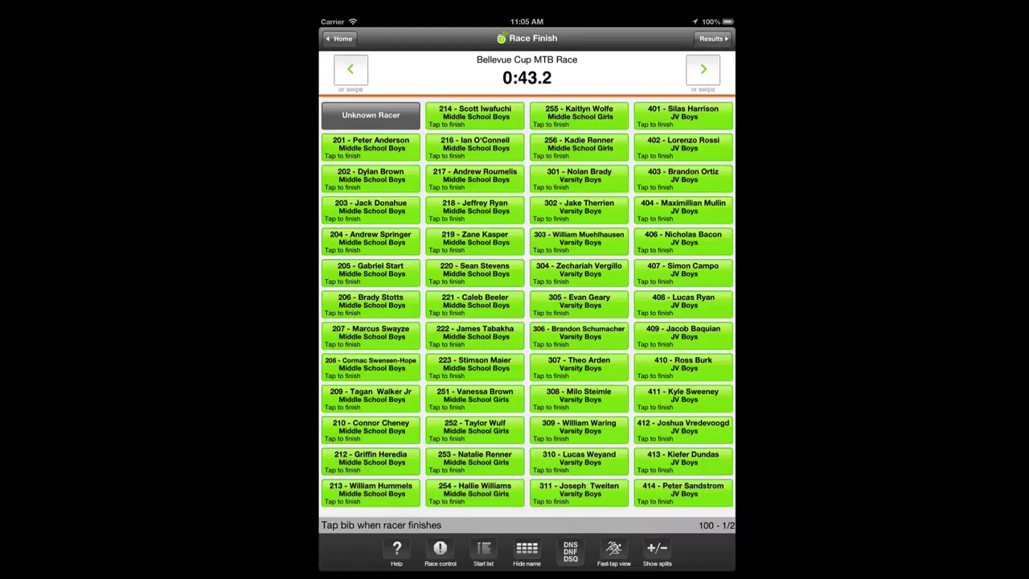
{"action": "left_click", "coordinate": [527, 553]}
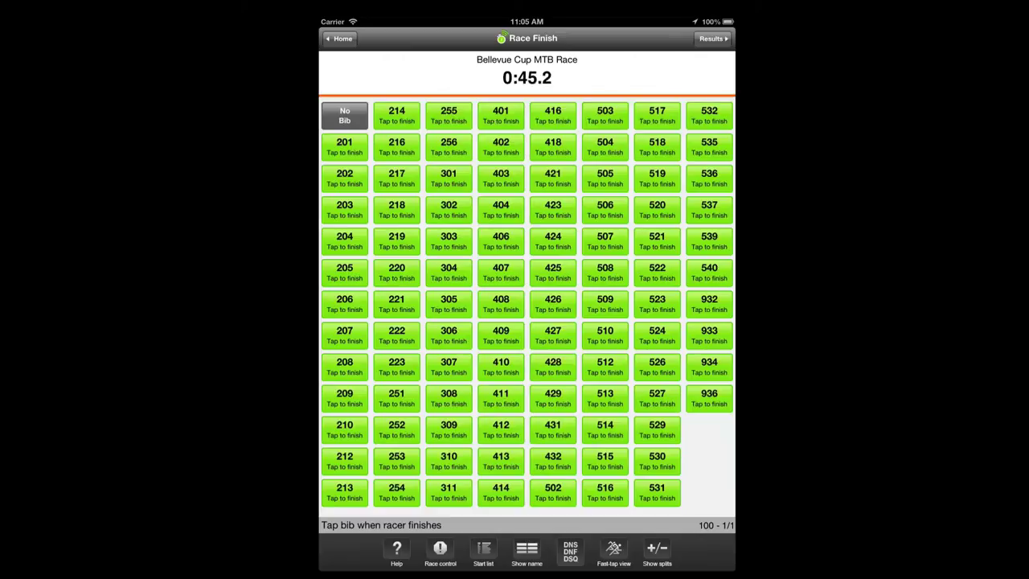
{"action": "left_click", "coordinate": [501, 304]}
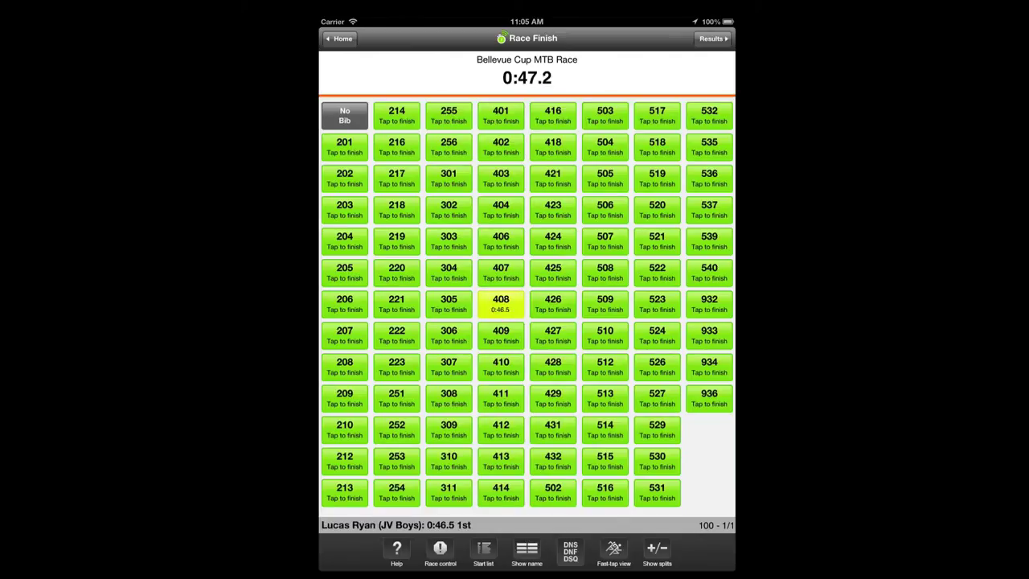
{"action": "left_click", "coordinate": [553, 367]}
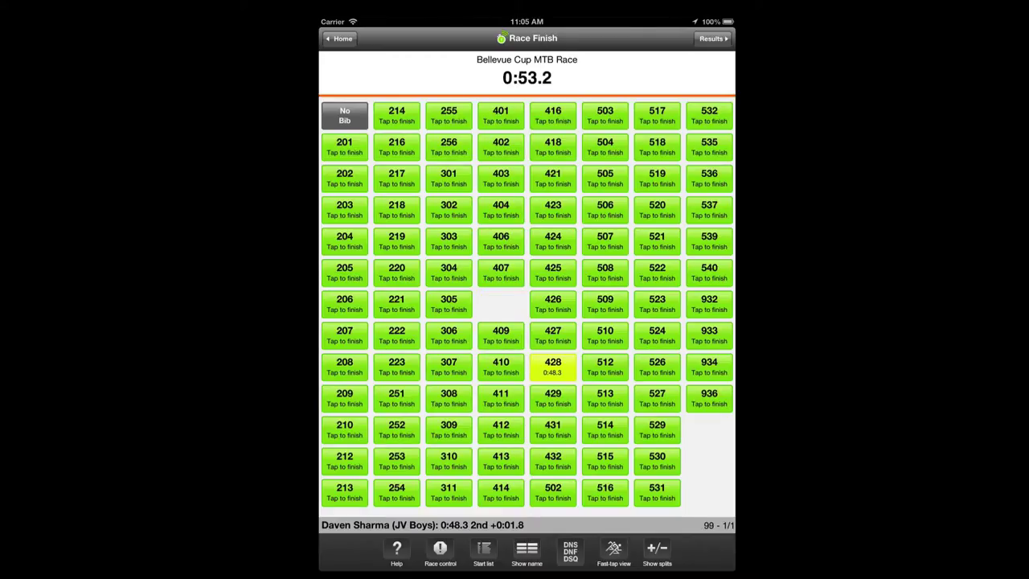
{"action": "left_click", "coordinate": [527, 553]}
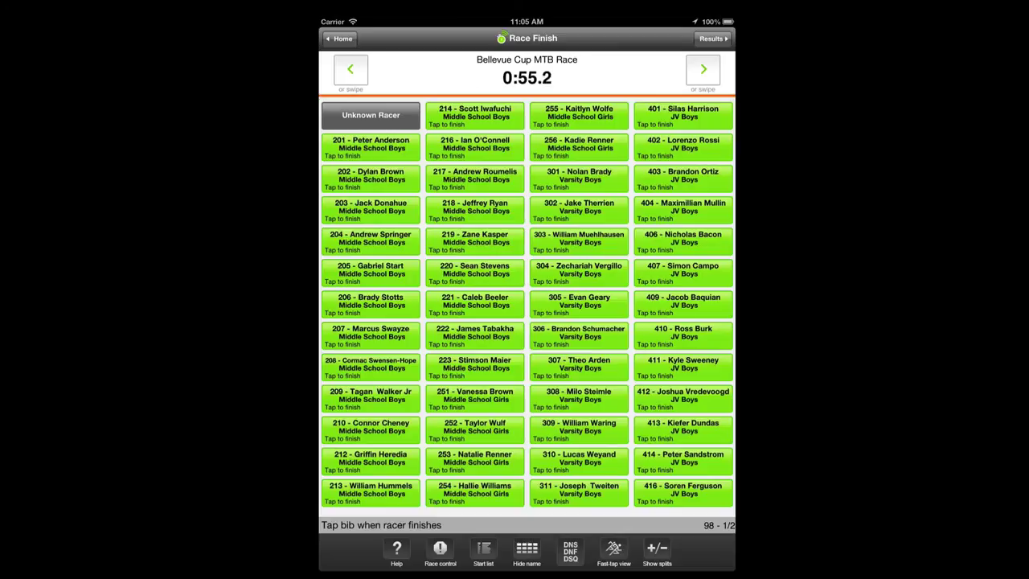
{"action": "left_click", "coordinate": [527, 554]}
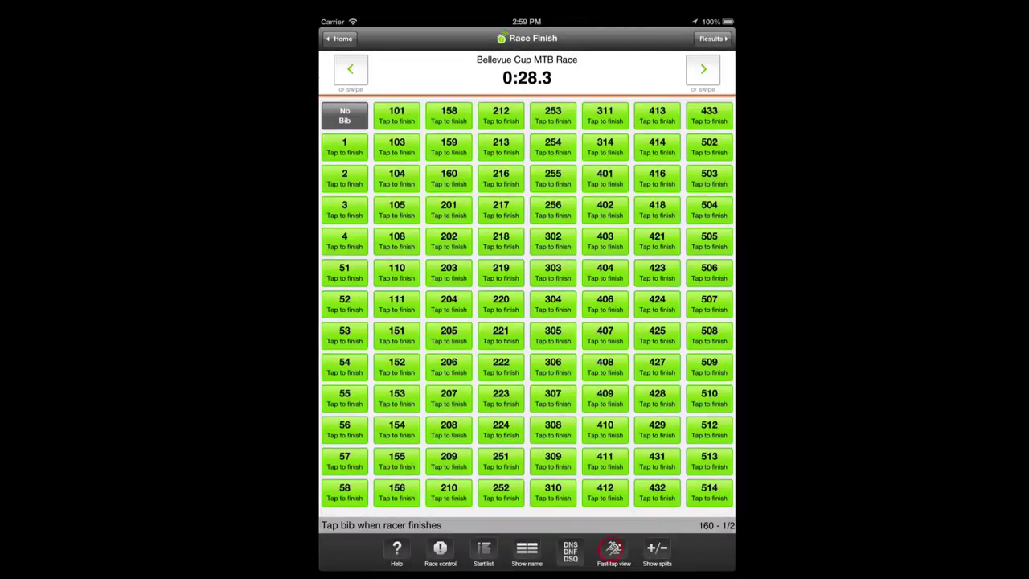
Switch to the timer-and-results layout and mark bib 103 as did not start
{"action": "left_click", "coordinate": [613, 553]}
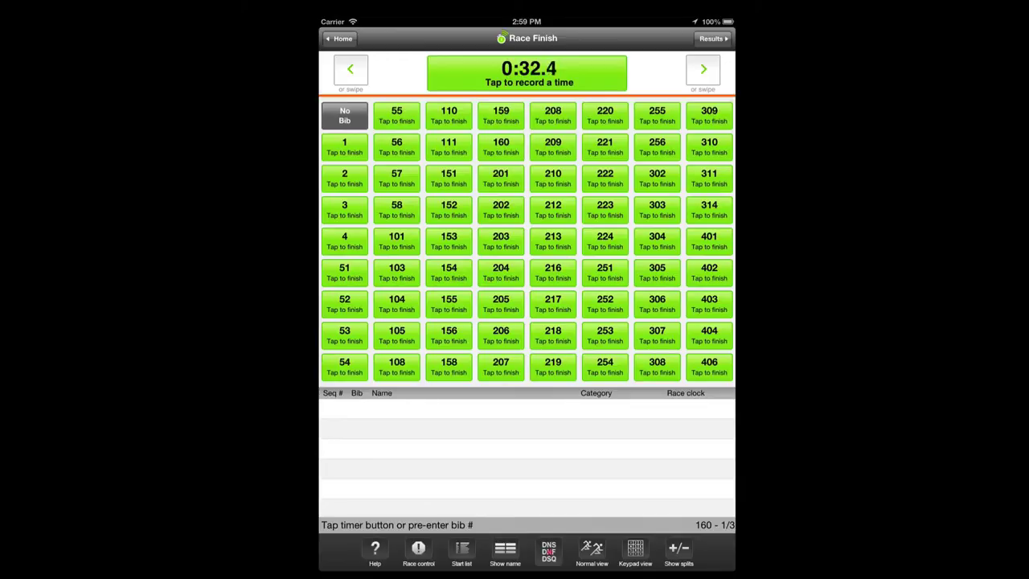
{"action": "left_click", "coordinate": [548, 551]}
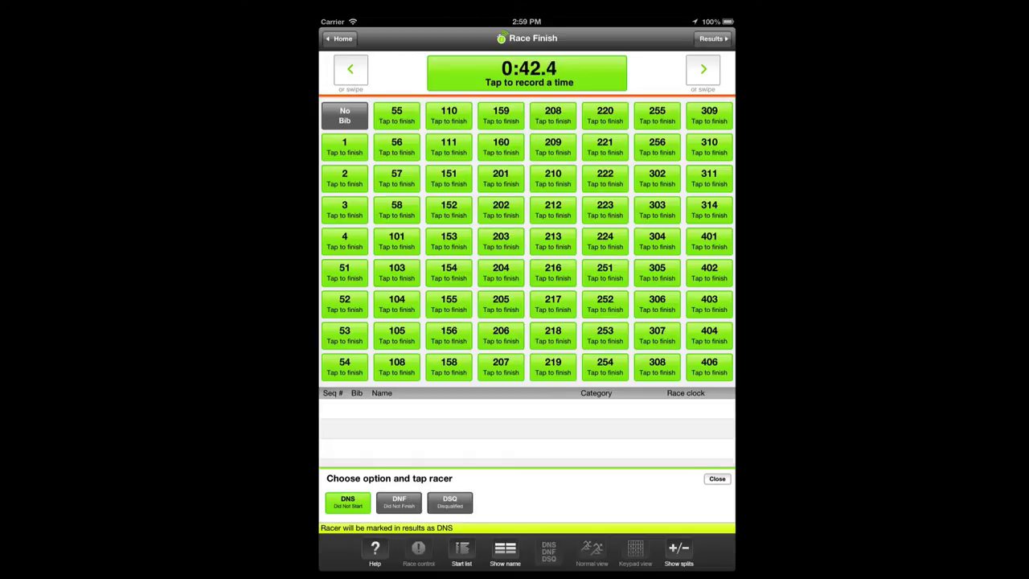
{"action": "left_click", "coordinate": [396, 272]}
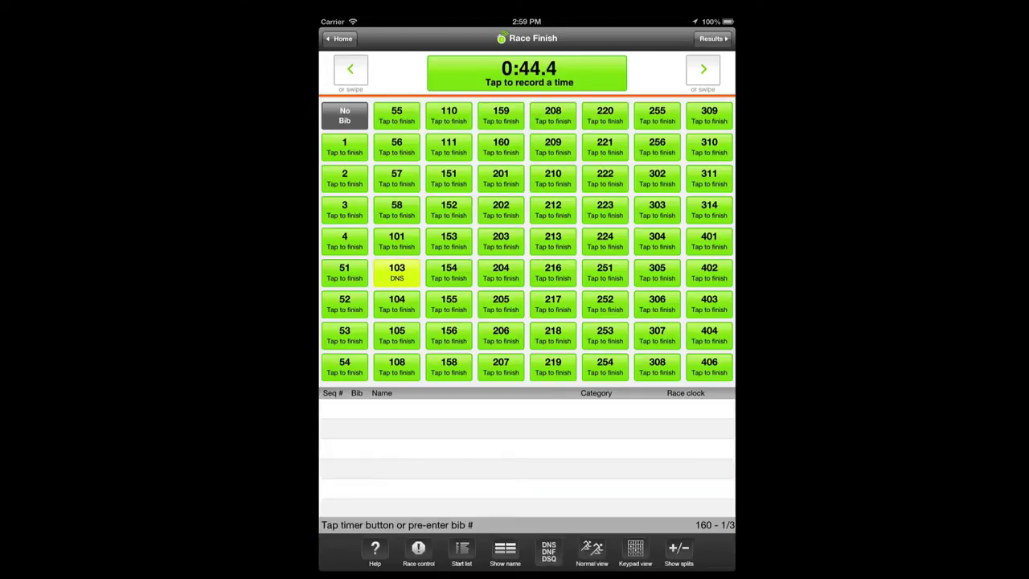
Mark bib 158 as did not finish
{"action": "left_click", "coordinate": [548, 551]}
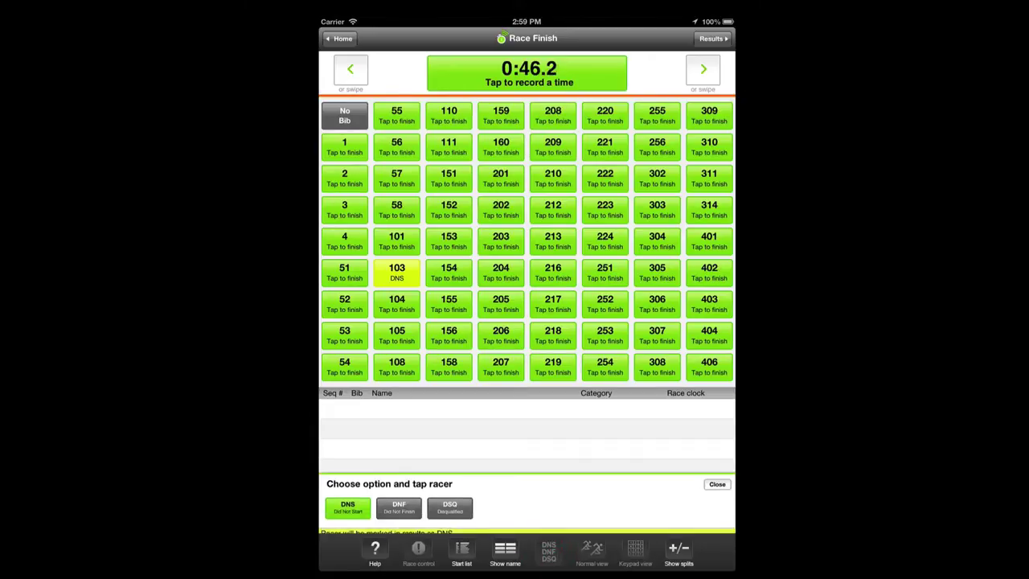
{"action": "left_click", "coordinate": [396, 273]}
{"action": "left_click", "coordinate": [399, 502]}
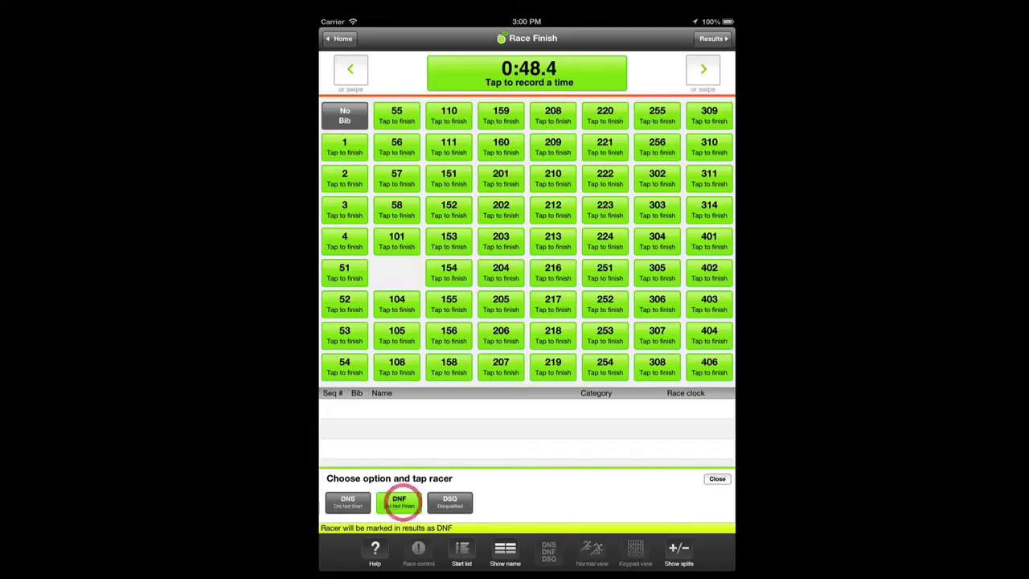
{"action": "left_click", "coordinate": [448, 367]}
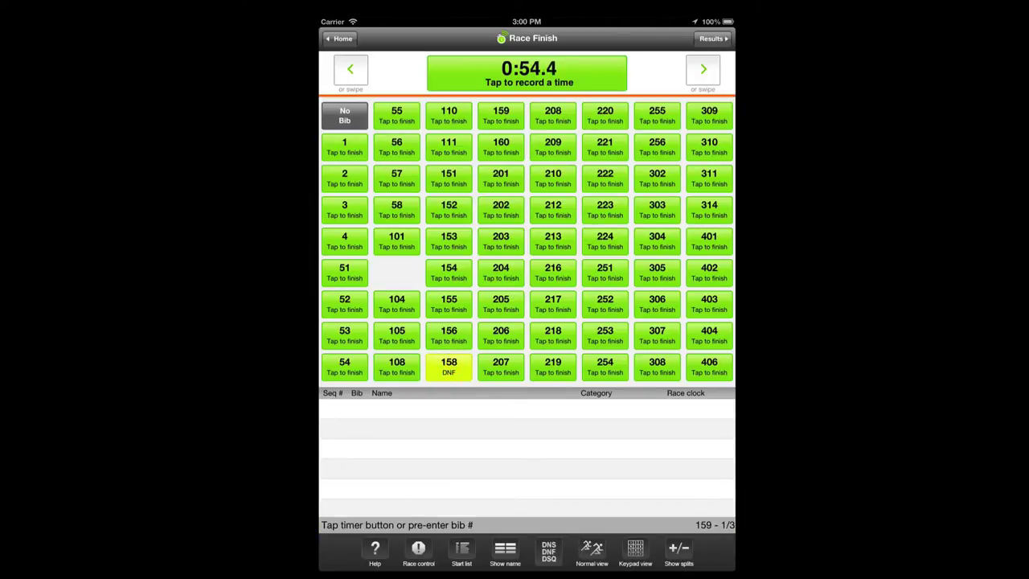
On the start list, mark racers 105 and 104 as did not start
{"action": "left_click", "coordinate": [461, 553]}
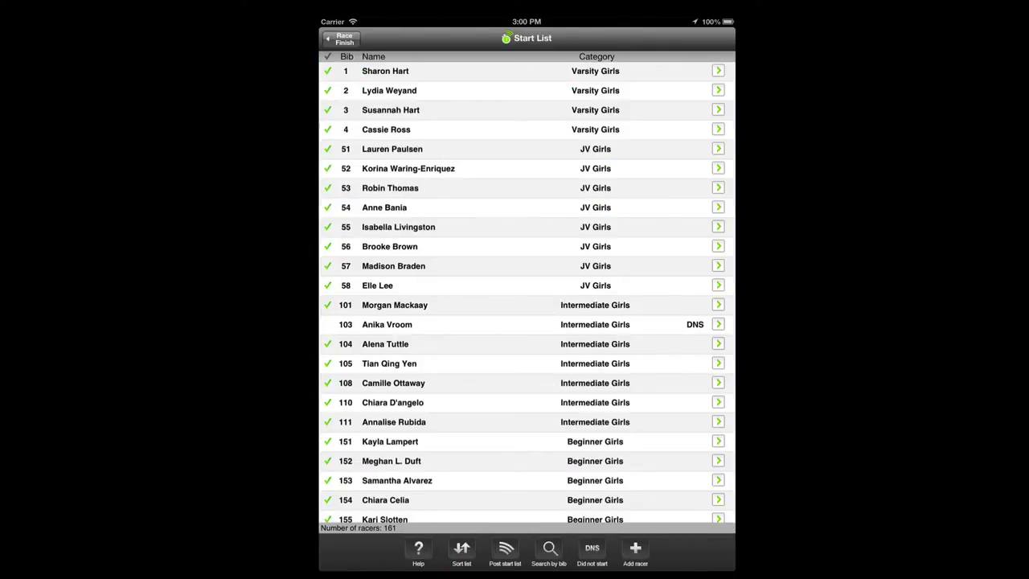
{"action": "left_click", "coordinate": [591, 553]}
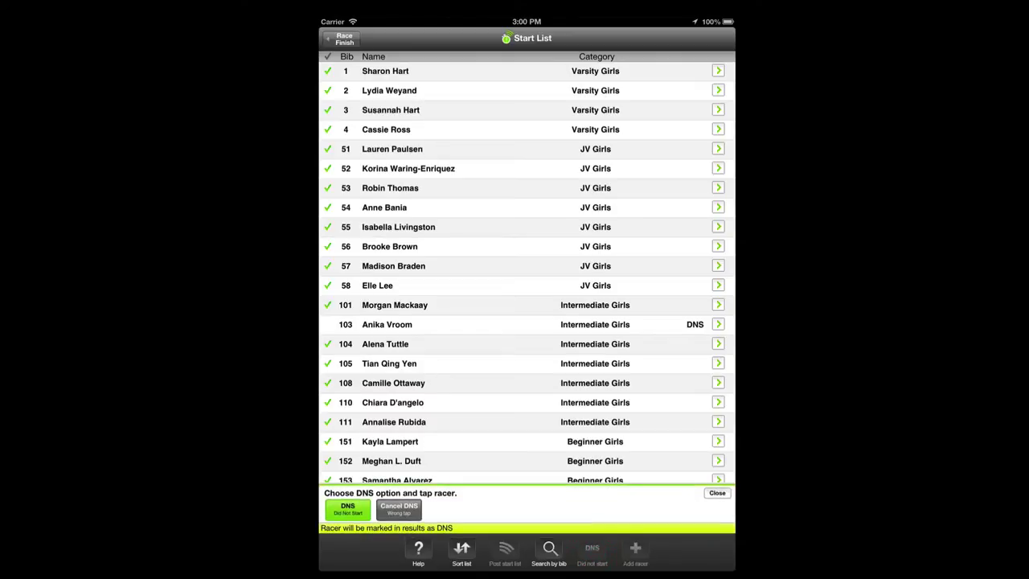
{"action": "left_click", "coordinate": [405, 363]}
{"action": "left_click", "coordinate": [398, 344]}
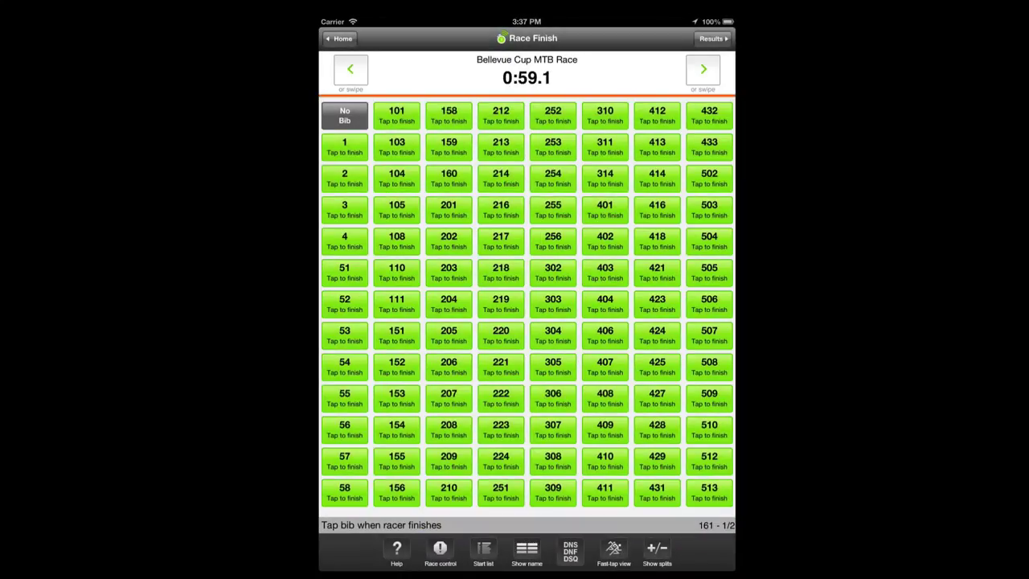
Add a named racer to the start list in Beginner Boys with bib 5
{"action": "left_click", "coordinate": [483, 551]}
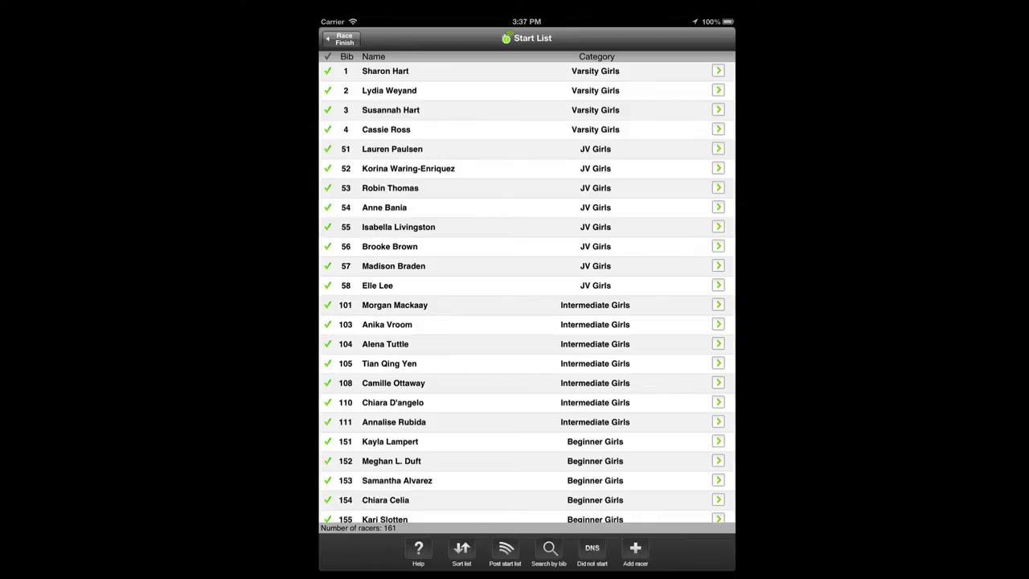
{"action": "left_click", "coordinate": [635, 551]}
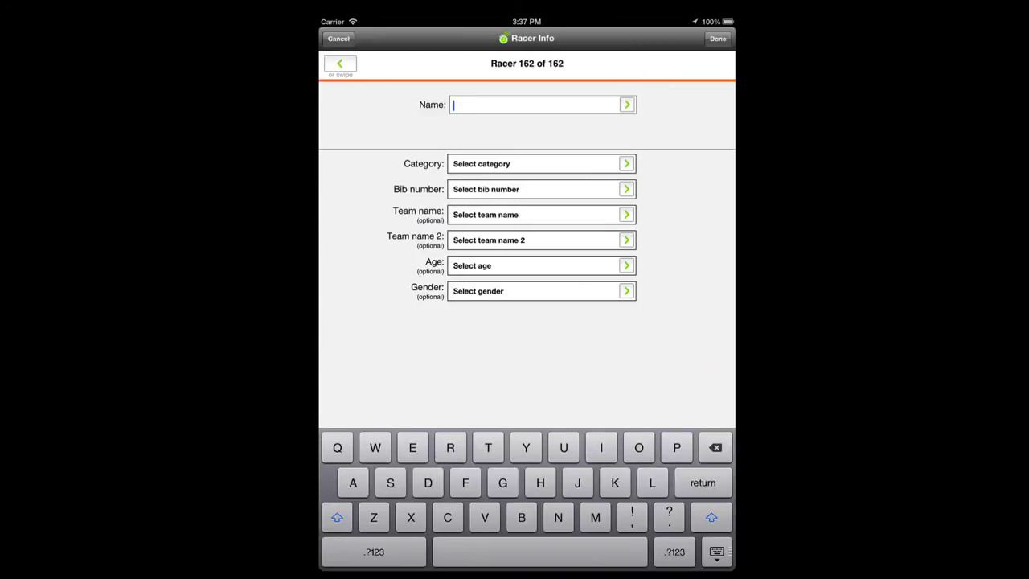
{"action": "left_click", "coordinate": [556, 163]}
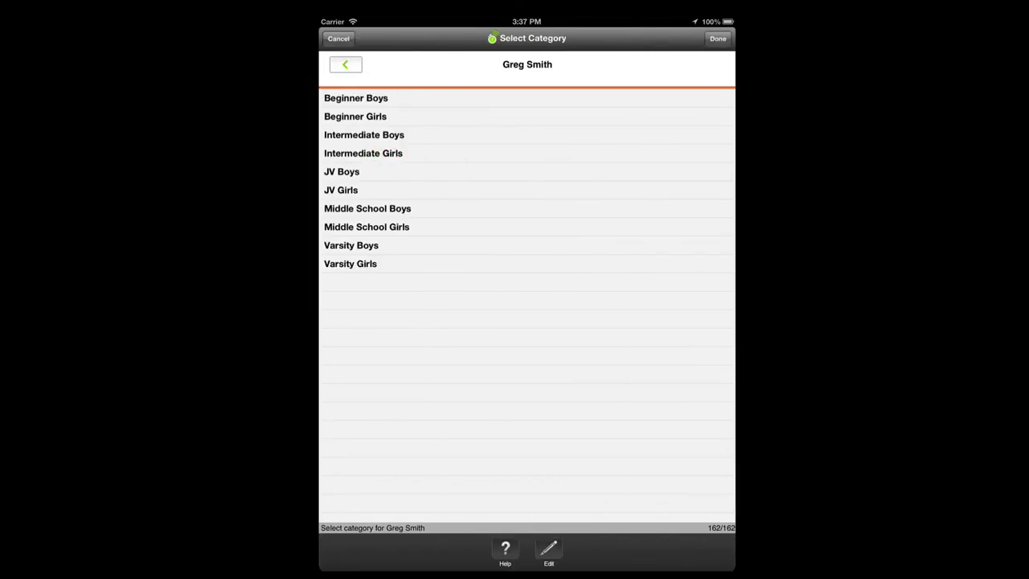
{"action": "left_click", "coordinate": [374, 98]}
{"action": "left_click", "coordinate": [718, 39]}
{"action": "left_click", "coordinate": [521, 188]}
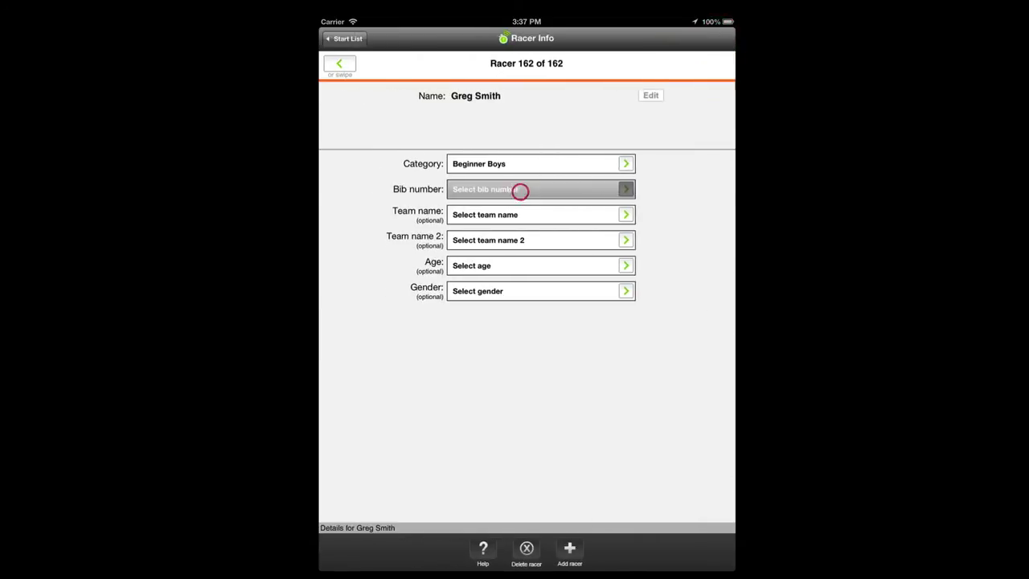
{"action": "left_click", "coordinate": [375, 172]}
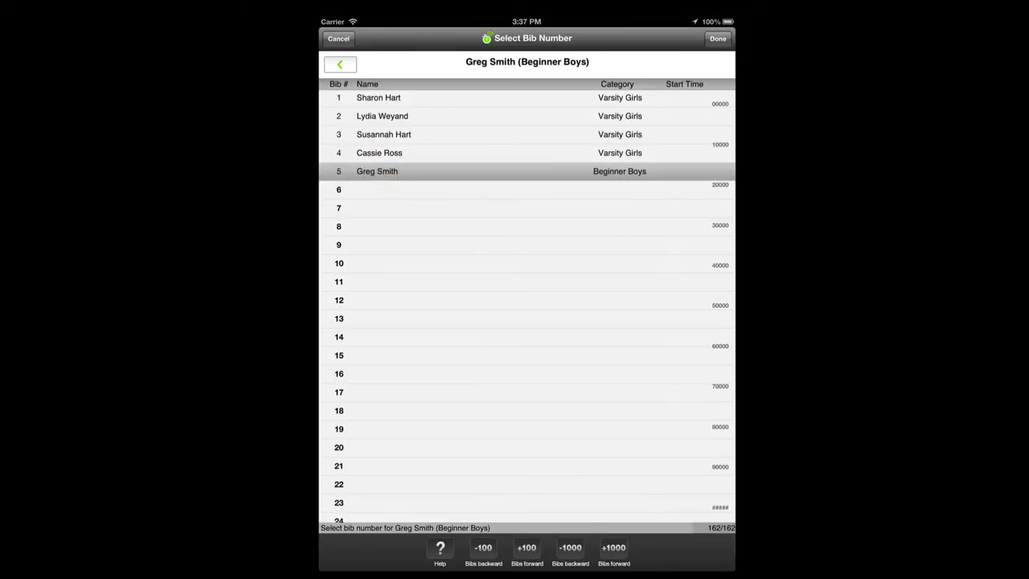
{"action": "left_click", "coordinate": [718, 38]}
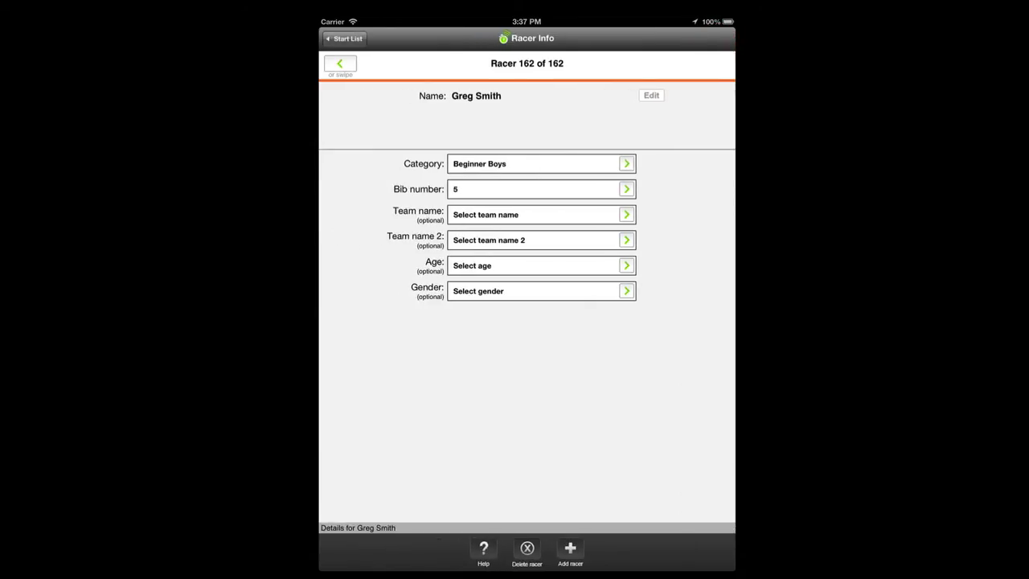
{"action": "left_click", "coordinate": [344, 38]}
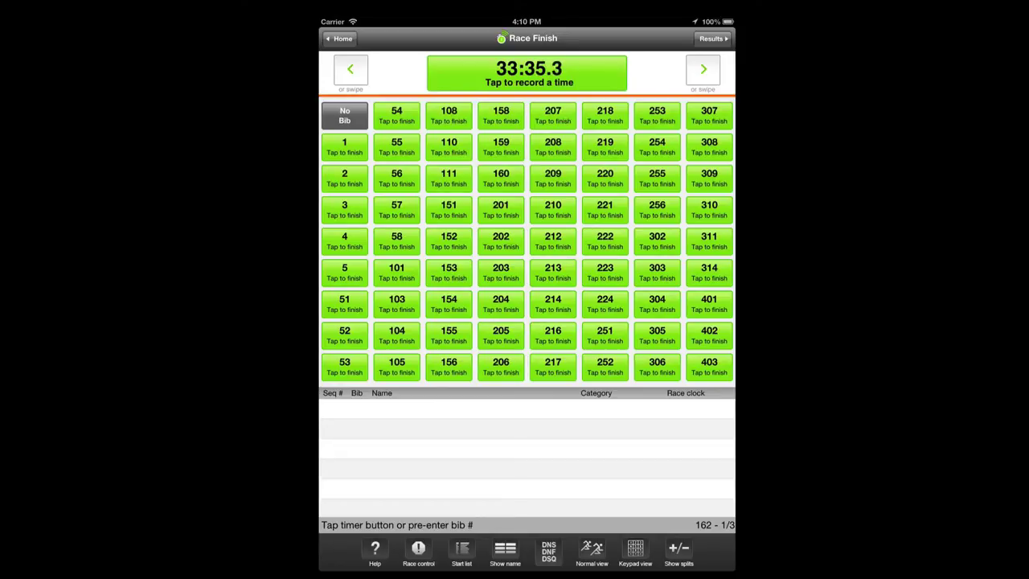
Pre-enter bib 1 as the first finisher and keep the entry when offered cancel
{"action": "left_click", "coordinate": [344, 144]}
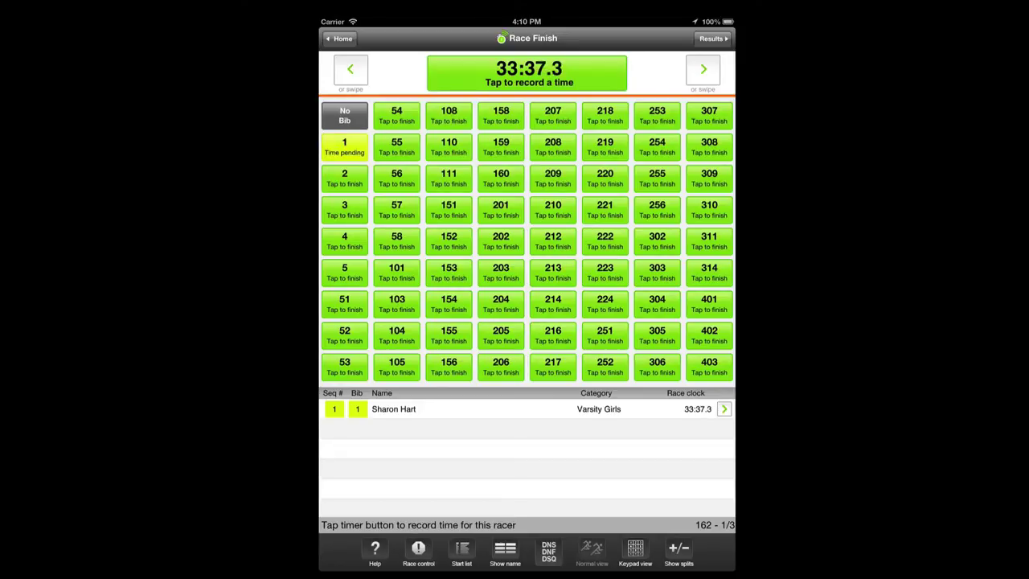
{"action": "left_click", "coordinate": [335, 409]}
{"action": "left_click", "coordinate": [563, 321]}
Look at the correction panel, bib 1 racer info and bib options, dismissing each
{"action": "left_click", "coordinate": [338, 408]}
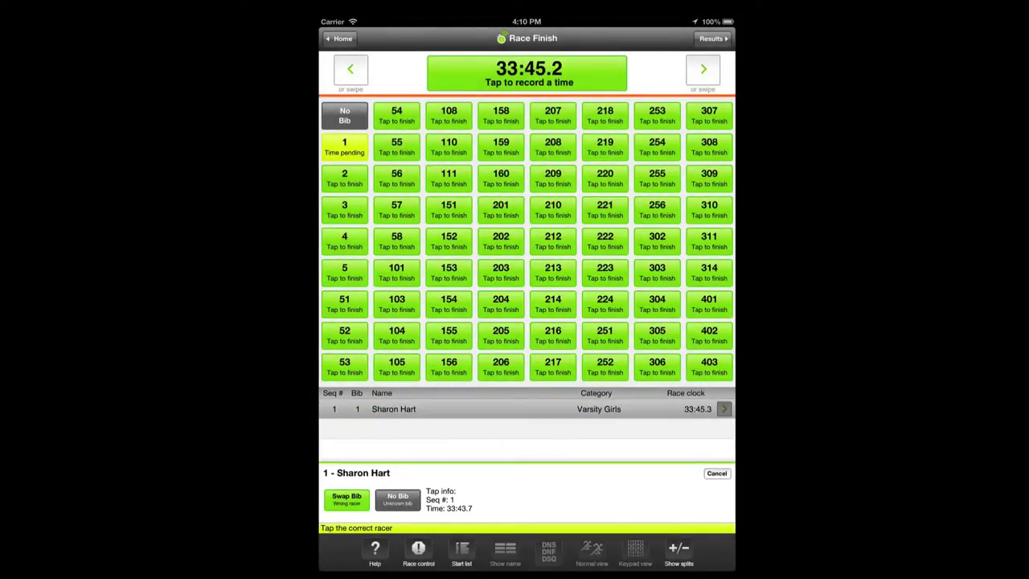
{"action": "left_click", "coordinate": [716, 473]}
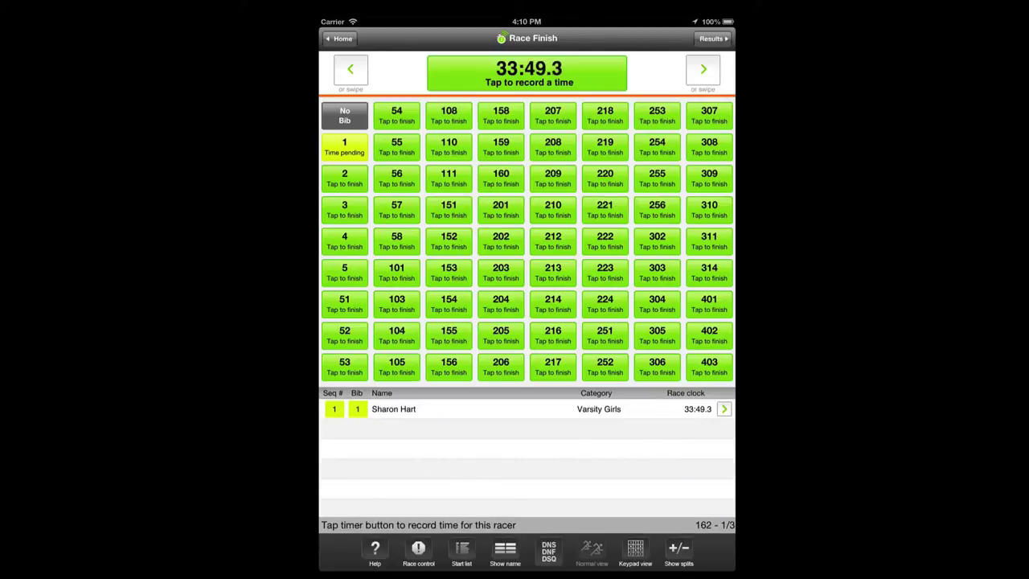
{"action": "left_click", "coordinate": [724, 408]}
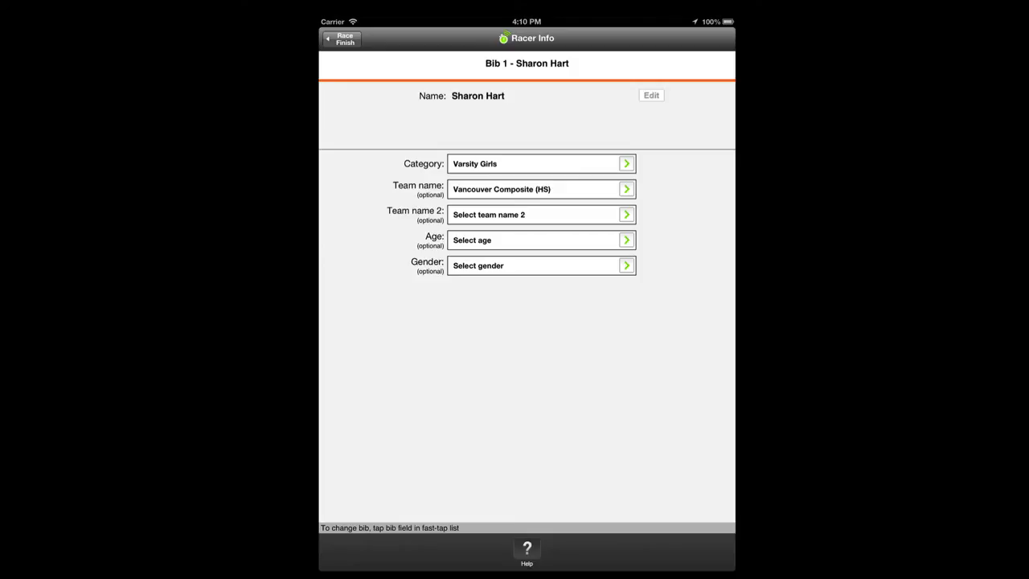
{"action": "left_click", "coordinate": [344, 38]}
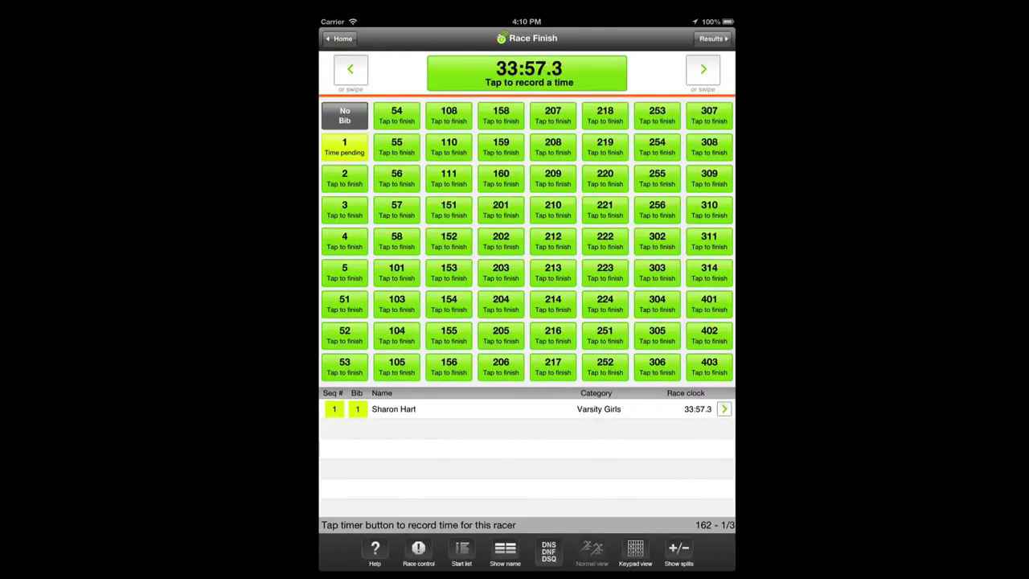
{"action": "left_click", "coordinate": [344, 146]}
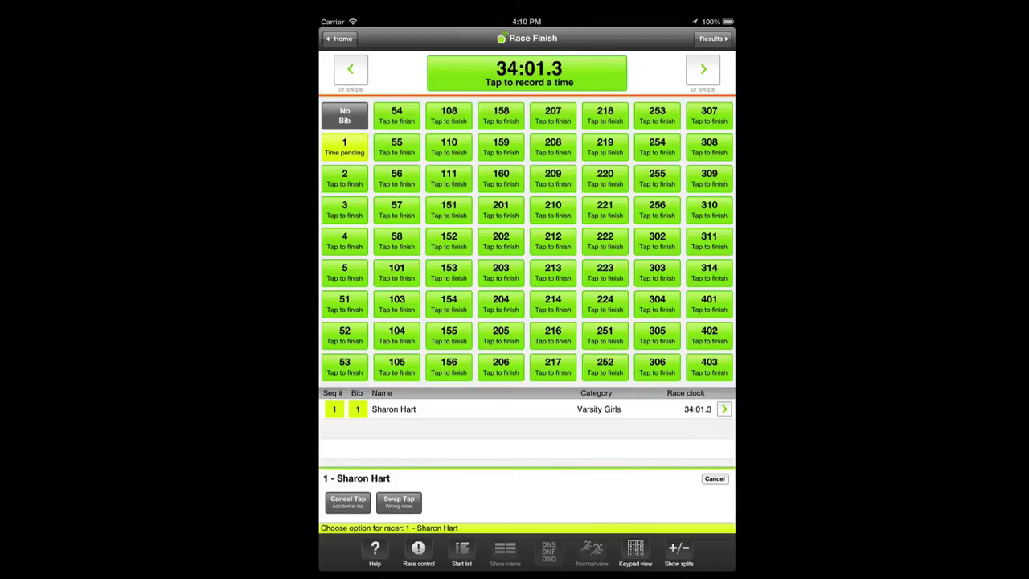
{"action": "left_click", "coordinate": [715, 478]}
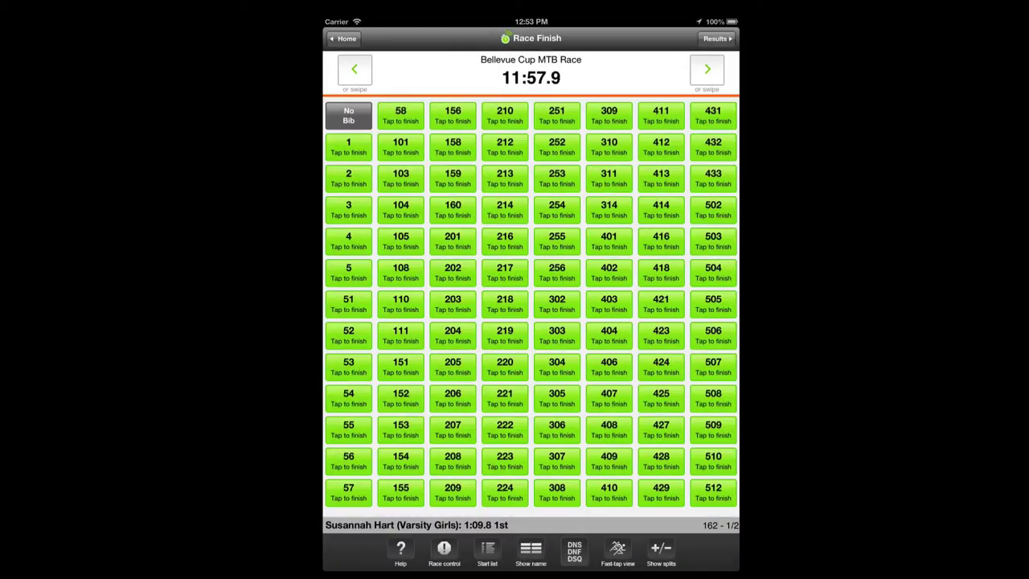
Record bib 1 as finishing at 11:58.3, keeping the time when asked to cancel
{"action": "left_click", "coordinate": [363, 141]}
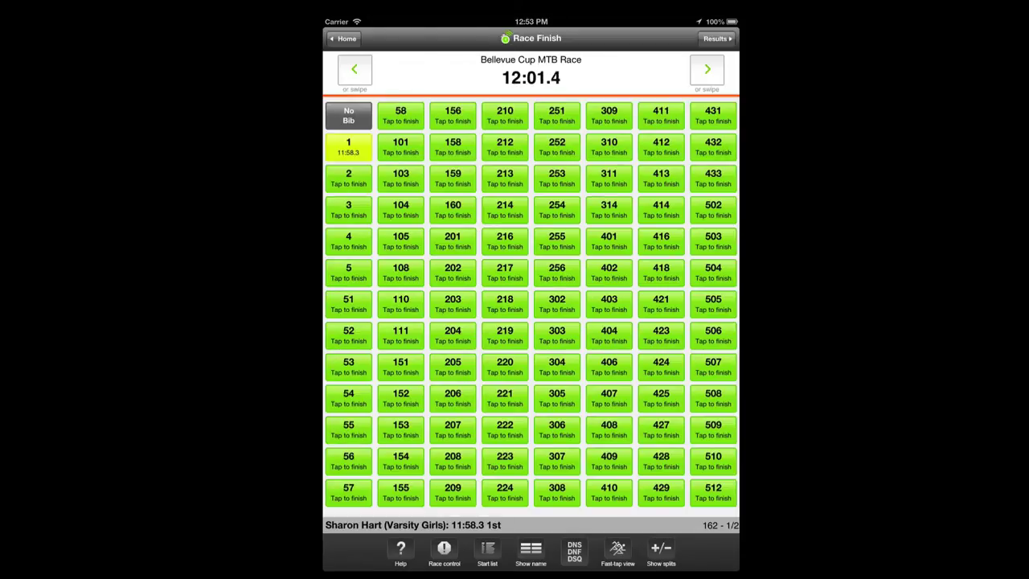
{"action": "left_click", "coordinate": [356, 142]}
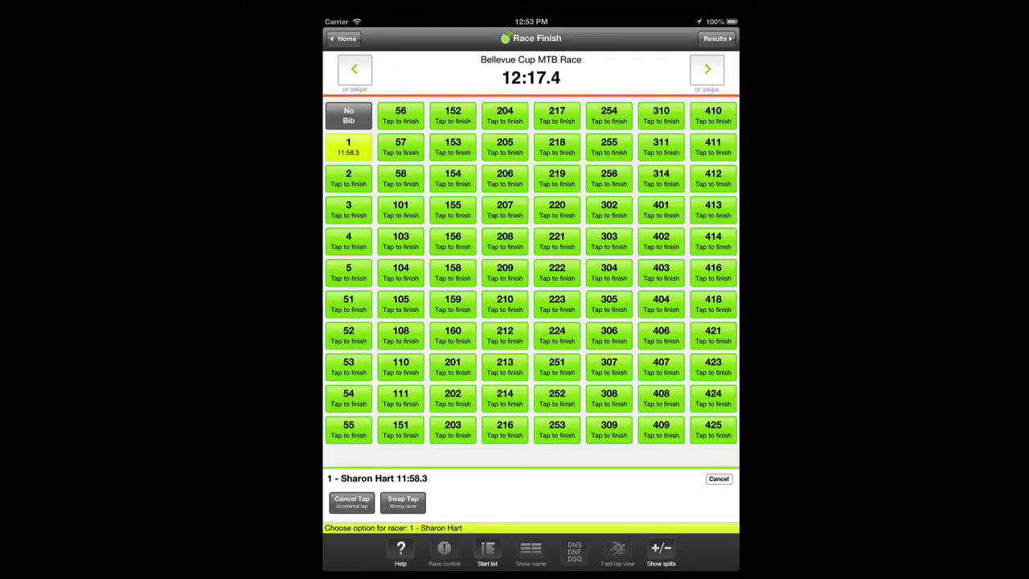
{"action": "left_click", "coordinate": [352, 502]}
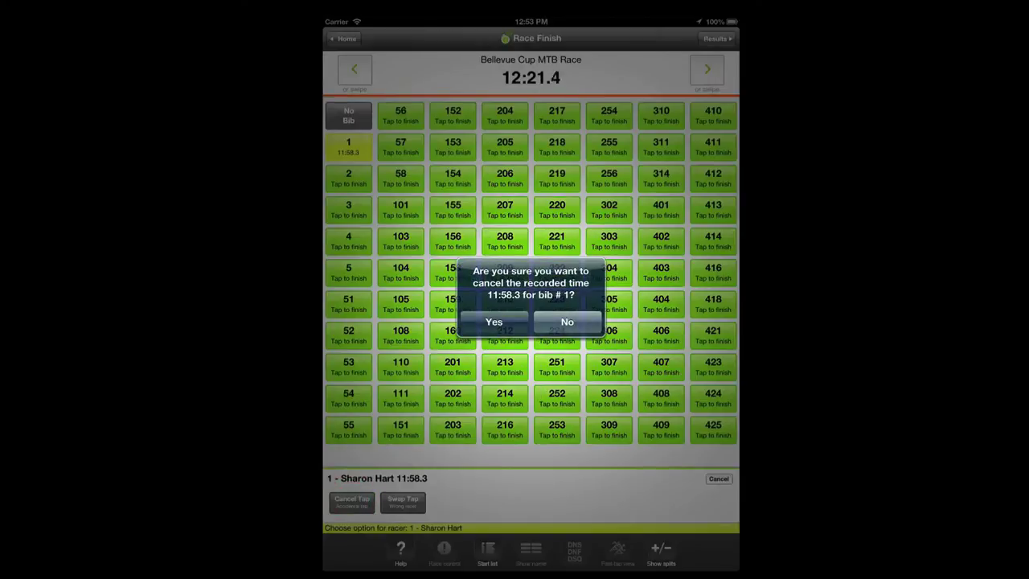
{"action": "left_click", "coordinate": [567, 321]}
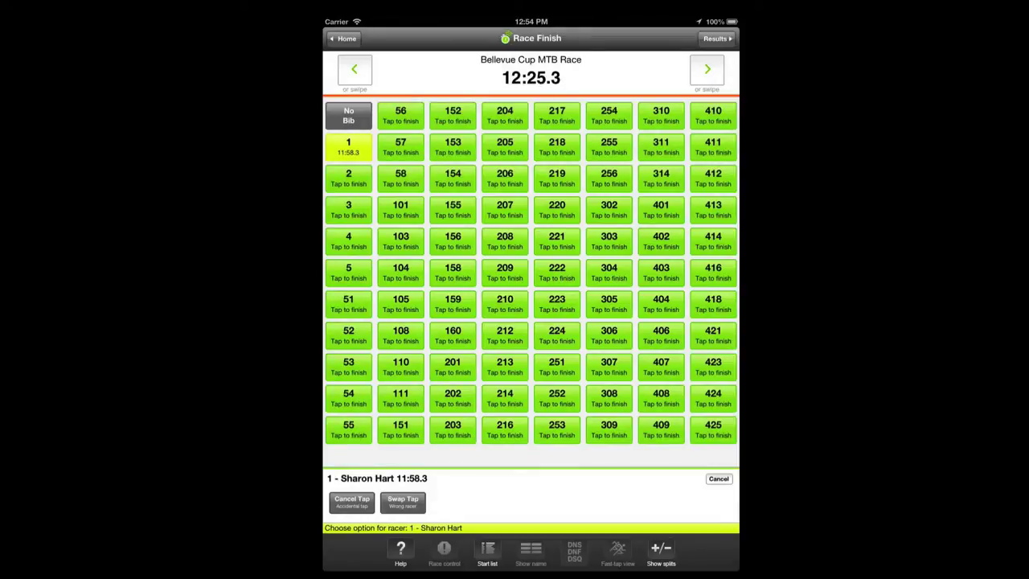
Swap the 11:58.3 finish to bib 2 and switch to Normal view
{"action": "left_click", "coordinate": [403, 502]}
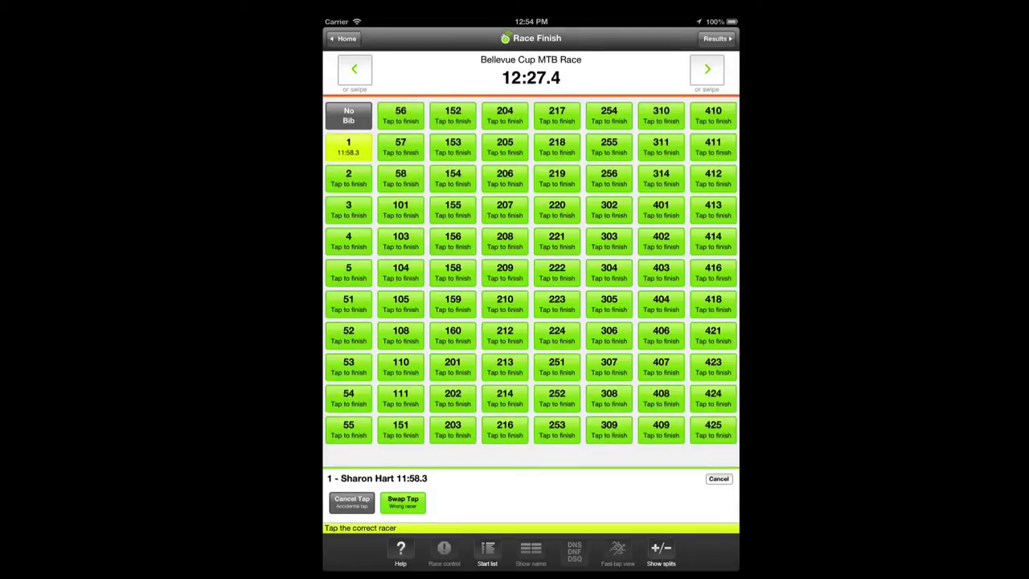
{"action": "left_click", "coordinate": [348, 178]}
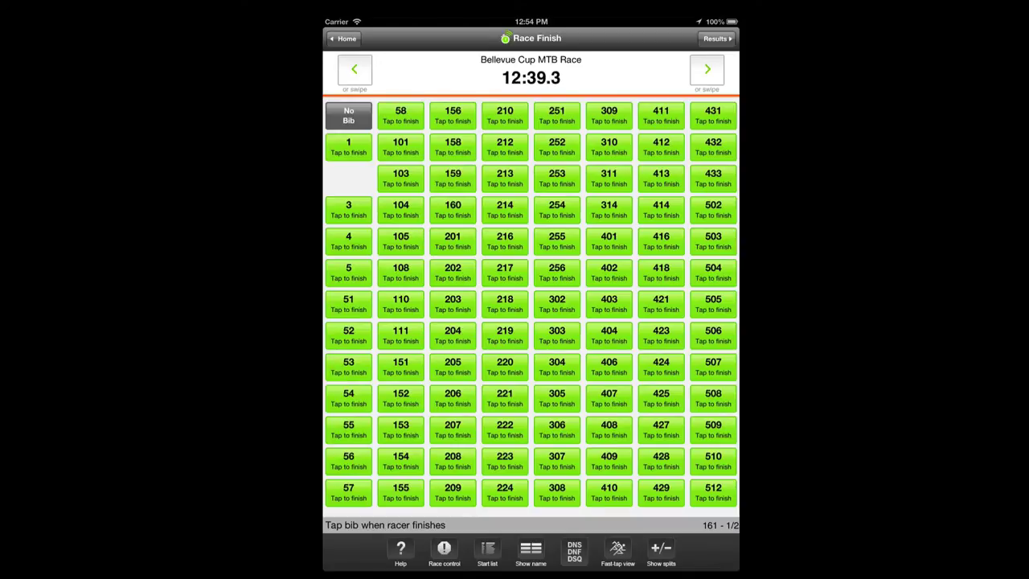
{"action": "left_click", "coordinate": [617, 551]}
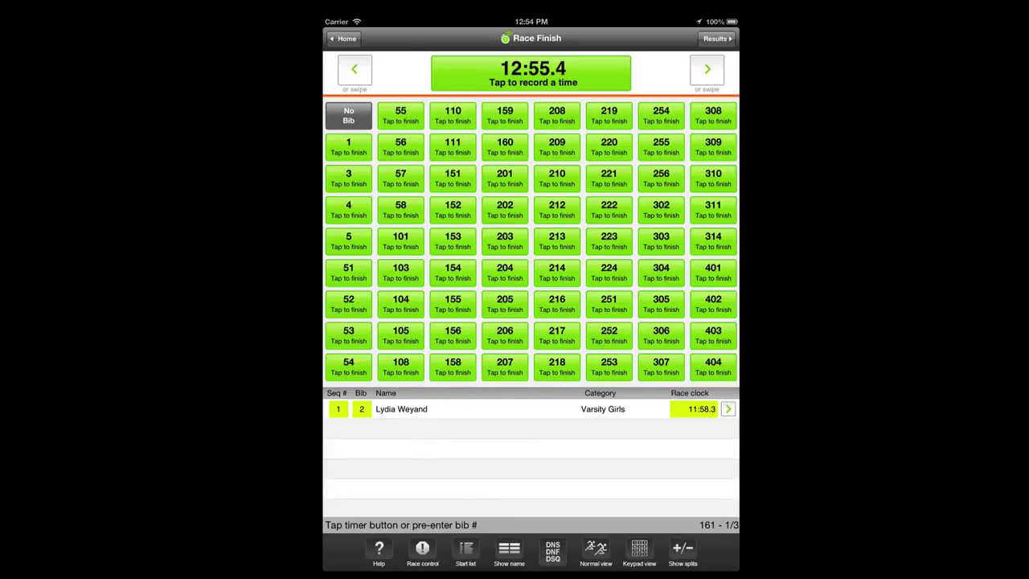
Keep the first finish entry but change bib 2's entry to No Bib
{"action": "left_click", "coordinate": [338, 409]}
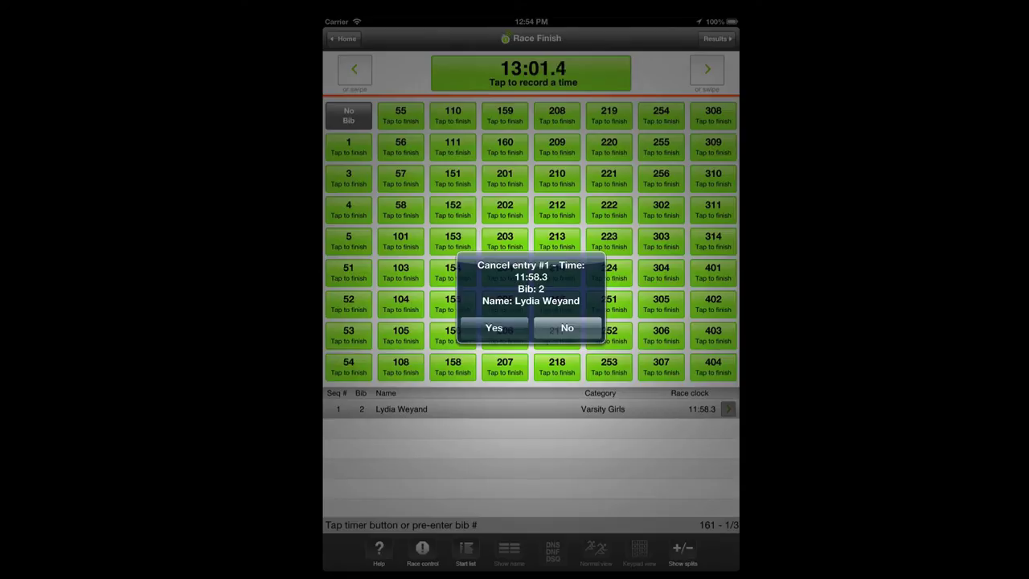
{"action": "left_click", "coordinate": [567, 328]}
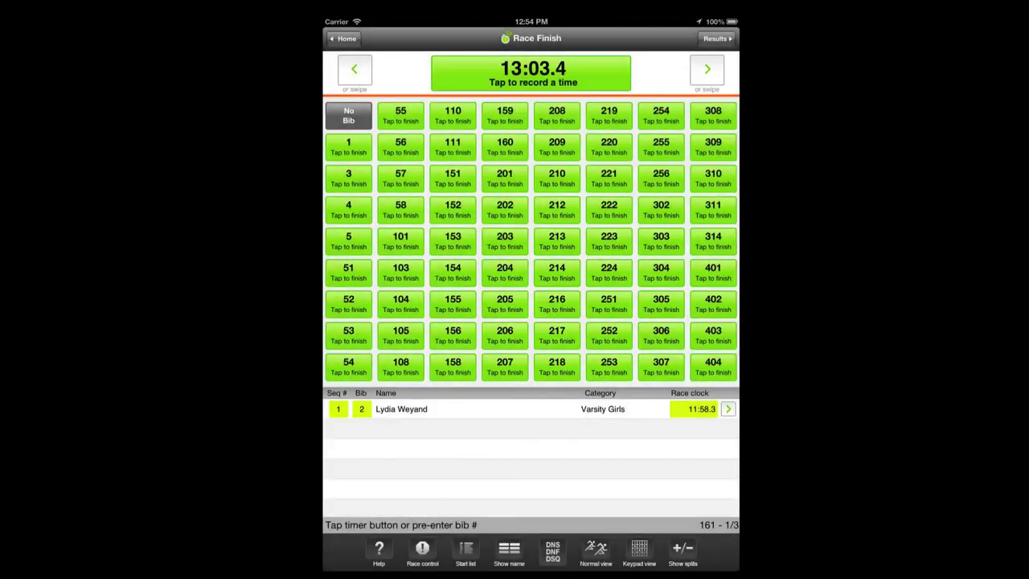
{"action": "left_click", "coordinate": [361, 408]}
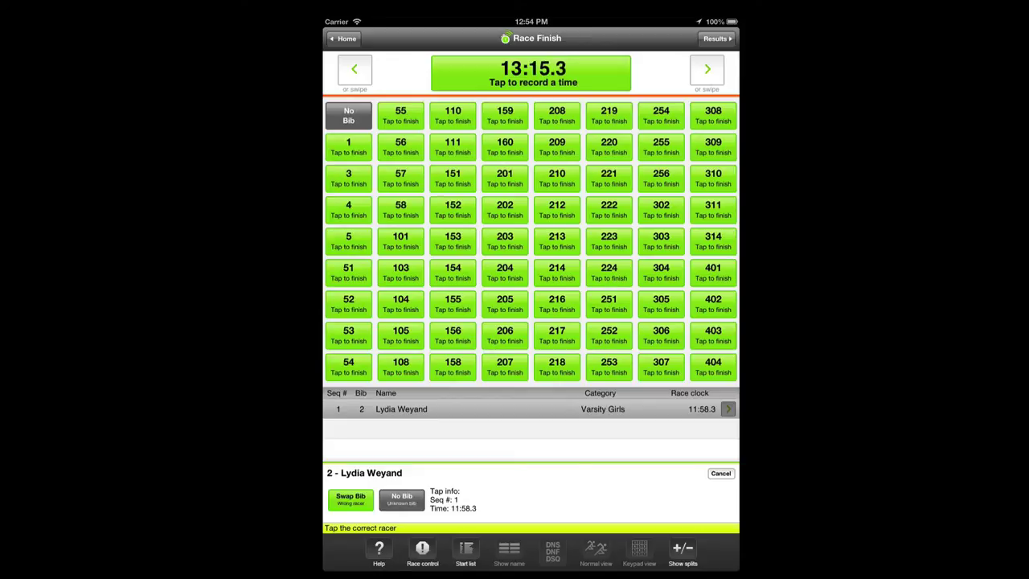
{"action": "left_click", "coordinate": [401, 498]}
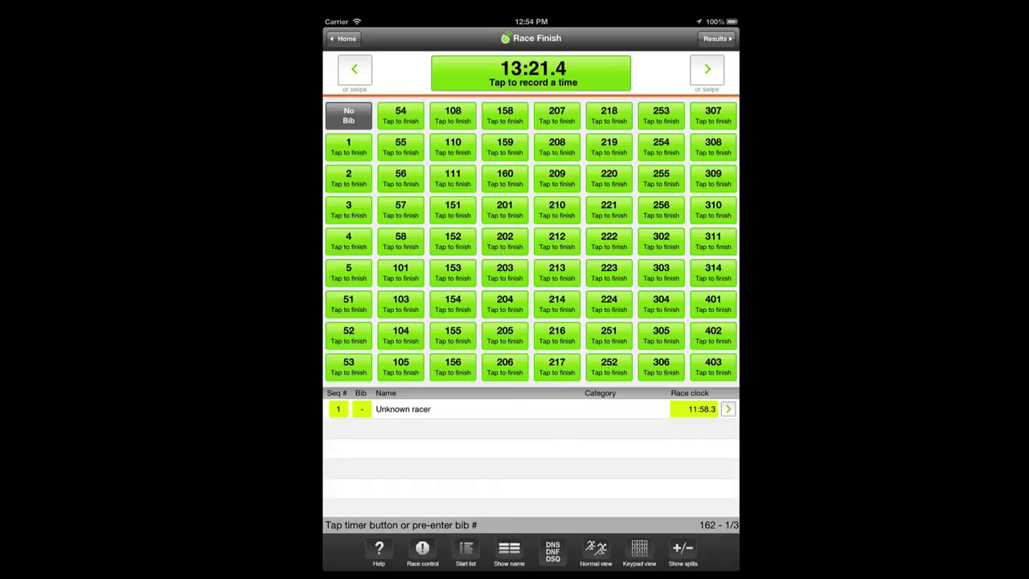
In Keypad view, set finish entry #1's bib to 3
{"action": "left_click", "coordinate": [639, 552]}
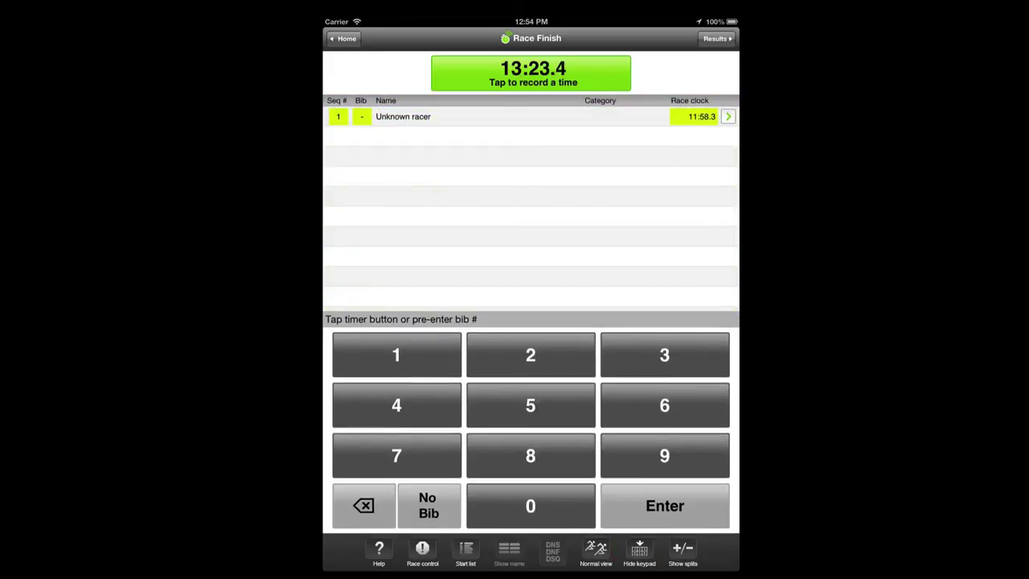
{"action": "left_click", "coordinate": [339, 116]}
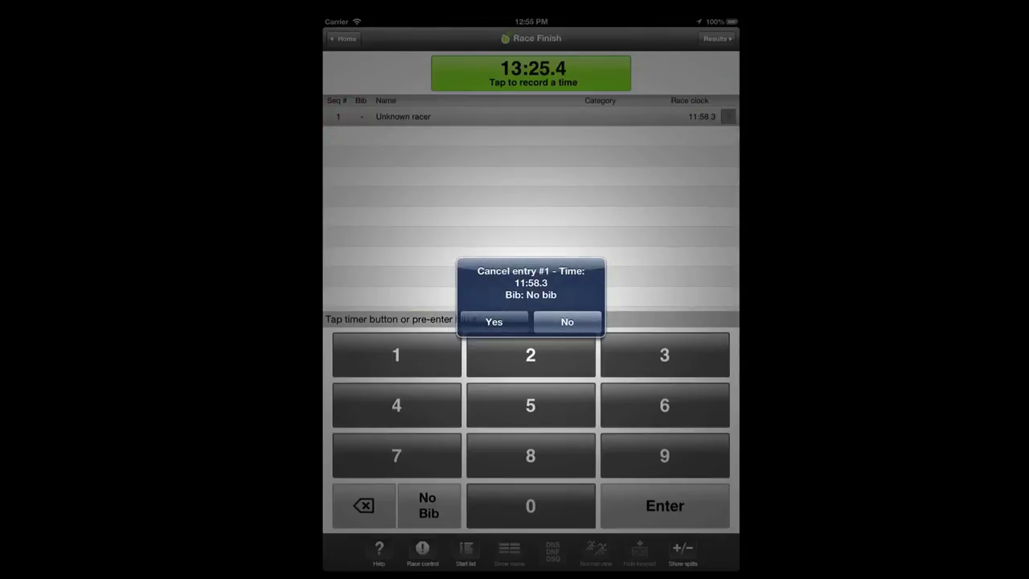
{"action": "left_click", "coordinate": [563, 320]}
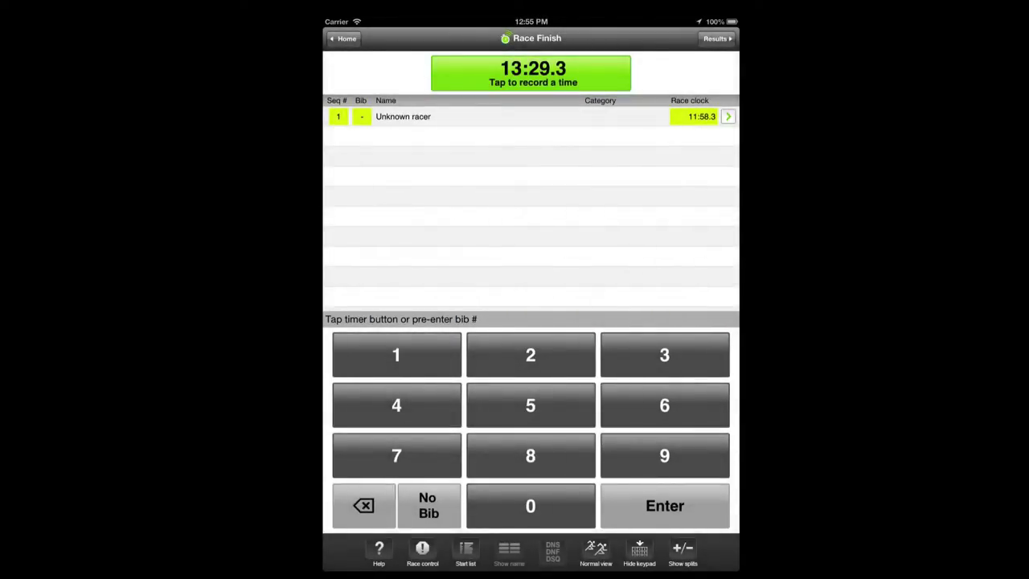
{"action": "left_click", "coordinate": [362, 117]}
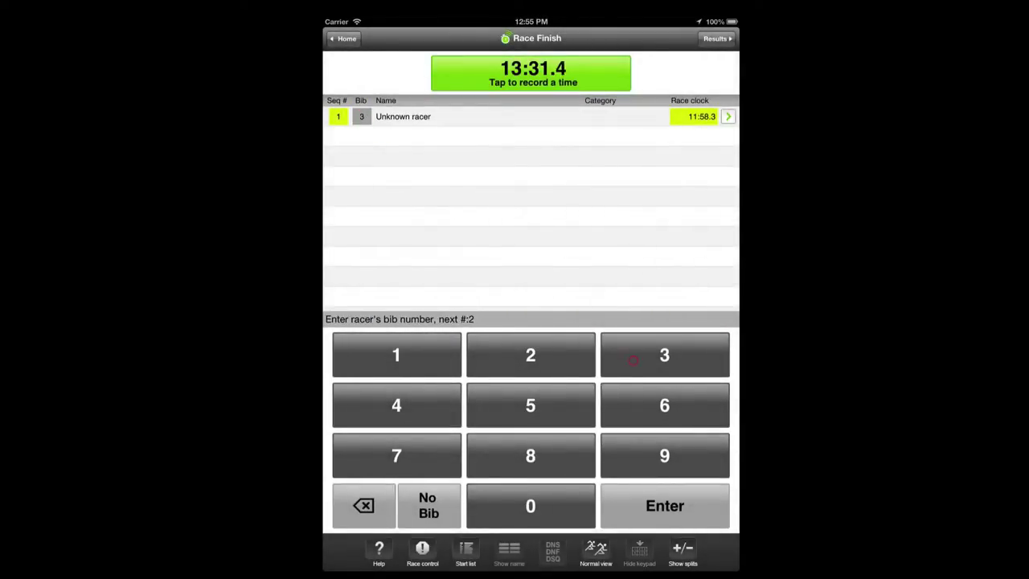
{"action": "left_click", "coordinate": [641, 508]}
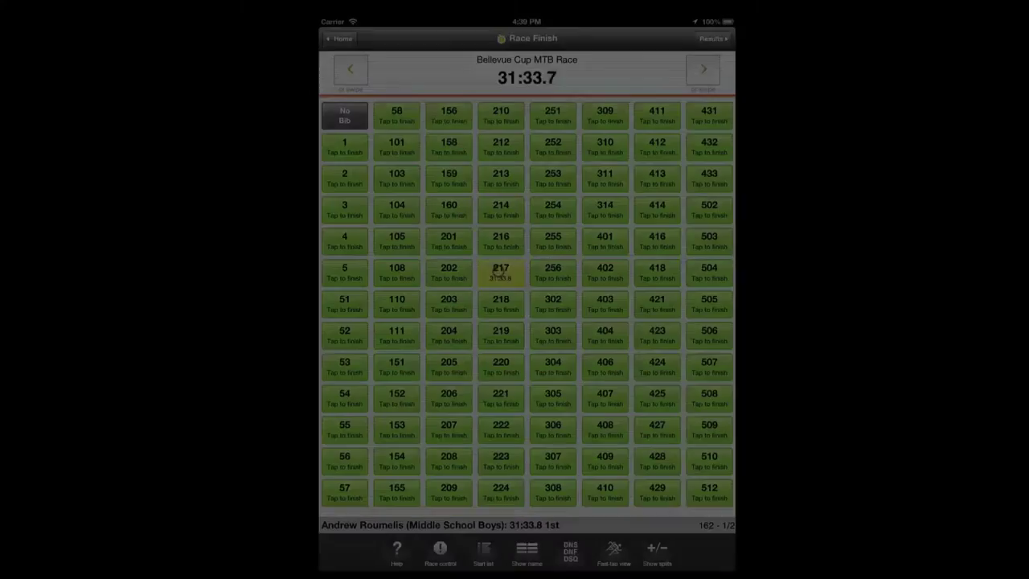
Record bib 217 as the first finisher at 31:33.8 in fast-tap view
{"action": "left_click", "coordinate": [500, 273]}
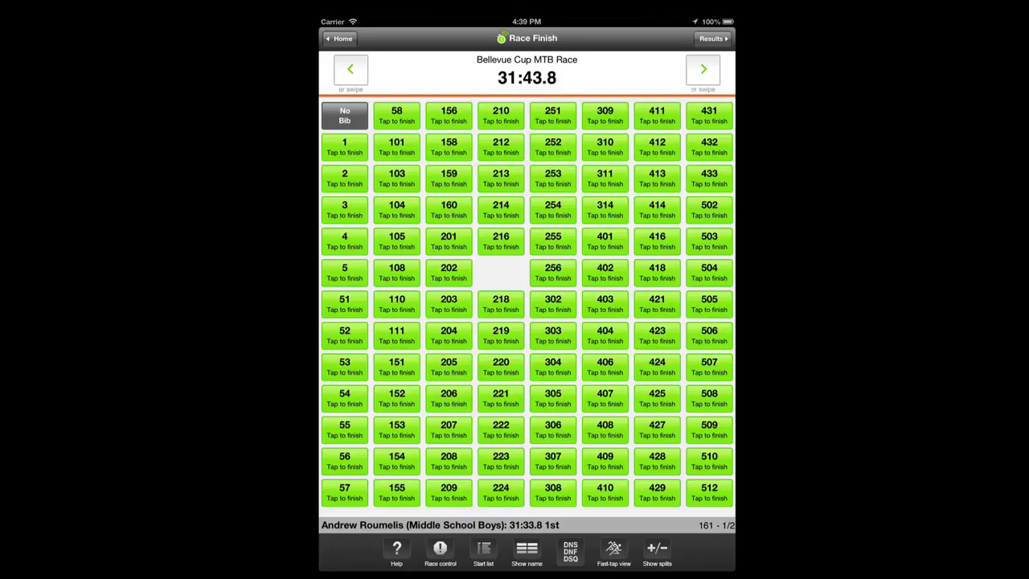
In Normal view, edit bib 217's result seconds so the time reads 31:28.8
{"action": "left_click", "coordinate": [614, 551]}
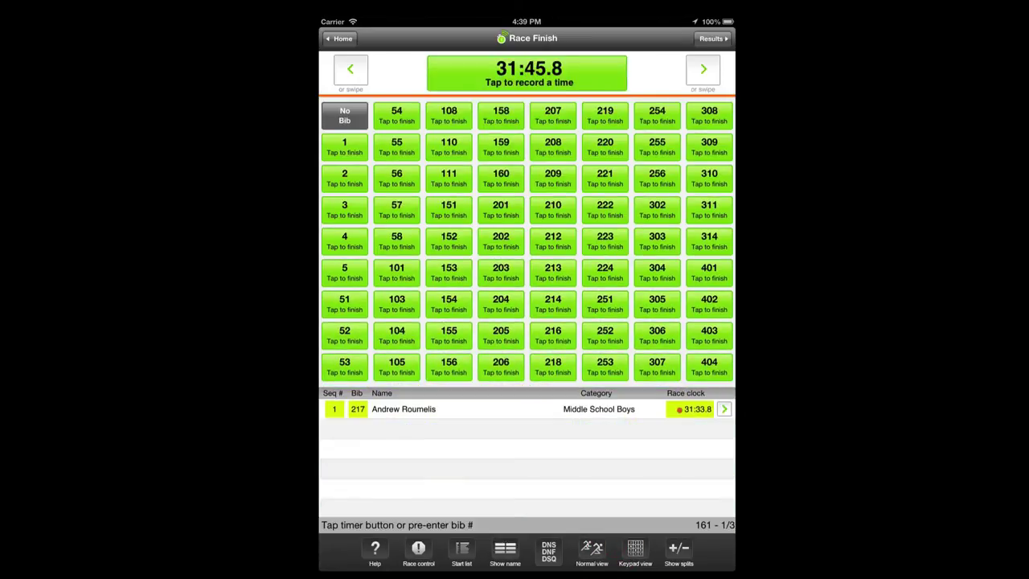
{"action": "left_click", "coordinate": [679, 408]}
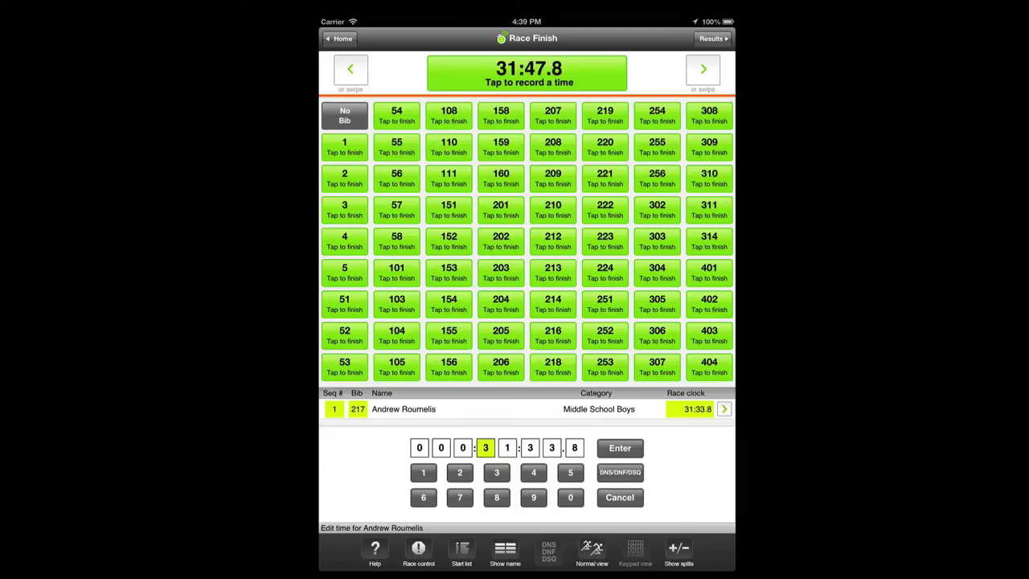
{"action": "left_click", "coordinate": [529, 447]}
{"action": "left_click", "coordinate": [460, 472]}
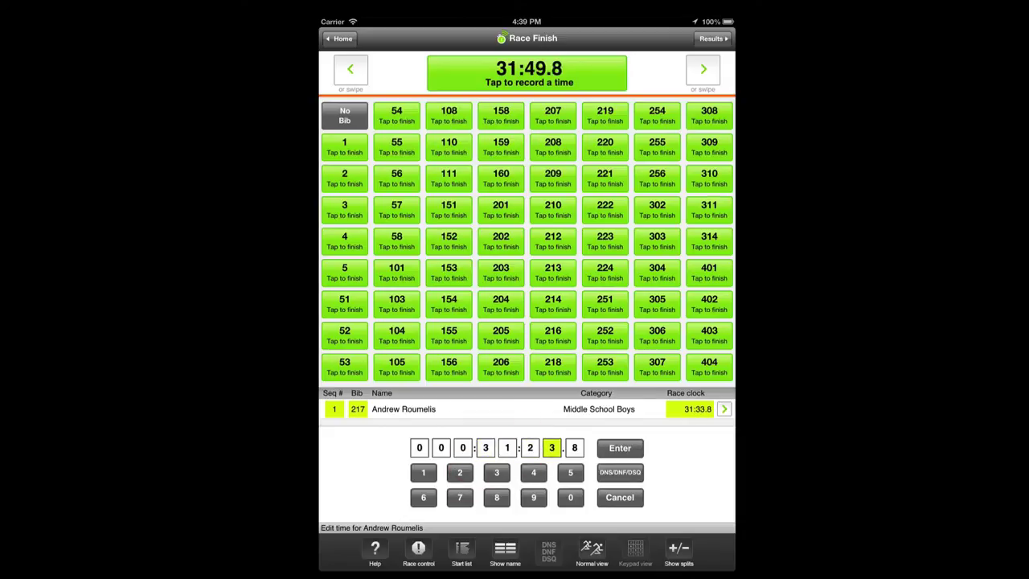
{"action": "left_click", "coordinate": [496, 497]}
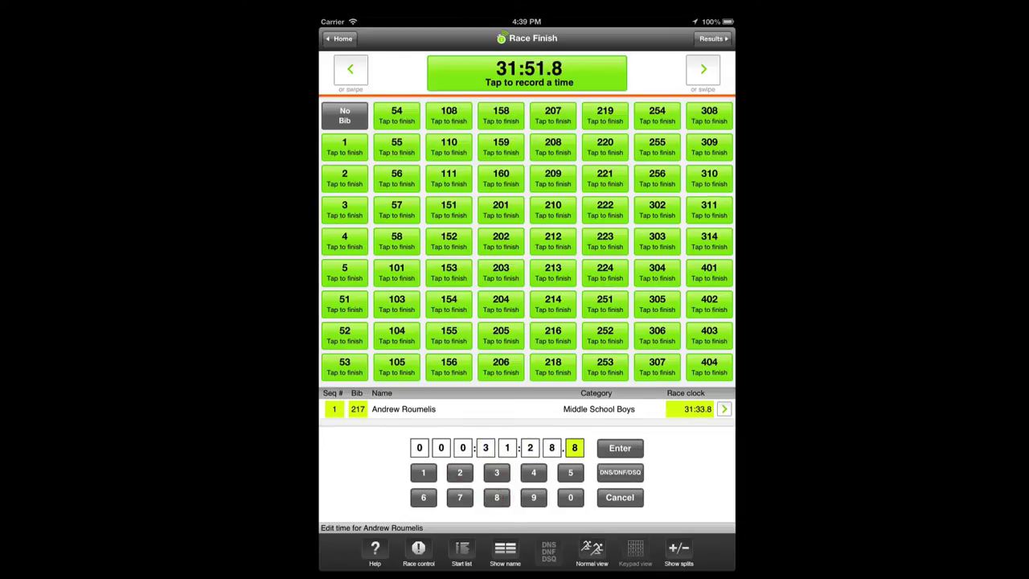
{"action": "left_click", "coordinate": [620, 448]}
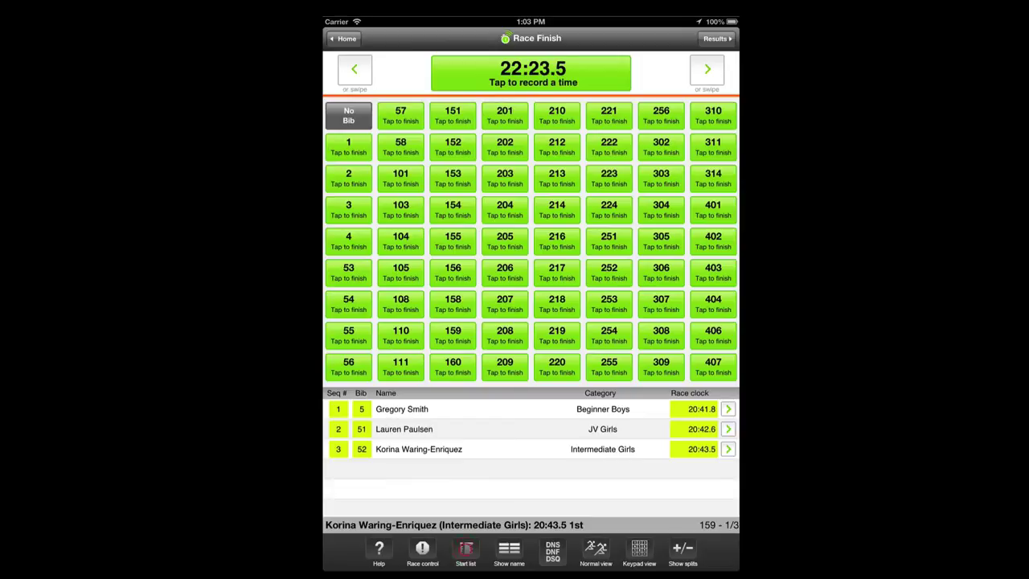
Change bib 5's category from Beginner Boys to JV Boys and return to Race Finish
{"action": "left_click", "coordinate": [465, 552]}
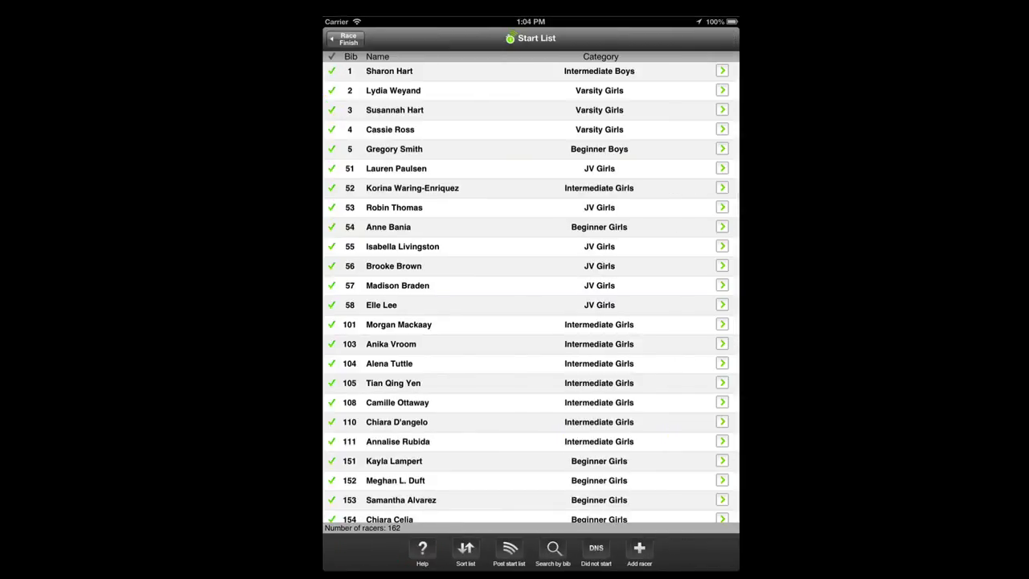
{"action": "left_click", "coordinate": [383, 148]}
{"action": "left_click", "coordinate": [548, 164]}
{"action": "left_click", "coordinate": [455, 171]}
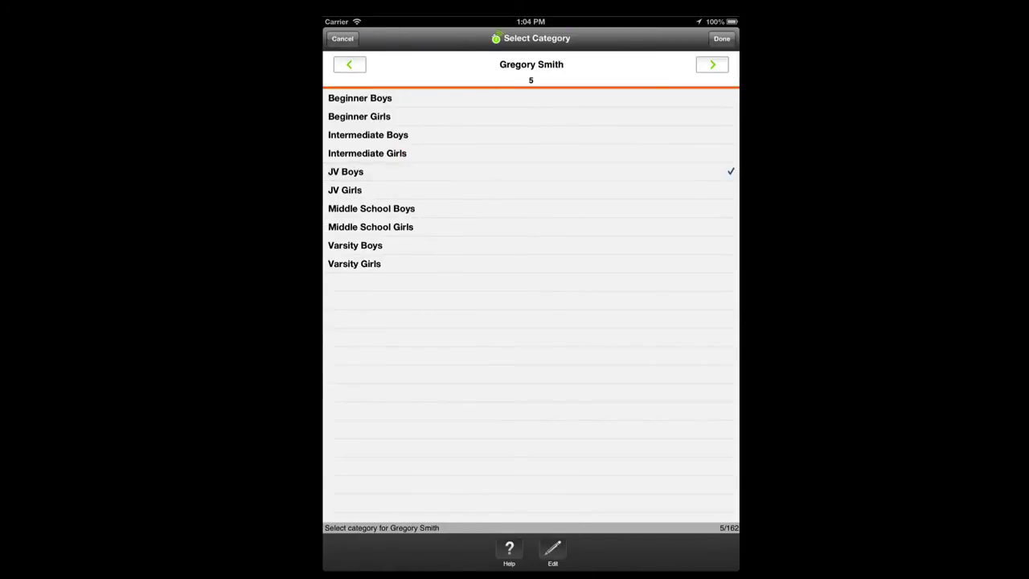
{"action": "left_click", "coordinate": [722, 38]}
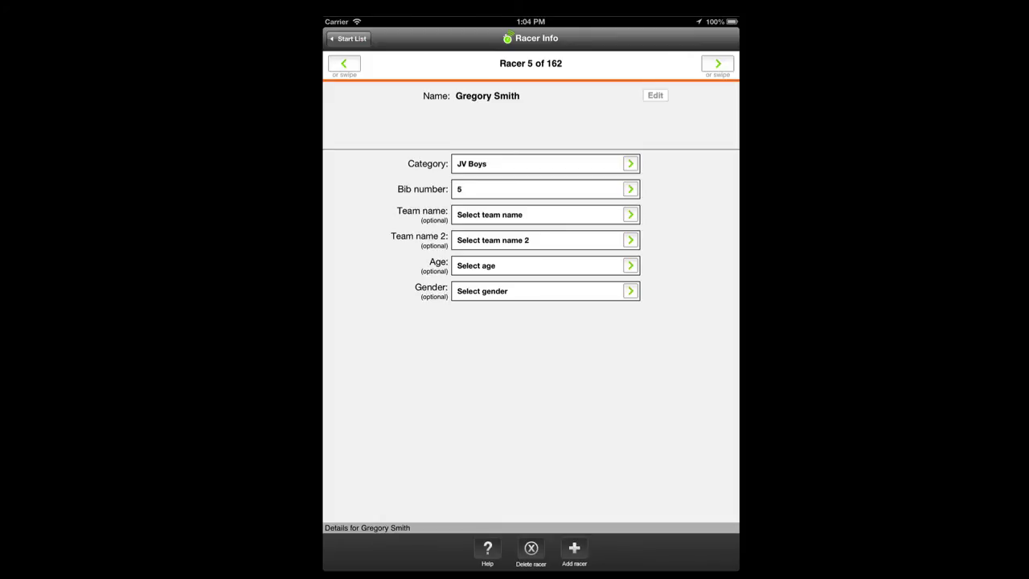
{"action": "left_click", "coordinate": [352, 38]}
{"action": "left_click", "coordinate": [346, 37]}
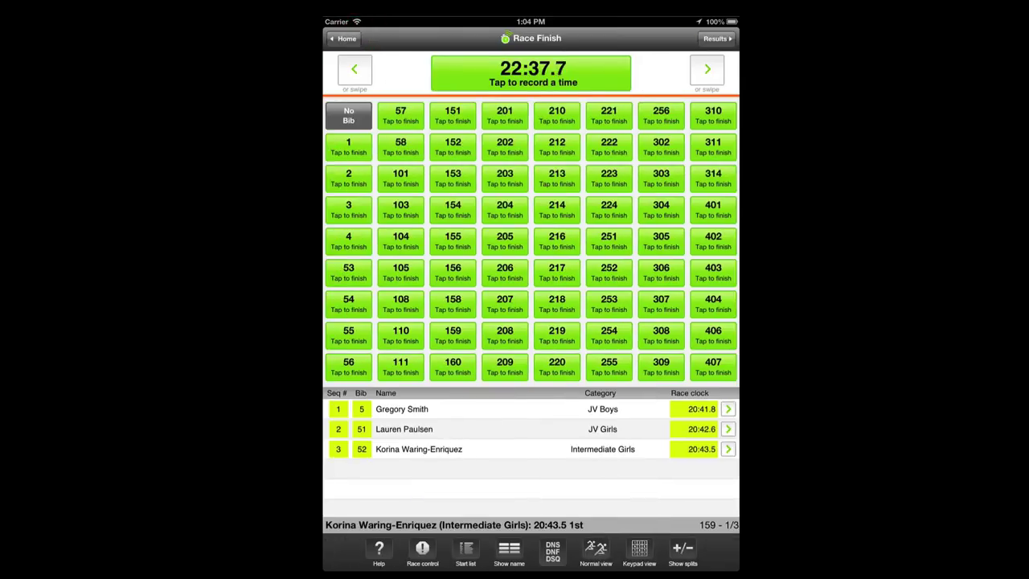
Edit bib 5's Name field, replacing the end of the first name to shorten it
{"action": "left_click", "coordinate": [727, 408]}
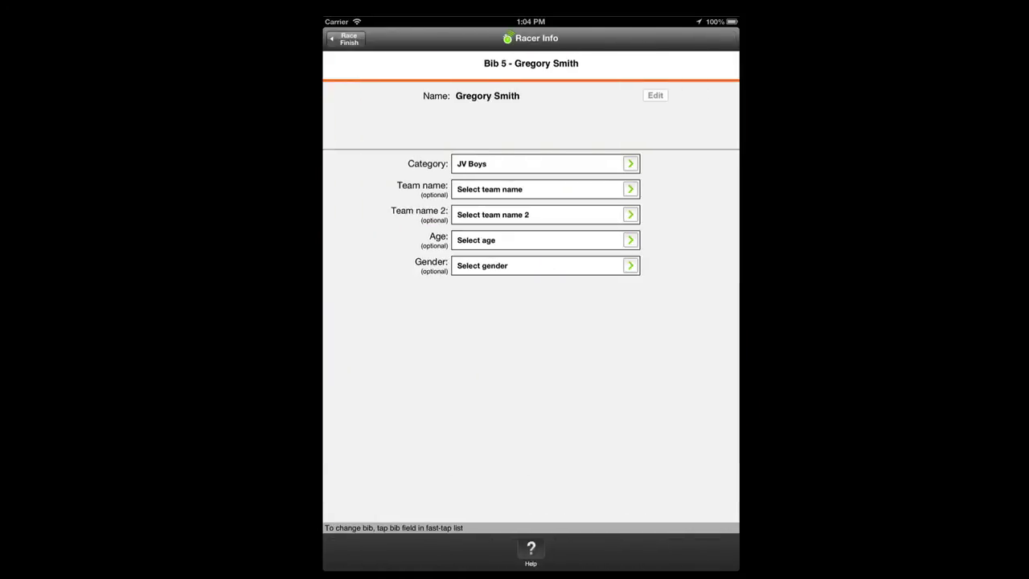
{"action": "left_click", "coordinate": [656, 95]}
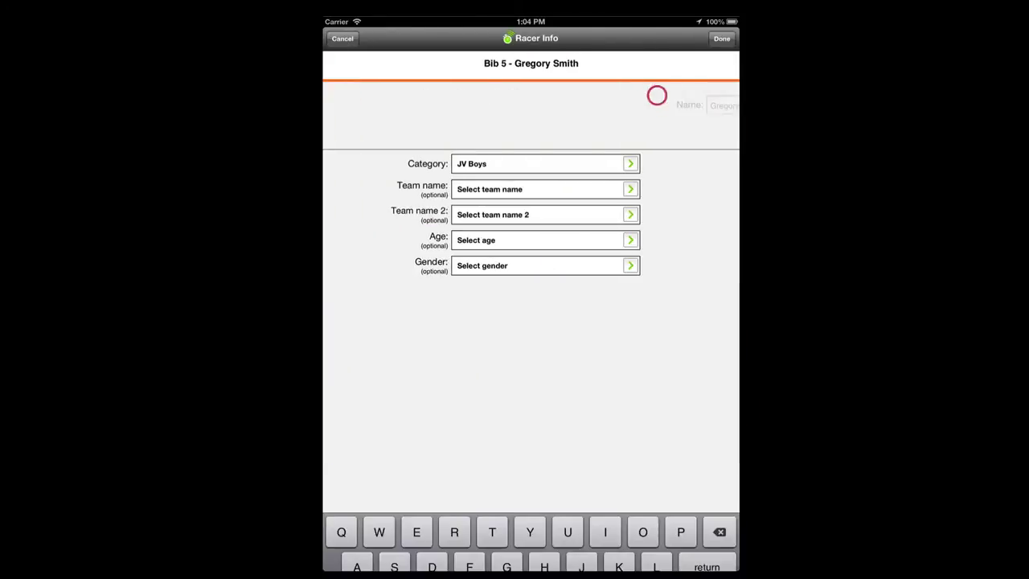
{"action": "left_click", "coordinate": [486, 106]}
{"action": "key", "text": "BackSpace"}
{"action": "key", "text": "BackSpace"}
{"action": "key", "text": "BackSpace"}
{"action": "key", "text": "BackSpace"}
{"action": "key", "text": "BackSpace"}
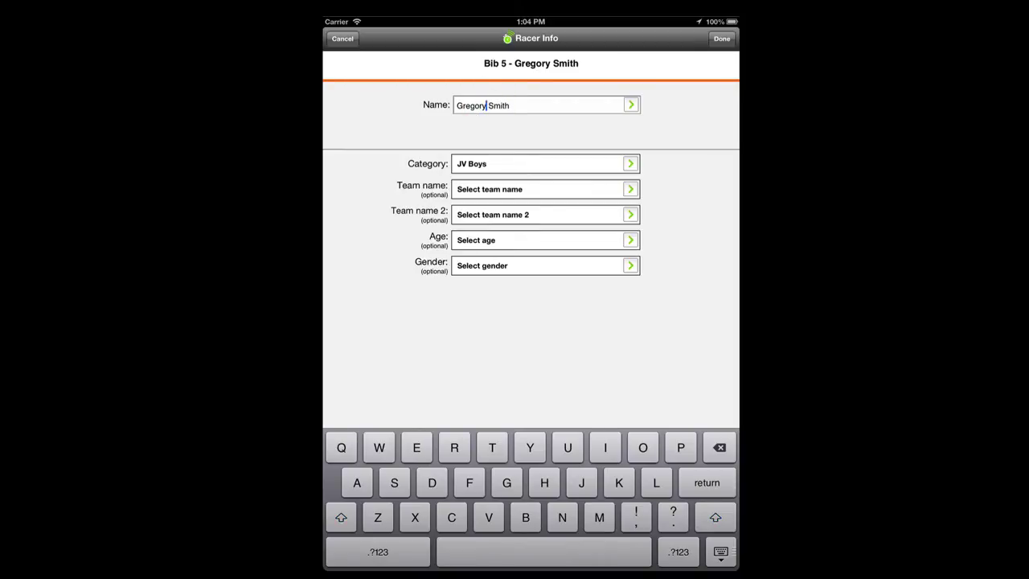
{"action": "type", "text": "g"}
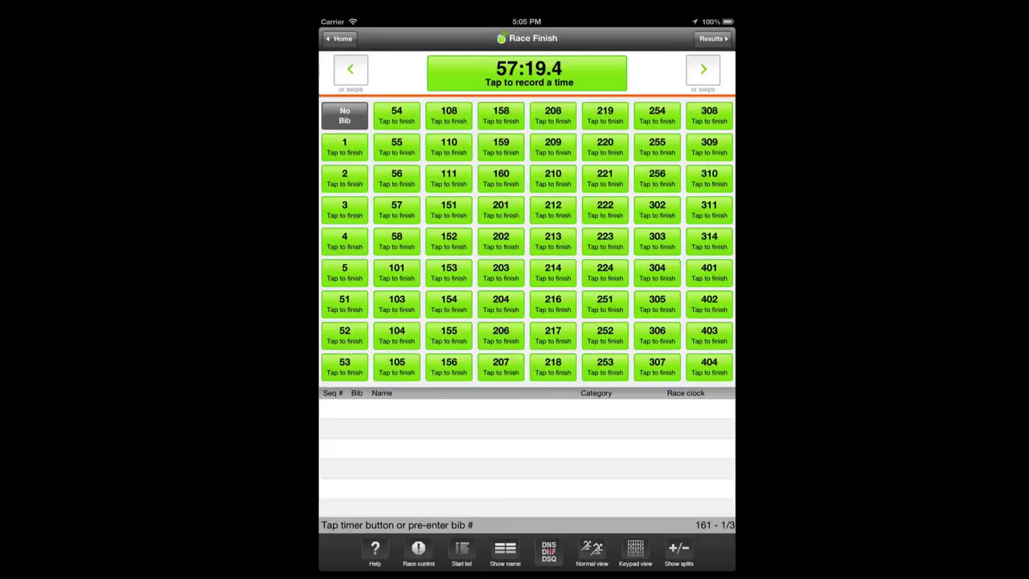
Mark bib 212 as DNS, then cancel bib 205's DNS time in Middle School Boys results
{"action": "left_click", "coordinate": [549, 552]}
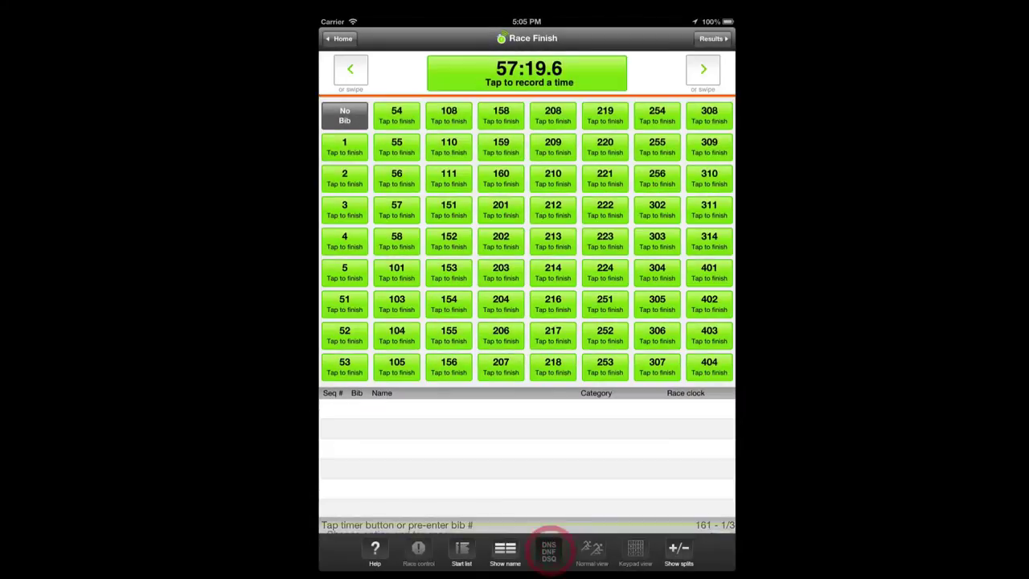
{"action": "left_click", "coordinate": [553, 209]}
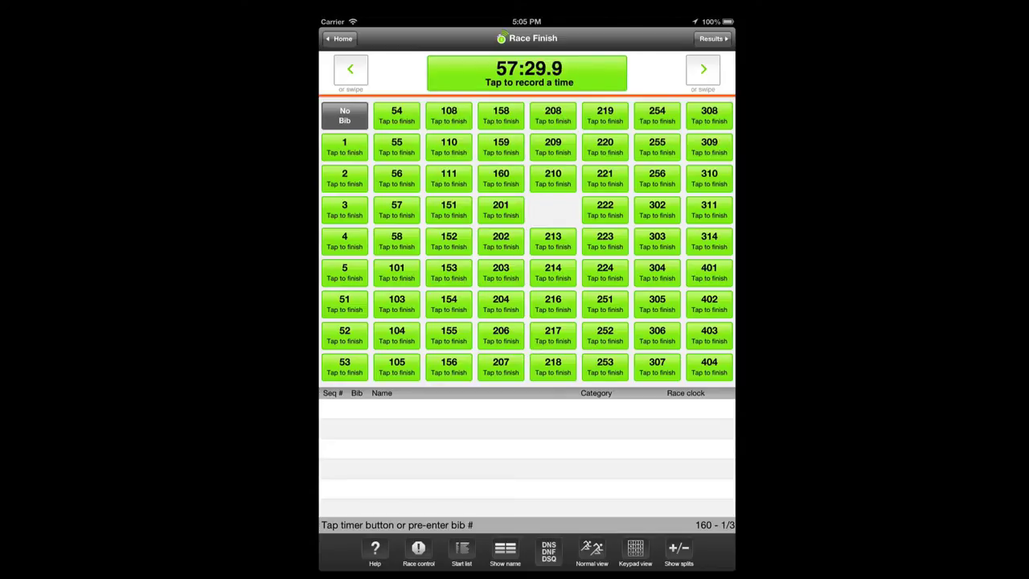
{"action": "left_click", "coordinate": [710, 38]}
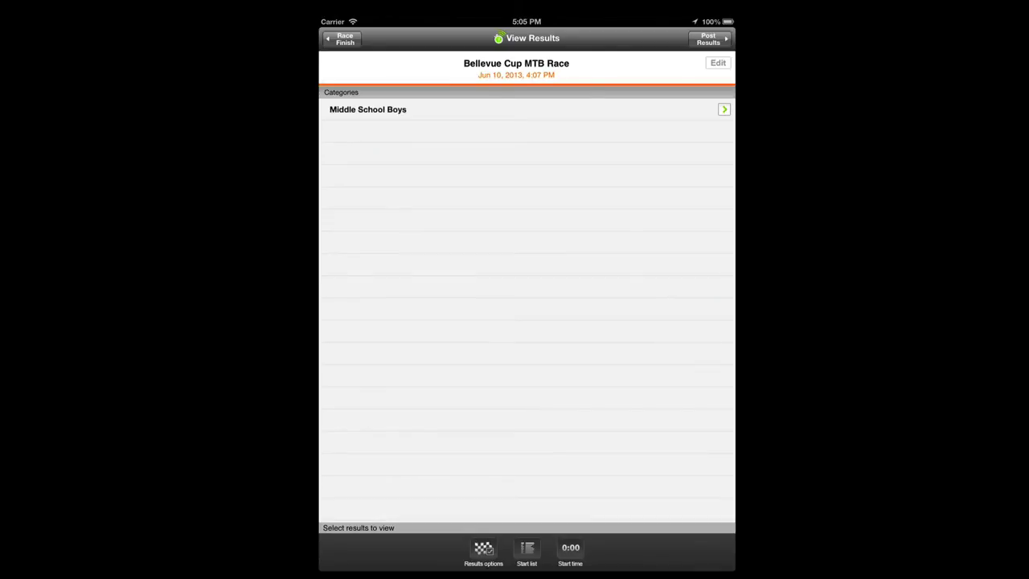
{"action": "left_click", "coordinate": [488, 108]}
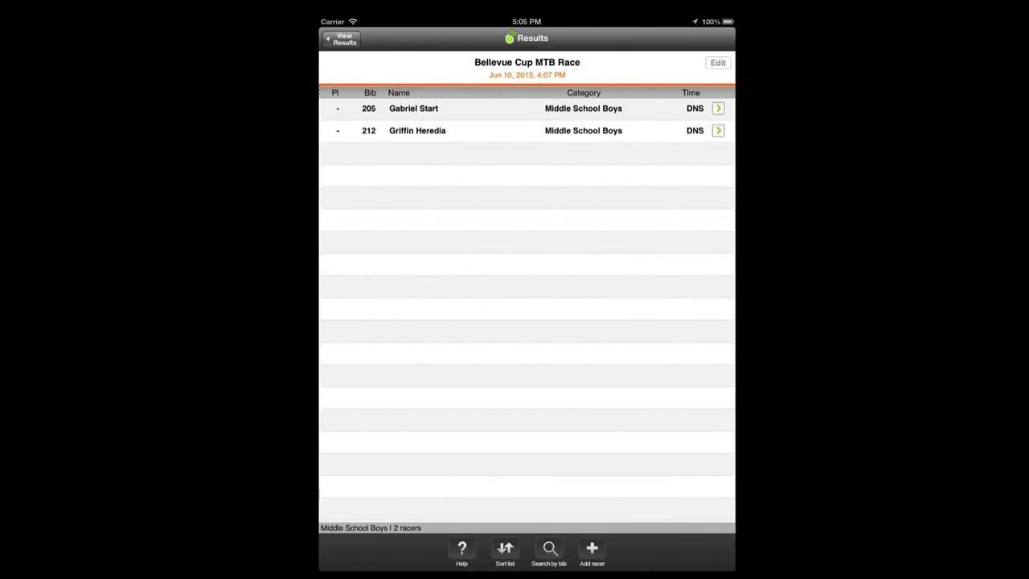
{"action": "left_click", "coordinate": [425, 110]}
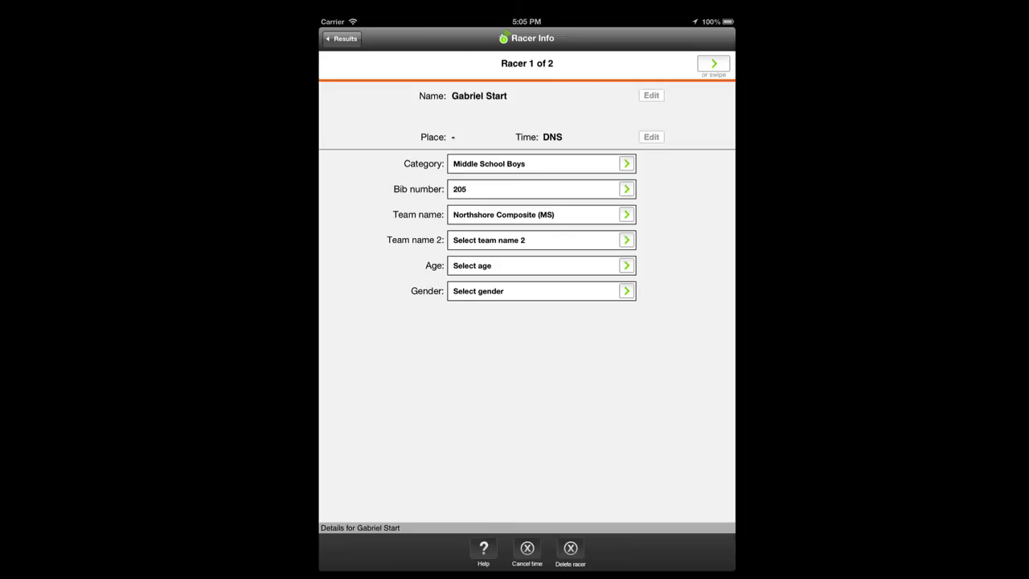
{"action": "left_click", "coordinate": [527, 549]}
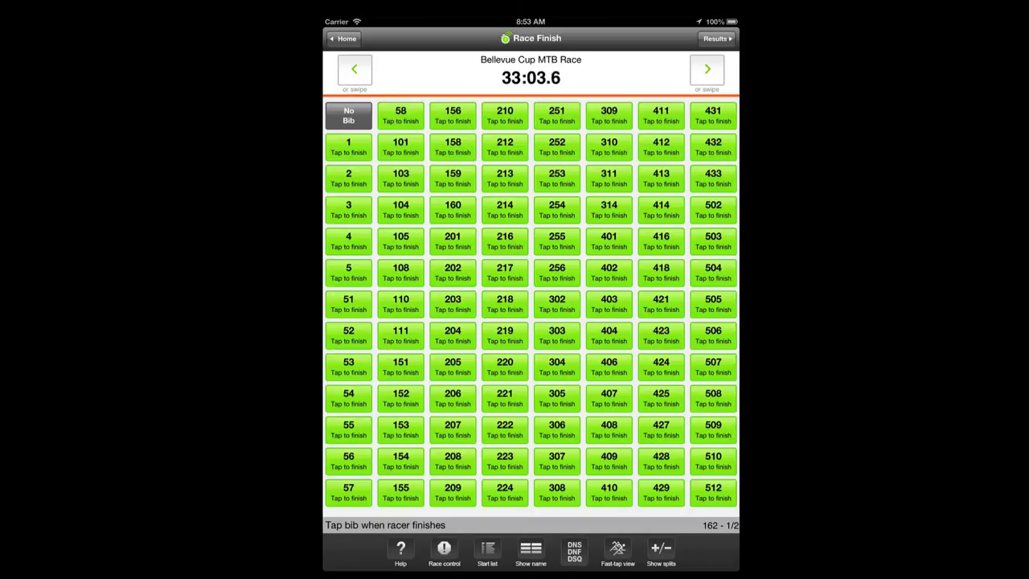
Switch the Race Finish screen from fast-tap to Normal view
{"action": "left_click", "coordinate": [617, 552]}
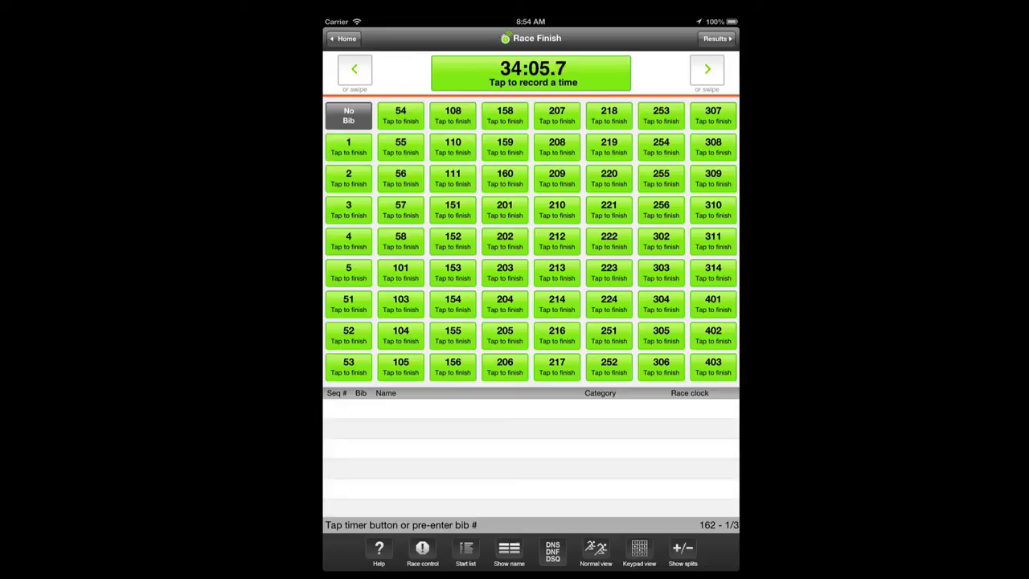
Record five simultaneous finish times and mark each one as No Bib
{"action": "left_click", "coordinate": [609, 71]}
{"action": "left_click", "coordinate": [609, 72]}
{"action": "left_click", "coordinate": [610, 72]}
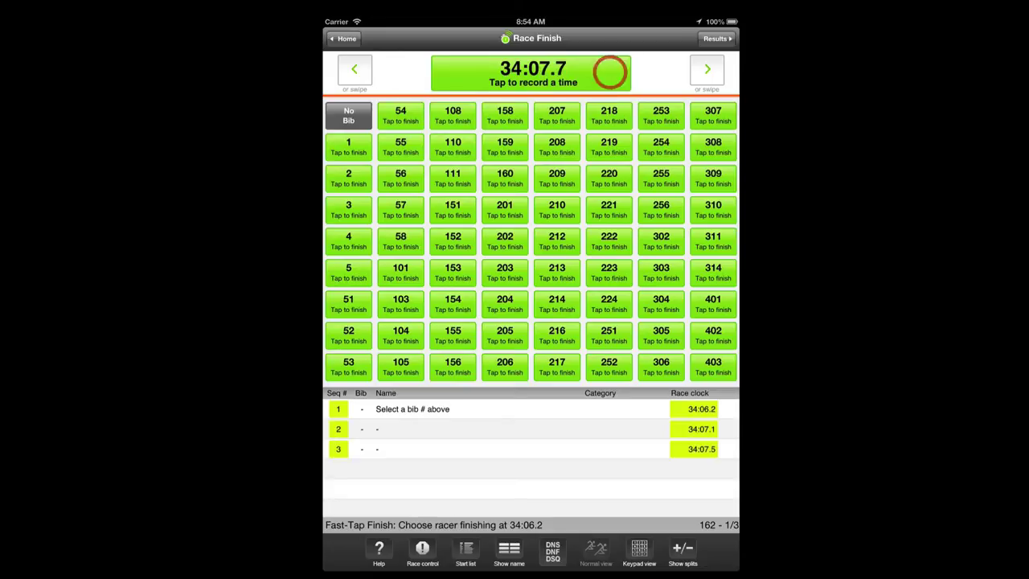
{"action": "left_click", "coordinate": [610, 72]}
{"action": "left_click", "coordinate": [609, 72]}
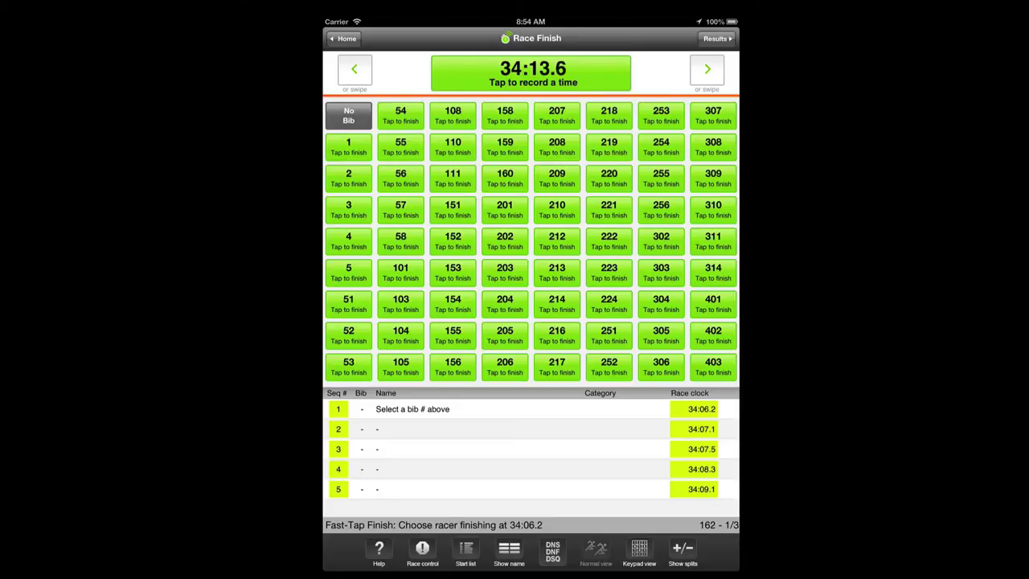
{"action": "left_click", "coordinate": [363, 115]}
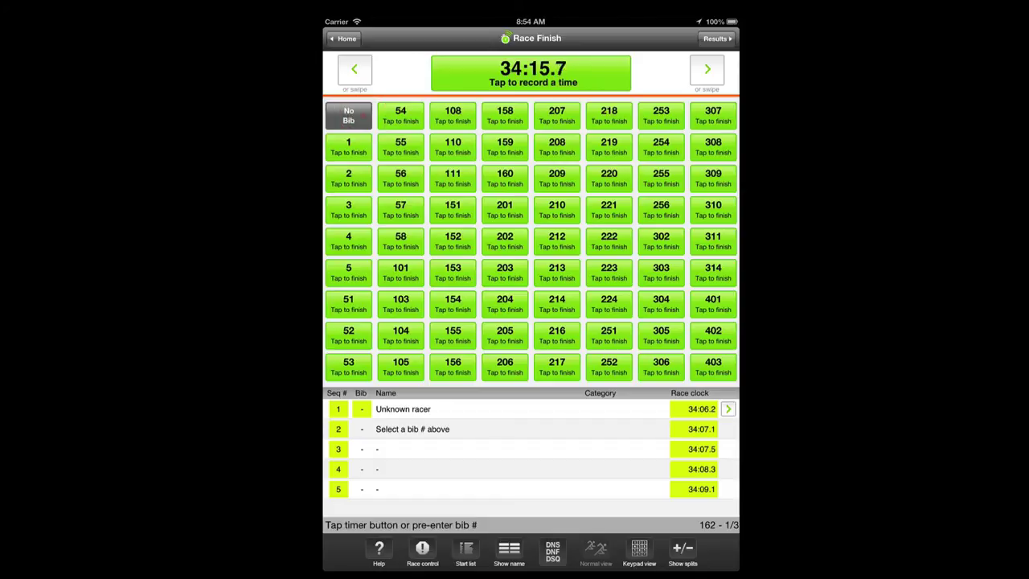
{"action": "left_click", "coordinate": [349, 115]}
{"action": "left_click", "coordinate": [362, 115]}
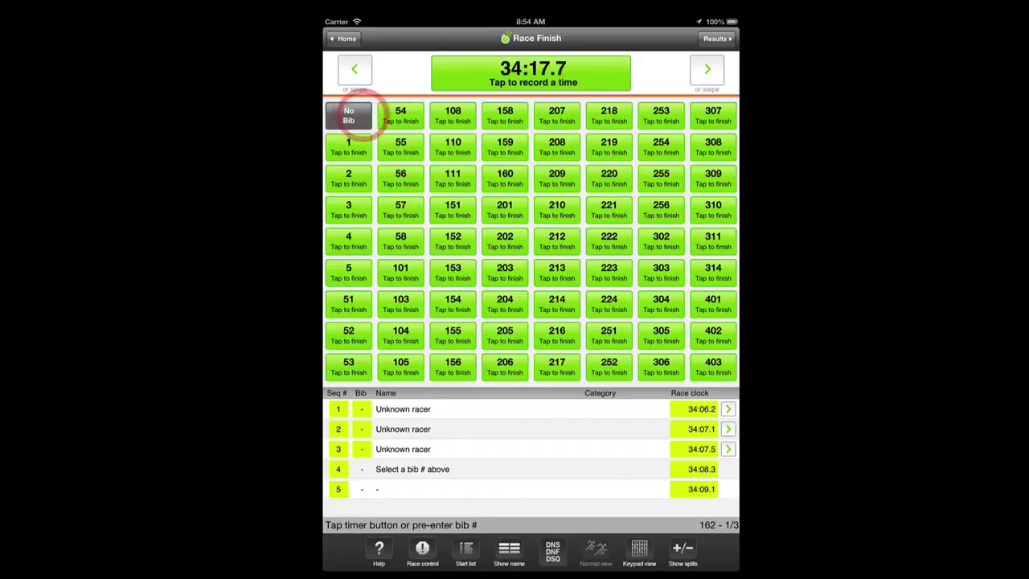
{"action": "left_click", "coordinate": [363, 115]}
{"action": "left_click", "coordinate": [362, 115]}
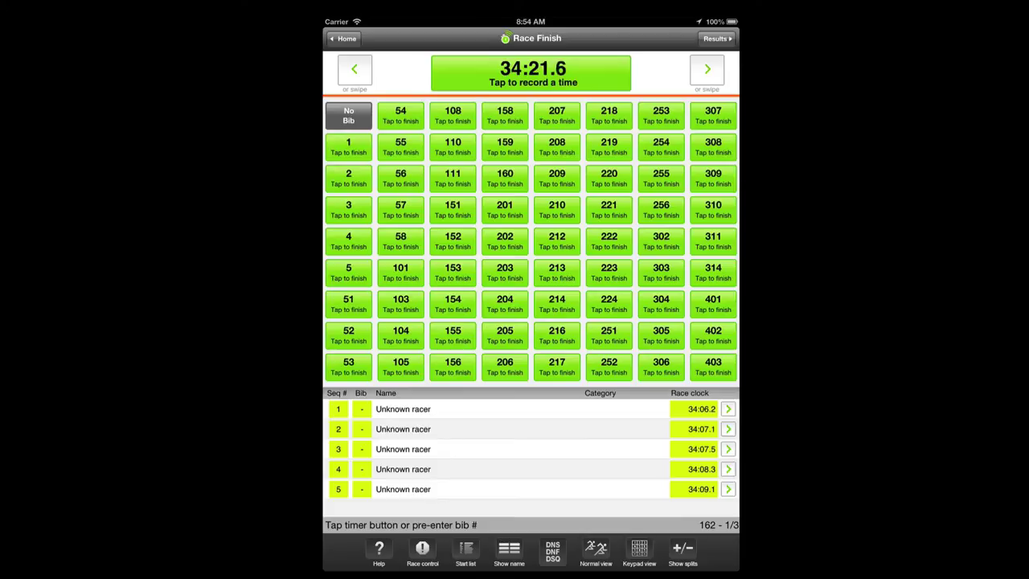
Record bib 1 at 34:25.4, then assign bibs 2–5 to the 34:06.2–34:08.3 finishes
{"action": "left_click", "coordinate": [359, 145]}
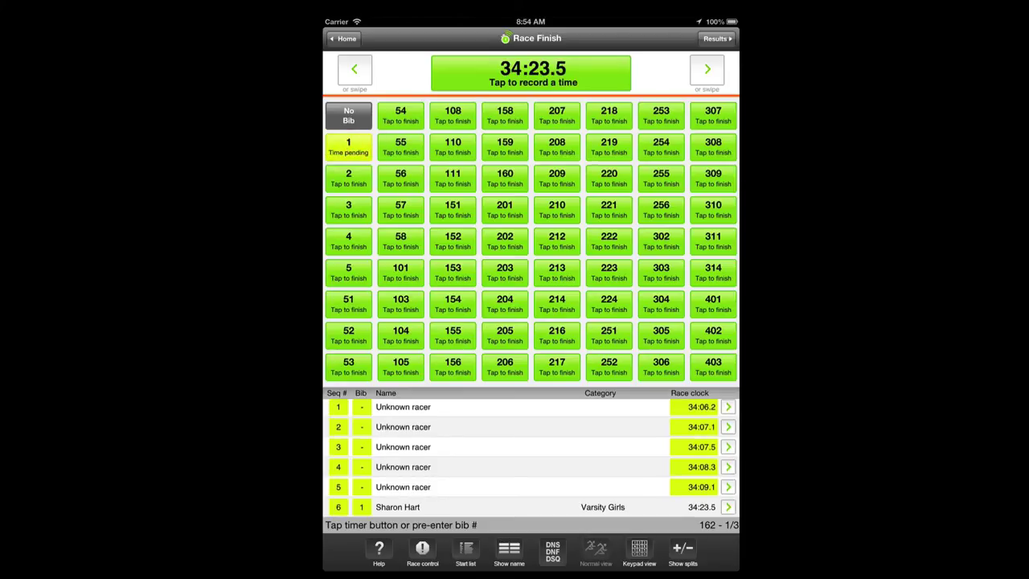
{"action": "left_click", "coordinate": [531, 73]}
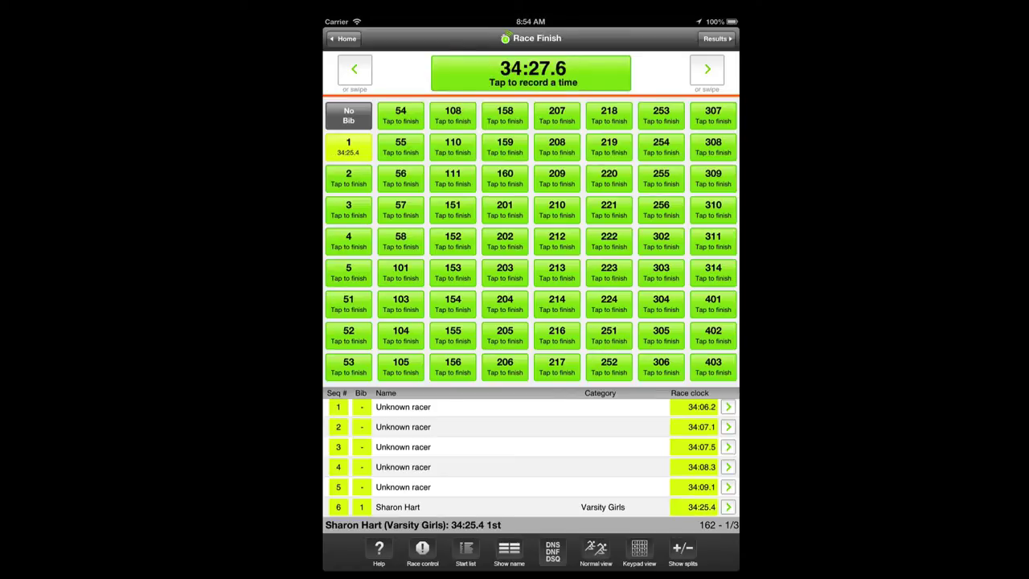
{"action": "left_click", "coordinate": [366, 408]}
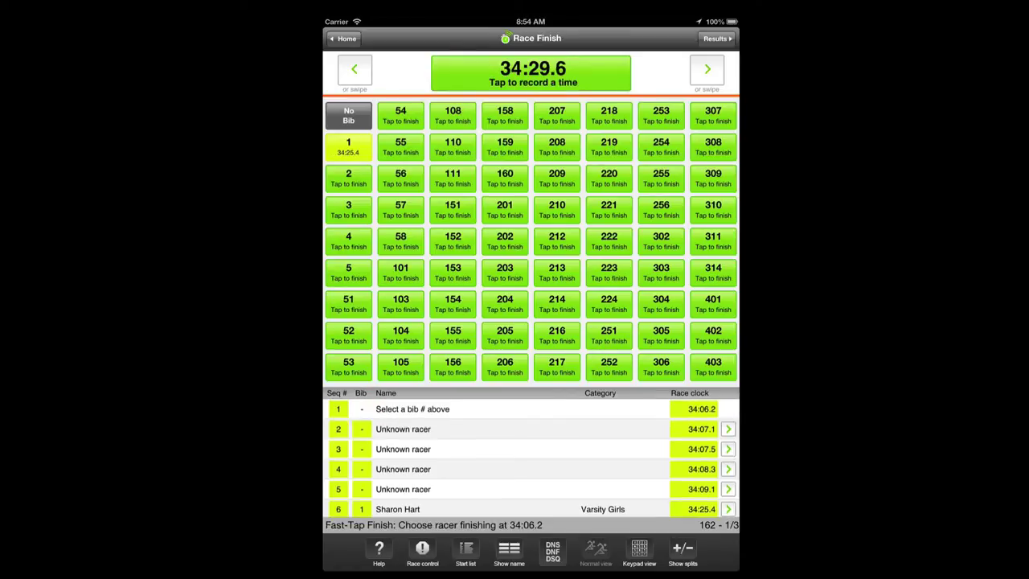
{"action": "left_click", "coordinate": [347, 177]}
{"action": "left_click", "coordinate": [361, 428]}
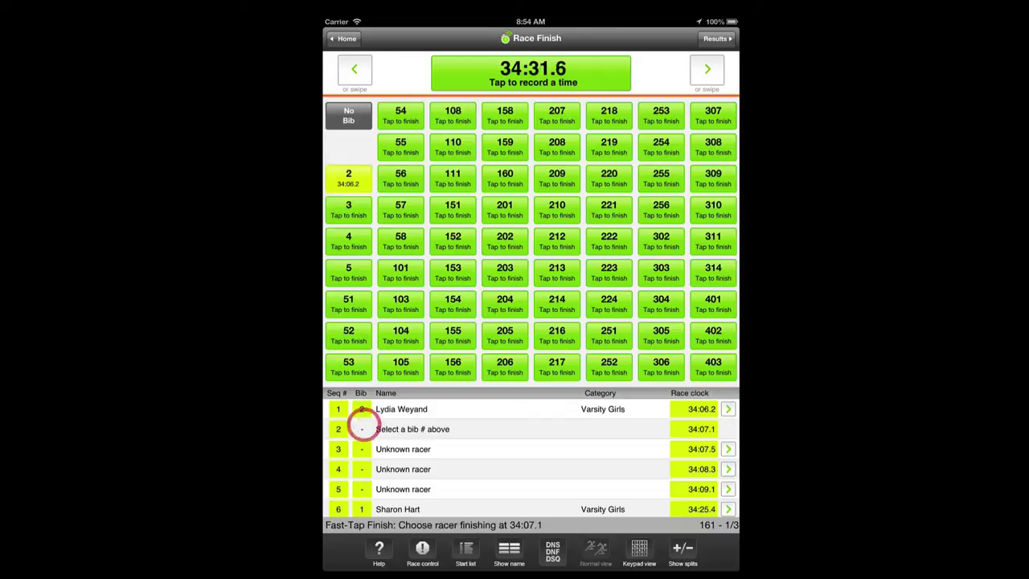
{"action": "left_click", "coordinate": [348, 210]}
{"action": "left_click", "coordinate": [363, 449]}
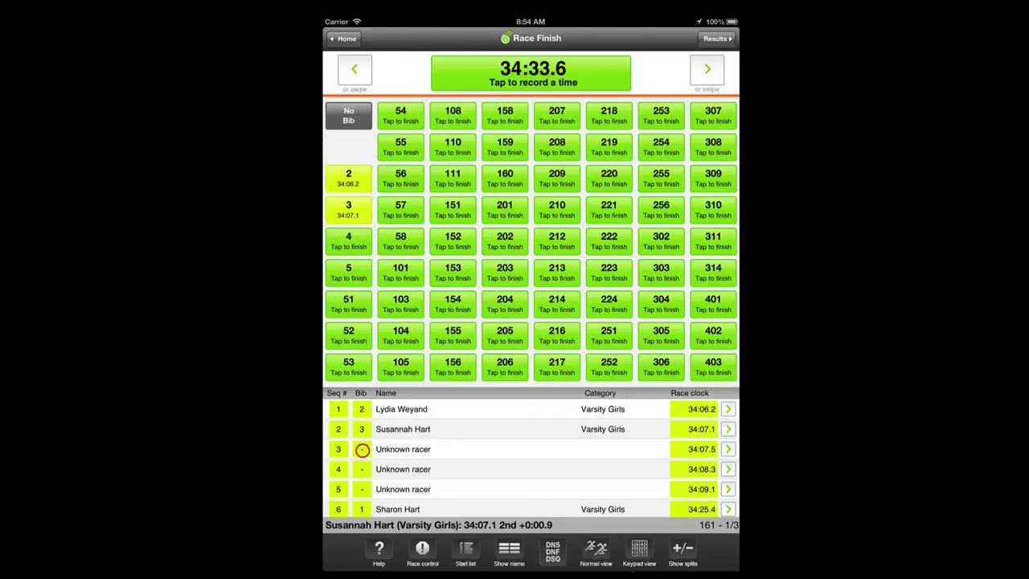
{"action": "left_click", "coordinate": [362, 246]}
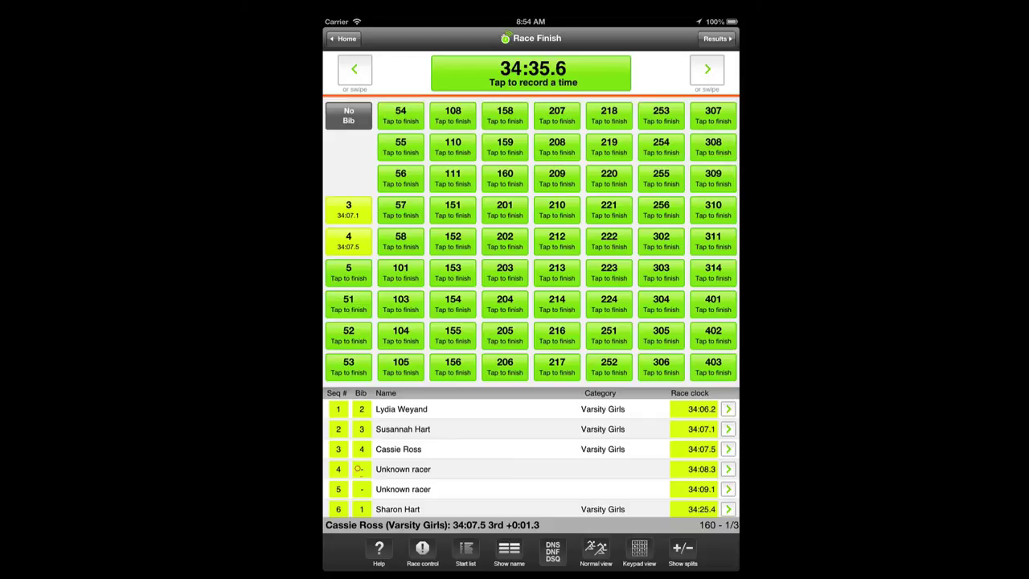
{"action": "left_click", "coordinate": [358, 469]}
{"action": "left_click", "coordinate": [364, 272]}
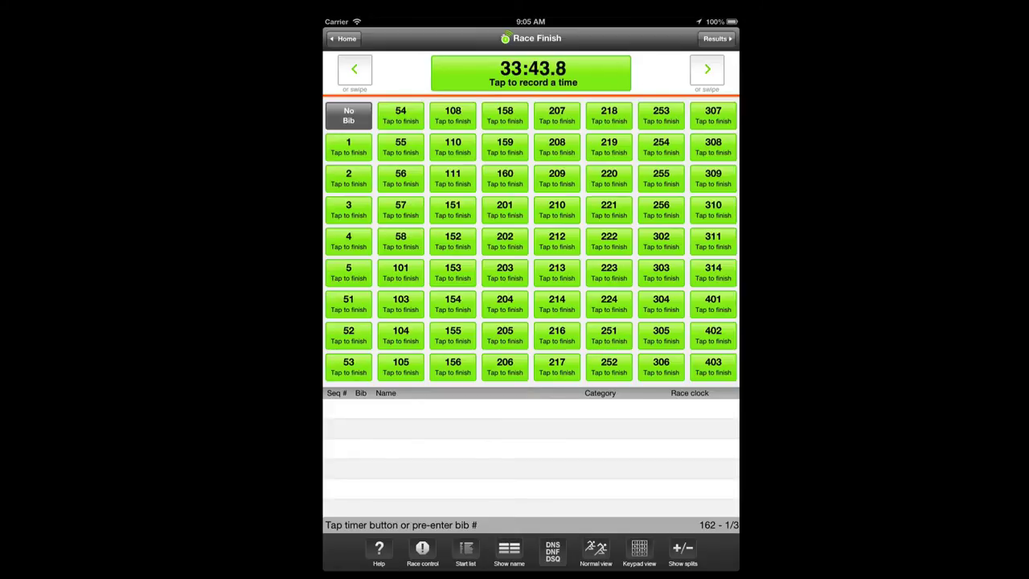
Assign unlisted bib 123 to the 33:45.0 finish, then record a 50:27.3 finish awaiting its bib
{"action": "left_click", "coordinate": [598, 73]}
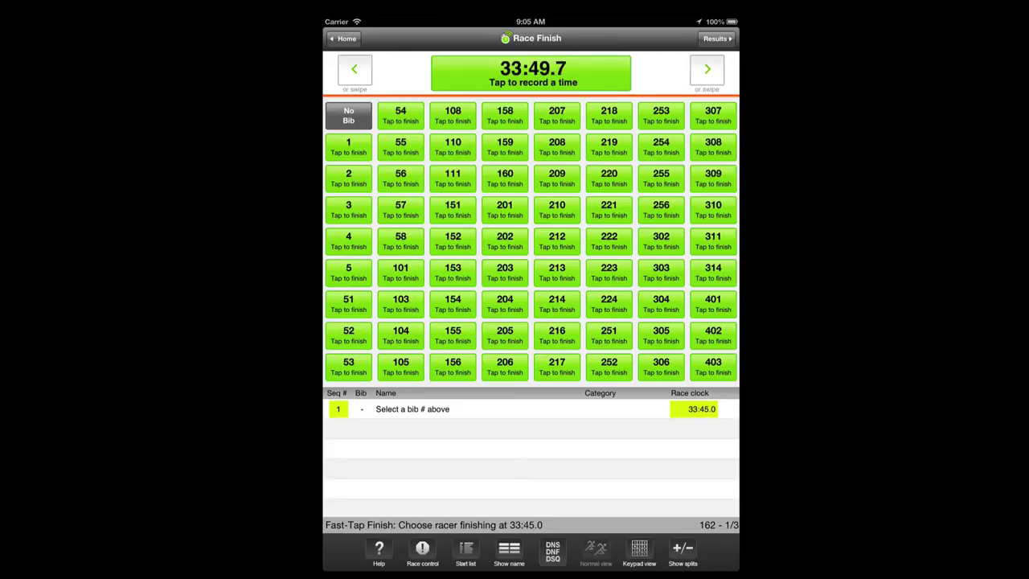
{"action": "left_click", "coordinate": [640, 553]}
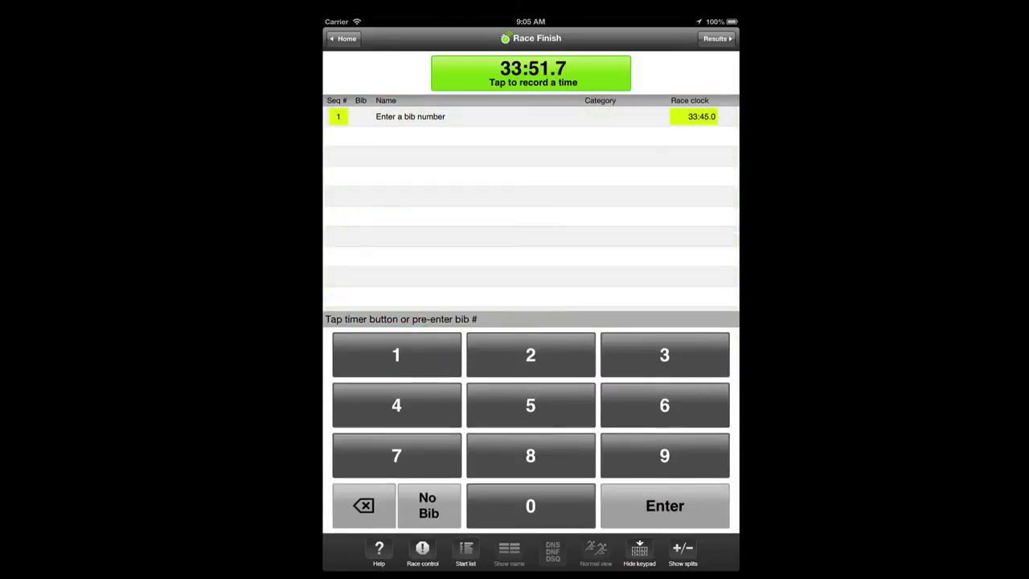
{"action": "left_click", "coordinate": [436, 359]}
{"action": "left_click", "coordinate": [491, 350]}
{"action": "left_click", "coordinate": [629, 354]}
{"action": "left_click", "coordinate": [636, 506]}
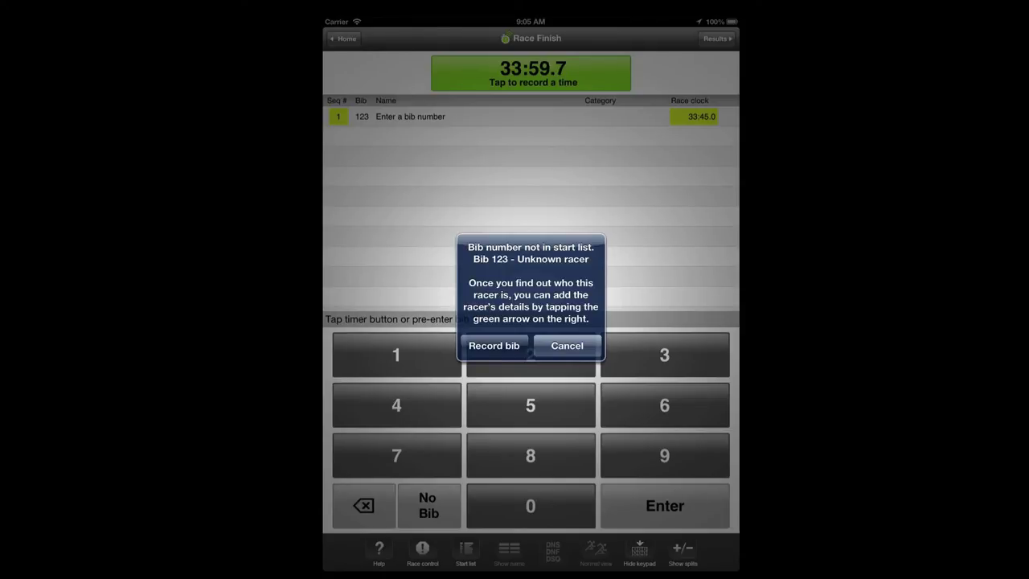
{"action": "left_click", "coordinate": [494, 345]}
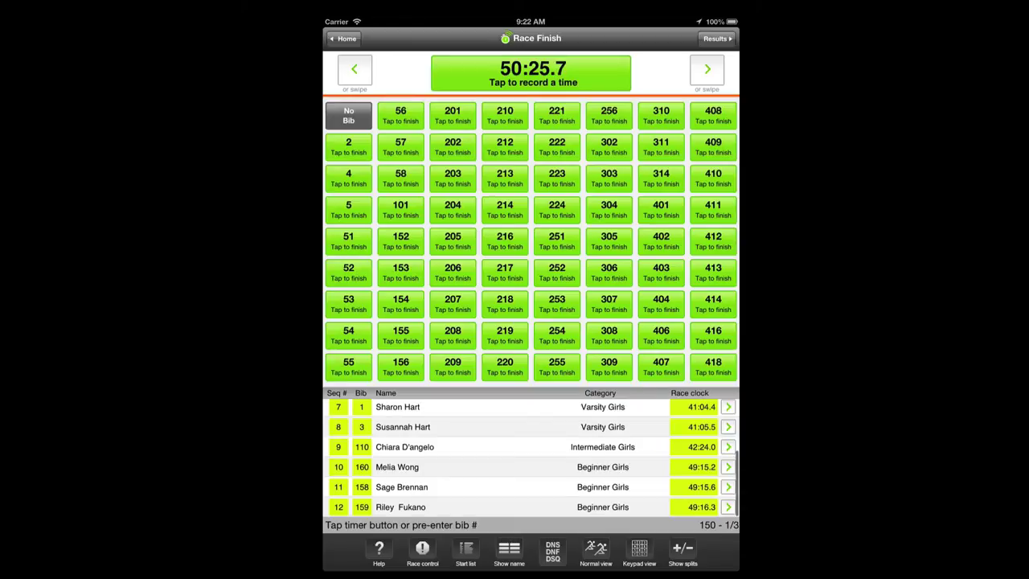
{"action": "left_click", "coordinate": [606, 71]}
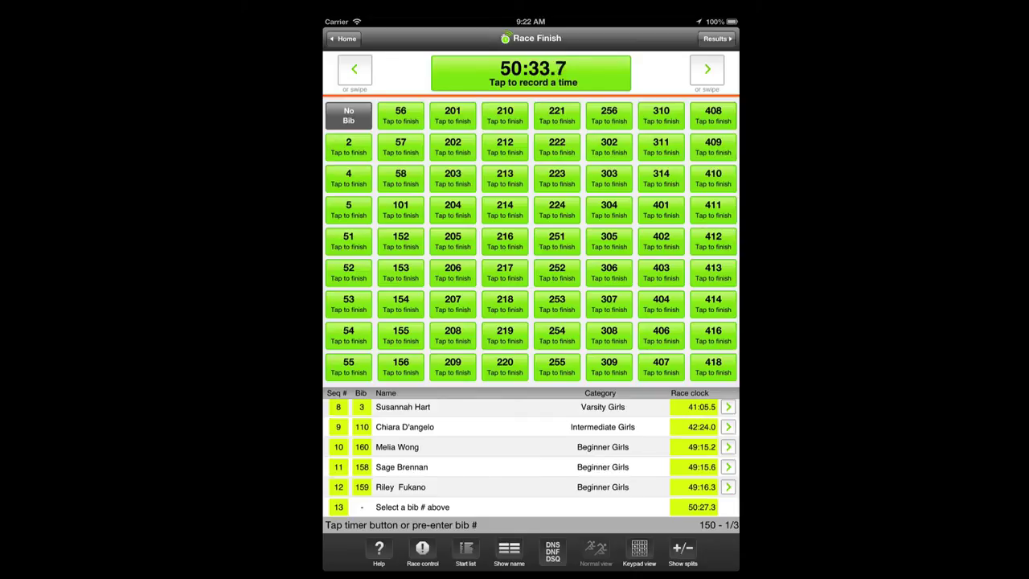
{"action": "left_click", "coordinate": [639, 551]}
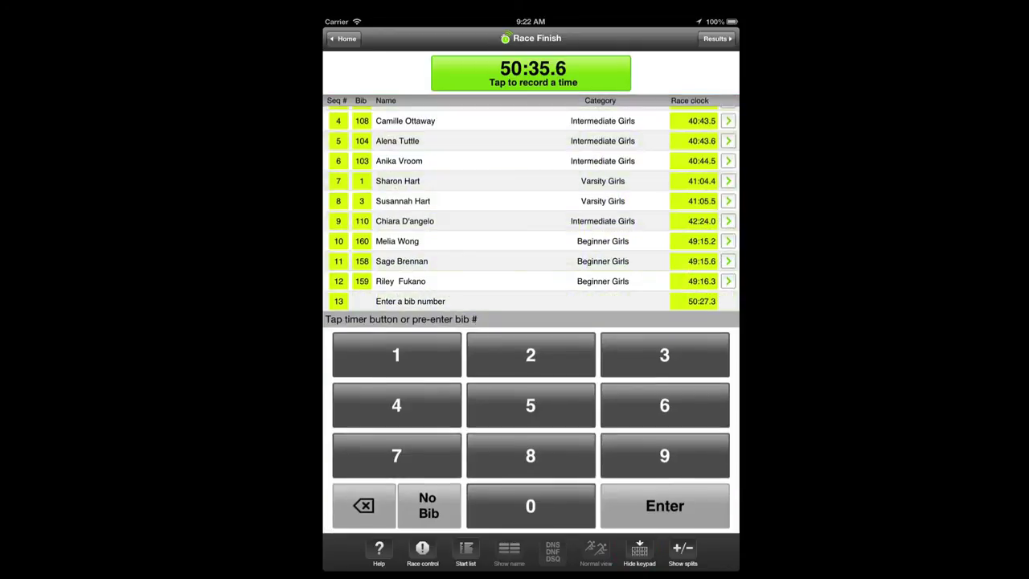
Assign bib 151 to the 50:27.3 finish in row 13, leaving its old 40:41.8 time unknown
{"action": "left_click", "coordinate": [425, 349]}
{"action": "left_click", "coordinate": [492, 400]}
{"action": "left_click", "coordinate": [397, 355]}
{"action": "left_click", "coordinate": [625, 506]}
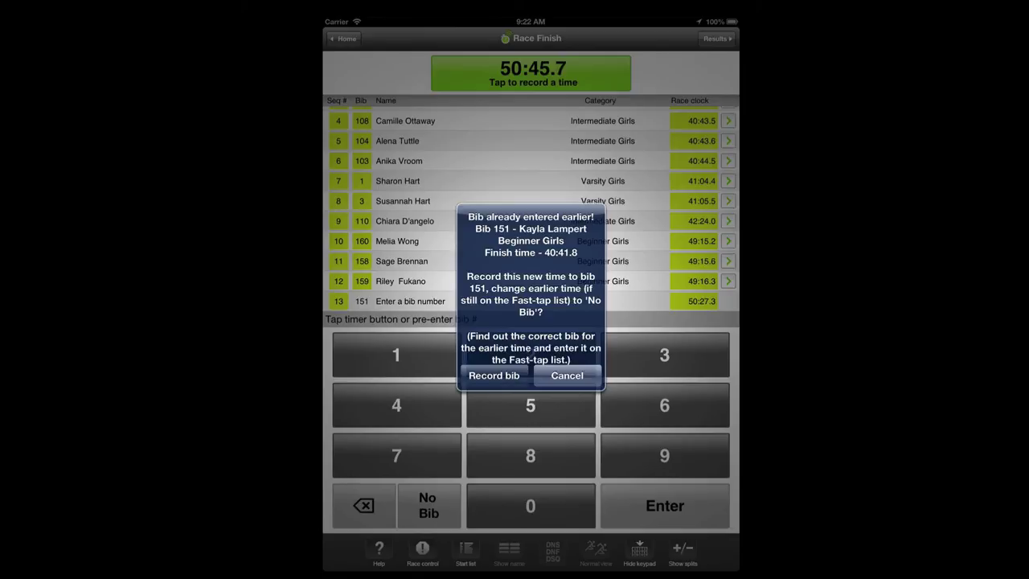
{"action": "left_click", "coordinate": [494, 376]}
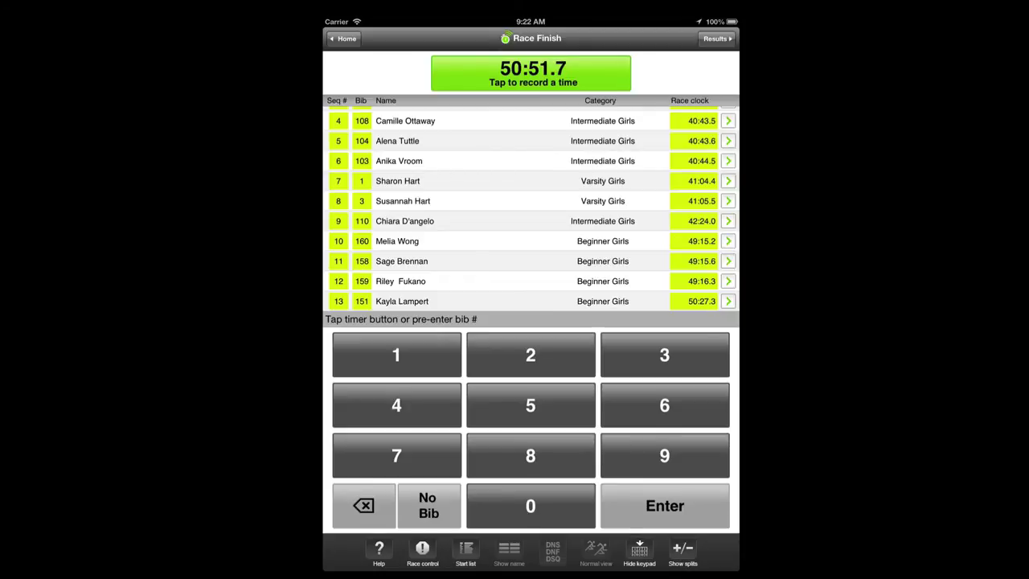
{"action": "left_click_drag", "start_coordinate": [476, 147], "coordinate": [500, 253]}
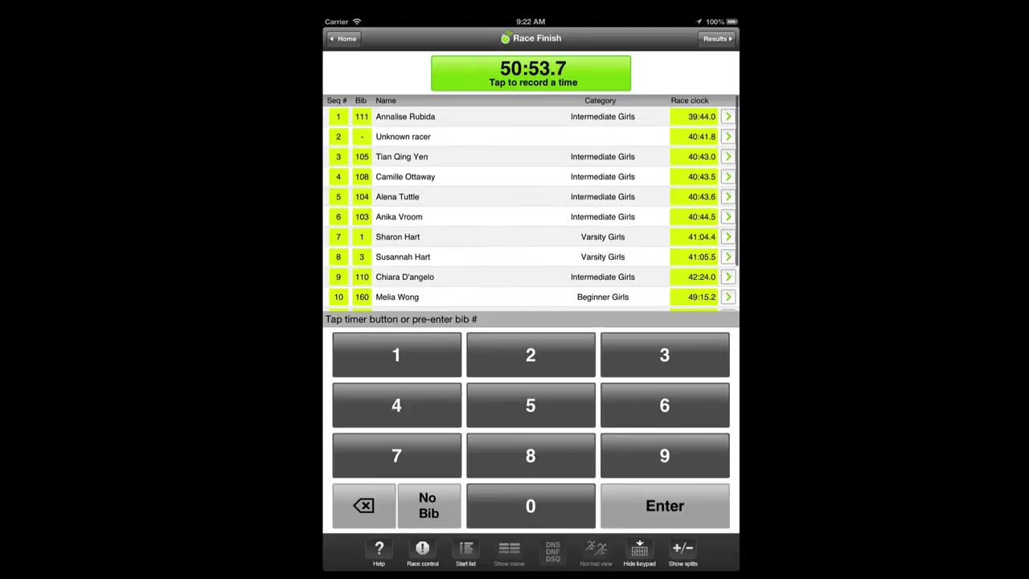
Change the unknown 40:41.8 finish in row 2 to bib 51
{"action": "left_click", "coordinate": [361, 137]}
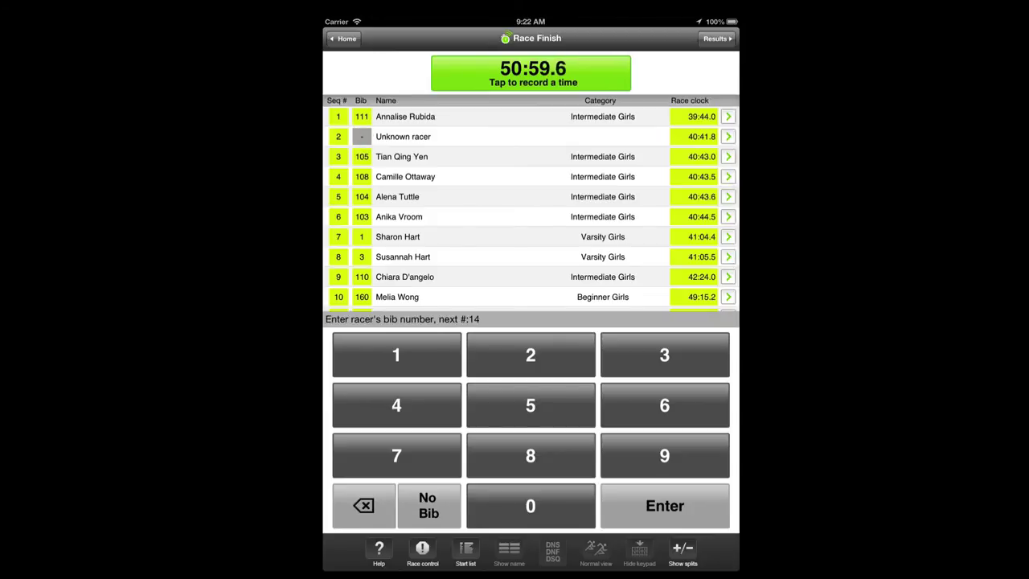
{"action": "left_click", "coordinate": [506, 404]}
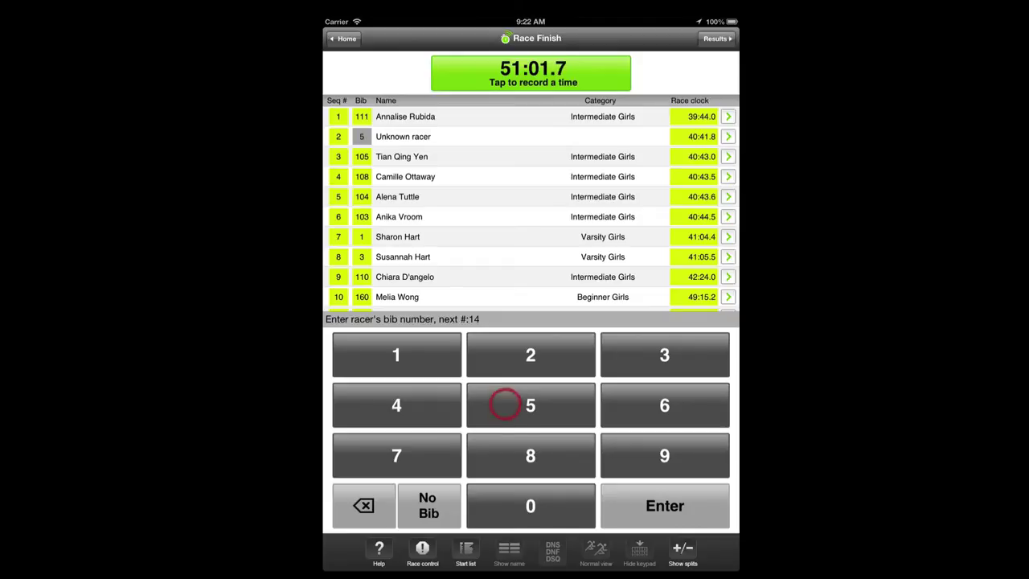
{"action": "left_click", "coordinate": [438, 357]}
{"action": "left_click", "coordinate": [620, 504]}
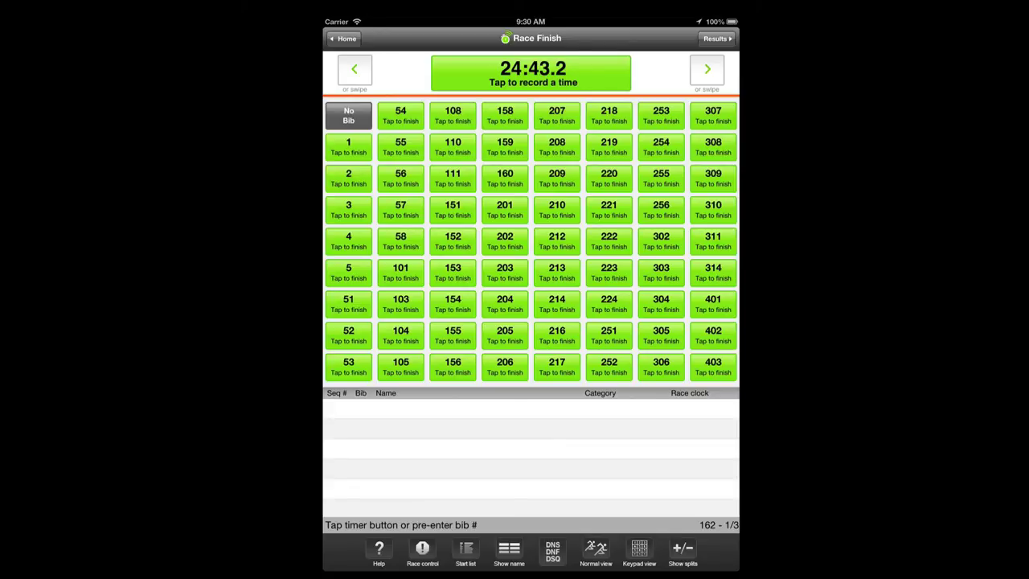
Record separate finish times for bibs 1, 2 and 3, with bib 3 at 24:56.2
{"action": "left_click", "coordinate": [346, 148]}
{"action": "left_click", "coordinate": [346, 177]}
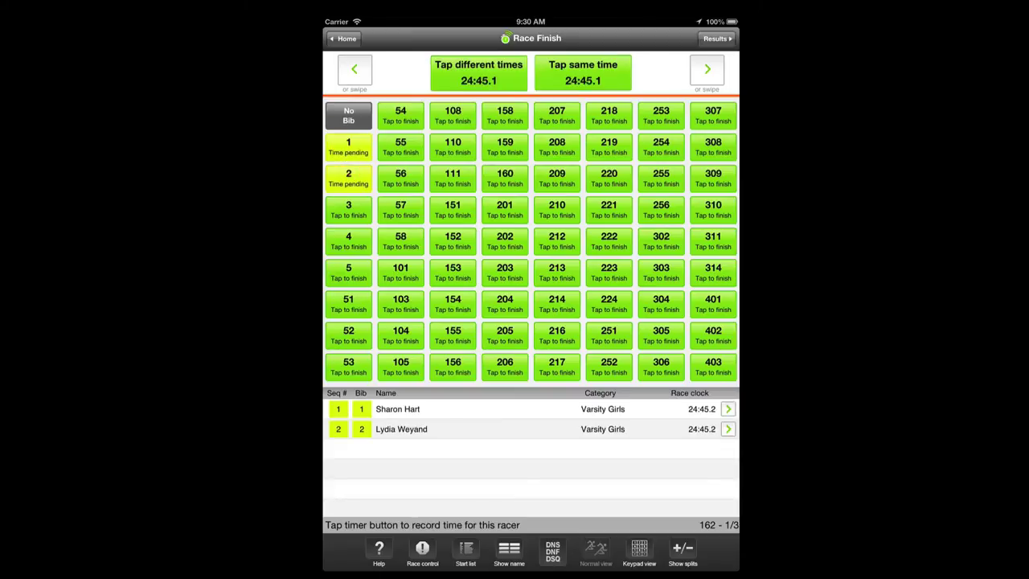
{"action": "left_click", "coordinate": [341, 209]}
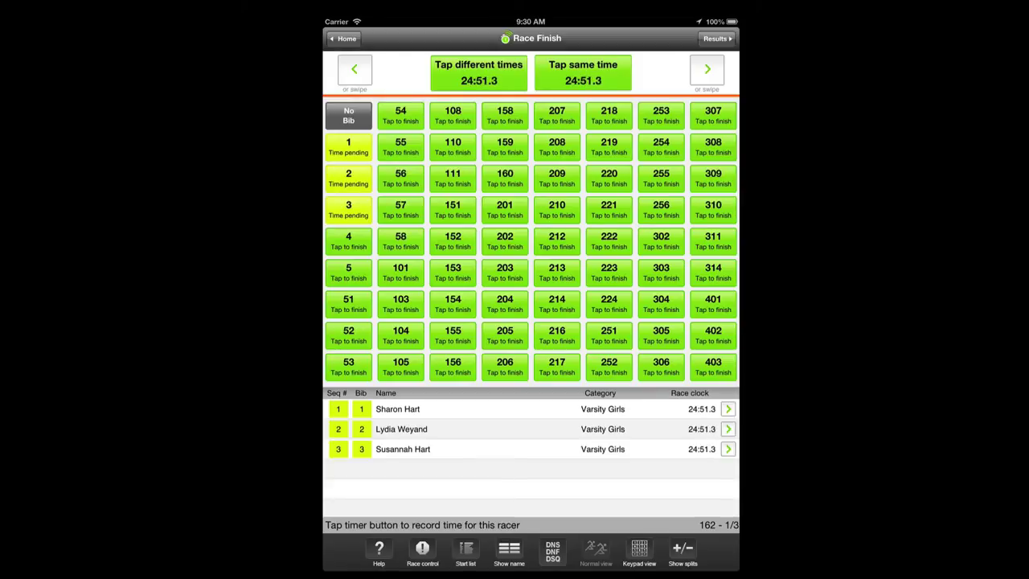
{"action": "left_click", "coordinate": [479, 72]}
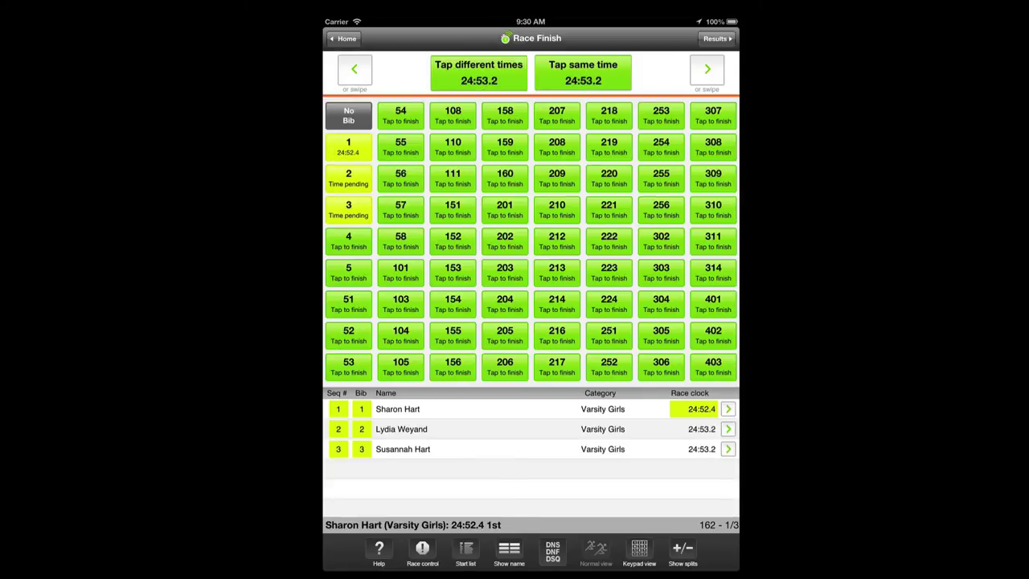
{"action": "left_click", "coordinate": [480, 71]}
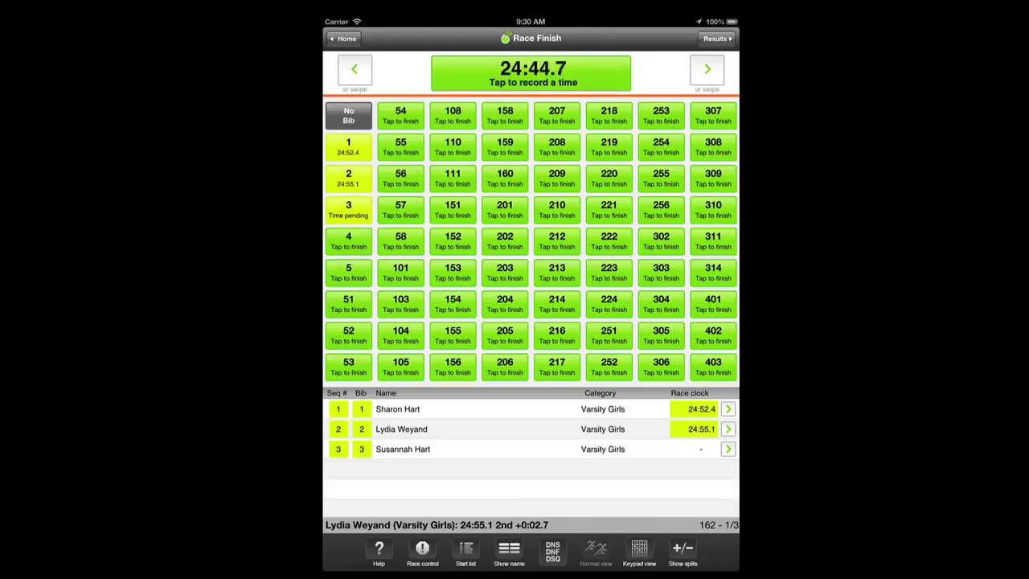
{"action": "left_click", "coordinate": [476, 71]}
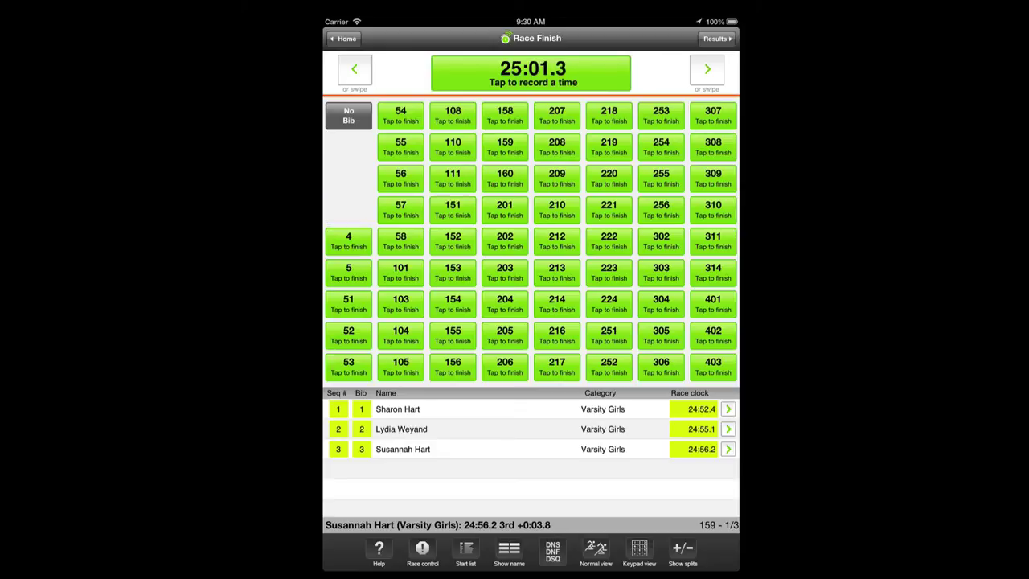
Record bibs 4 and 5 as finishing with the same tied time
{"action": "left_click", "coordinate": [348, 241]}
{"action": "left_click", "coordinate": [348, 272]}
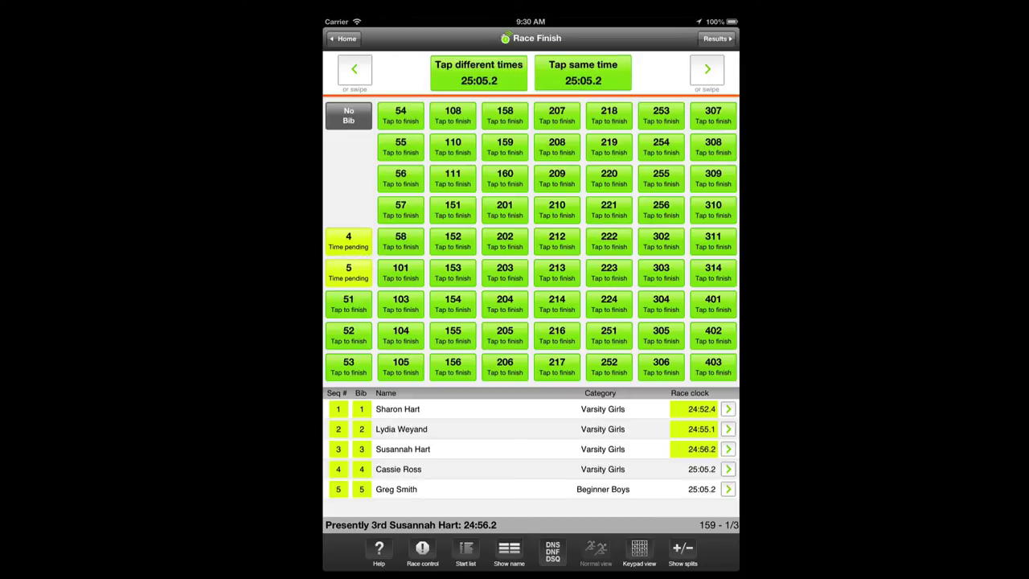
{"action": "left_click", "coordinate": [583, 73]}
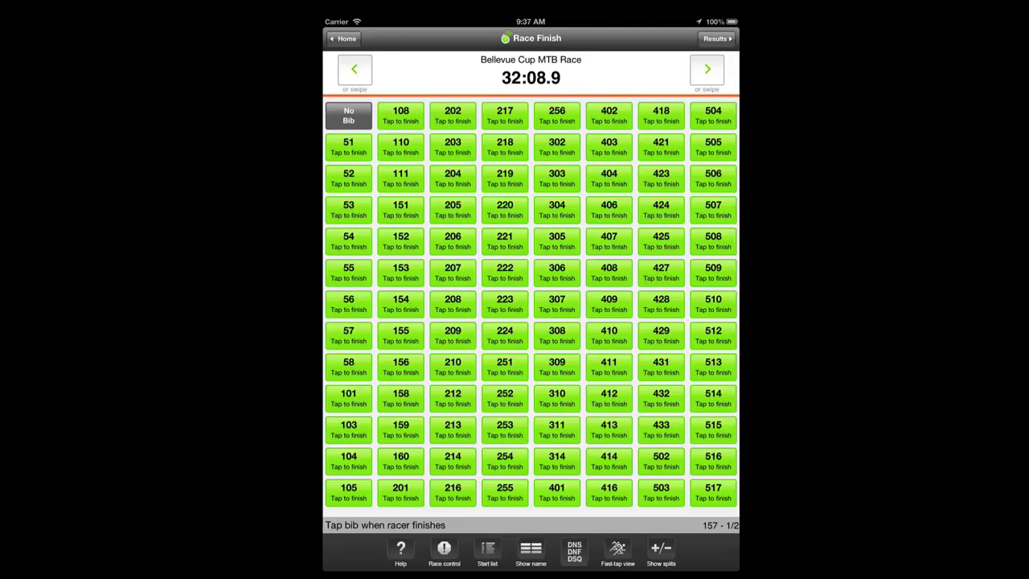
Switch to normal view, check a finisher's details, then bring up the race results categories
{"action": "left_click", "coordinate": [617, 553]}
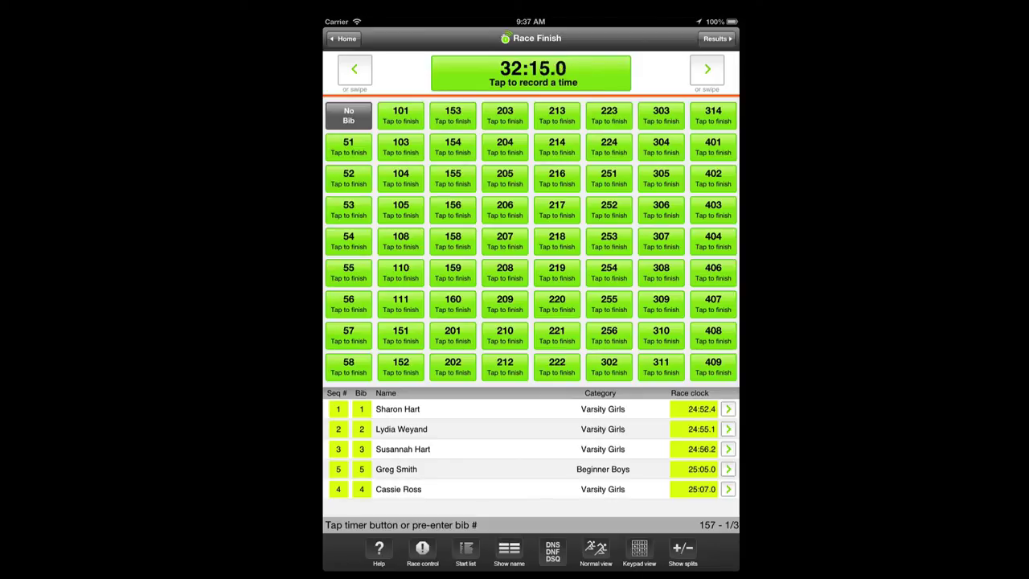
{"action": "left_click", "coordinate": [728, 469]}
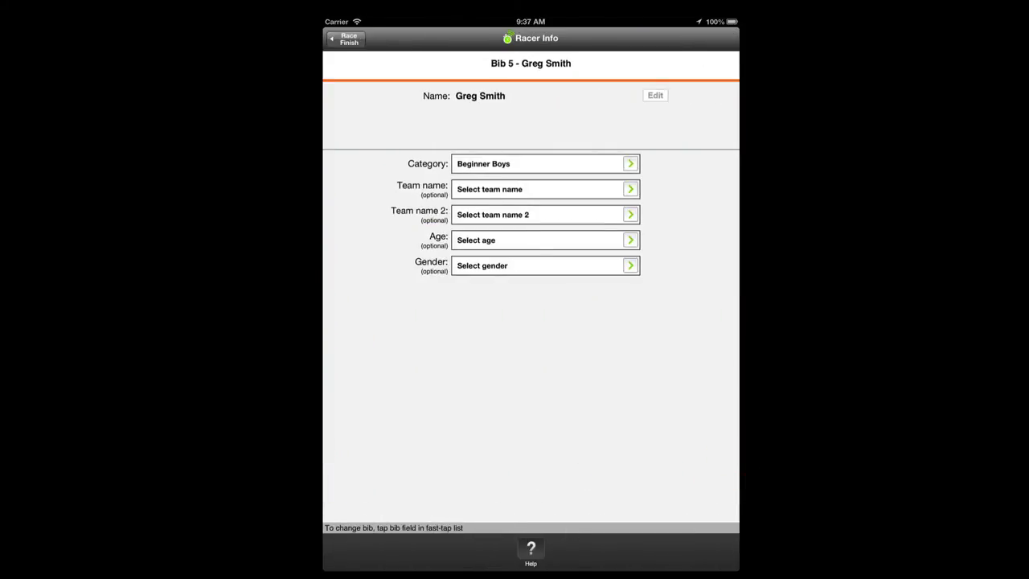
{"action": "left_click", "coordinate": [347, 39]}
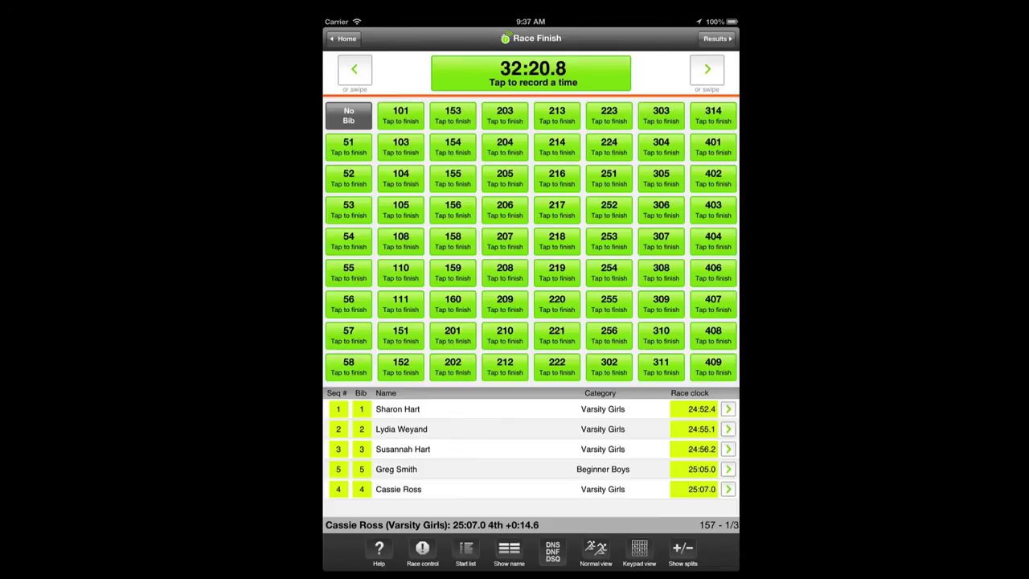
{"action": "left_click", "coordinate": [714, 38]}
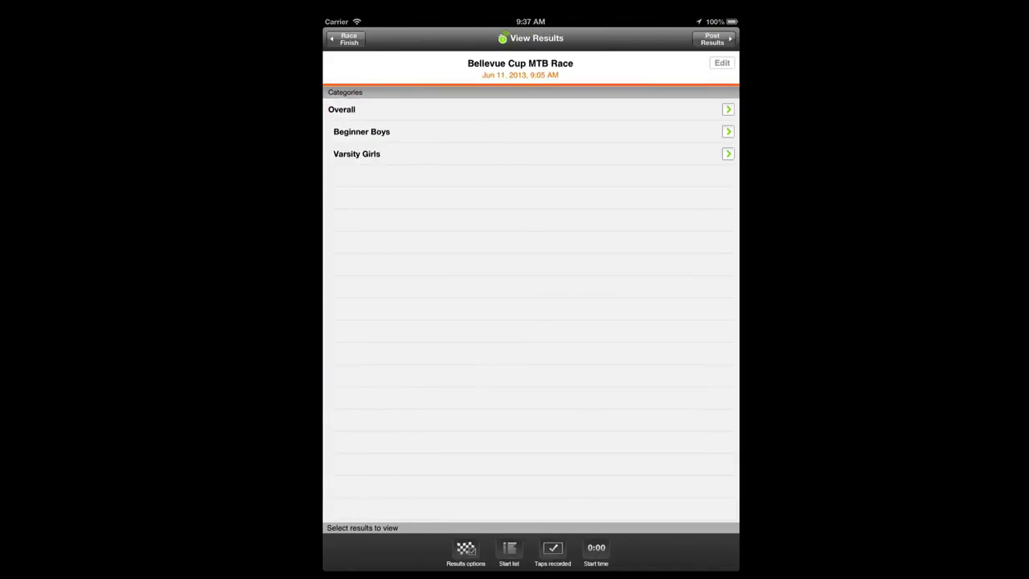
Correct the Beginner Boys finisher's time from 25:05.0 to 25:03.0, then return to the finish grid
{"action": "left_click", "coordinate": [401, 135]}
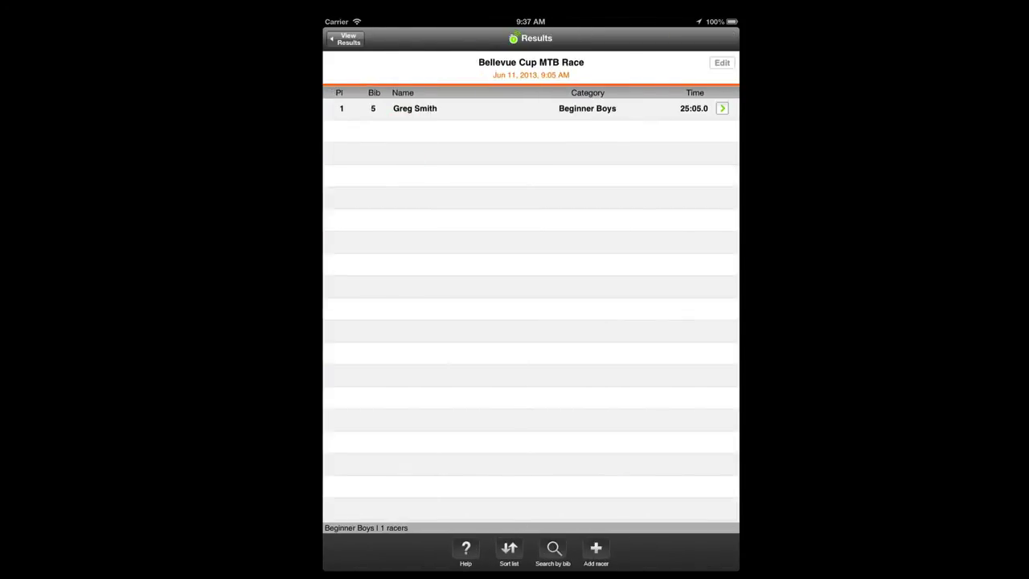
{"action": "left_click", "coordinate": [411, 107]}
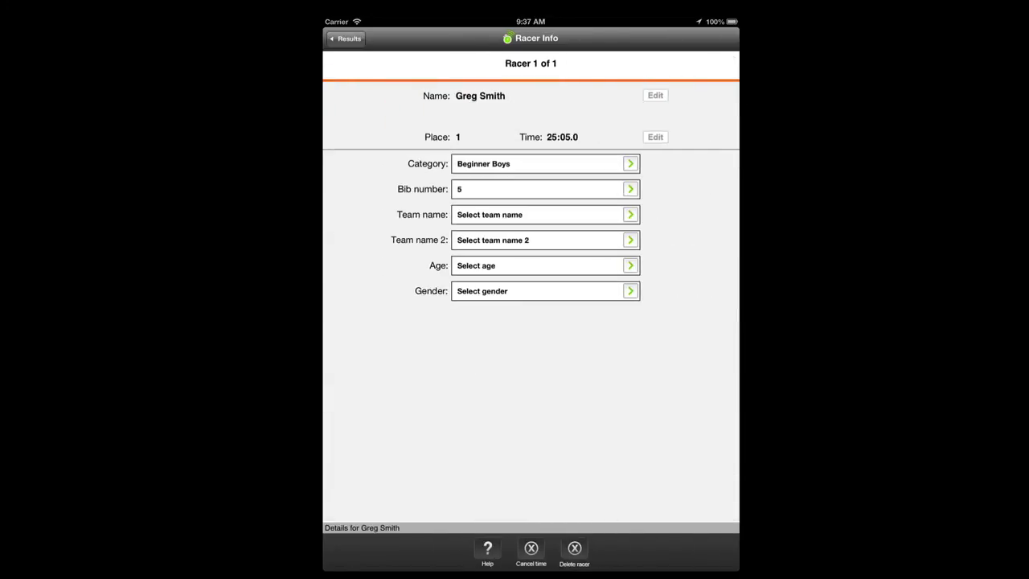
{"action": "left_click", "coordinate": [655, 137]}
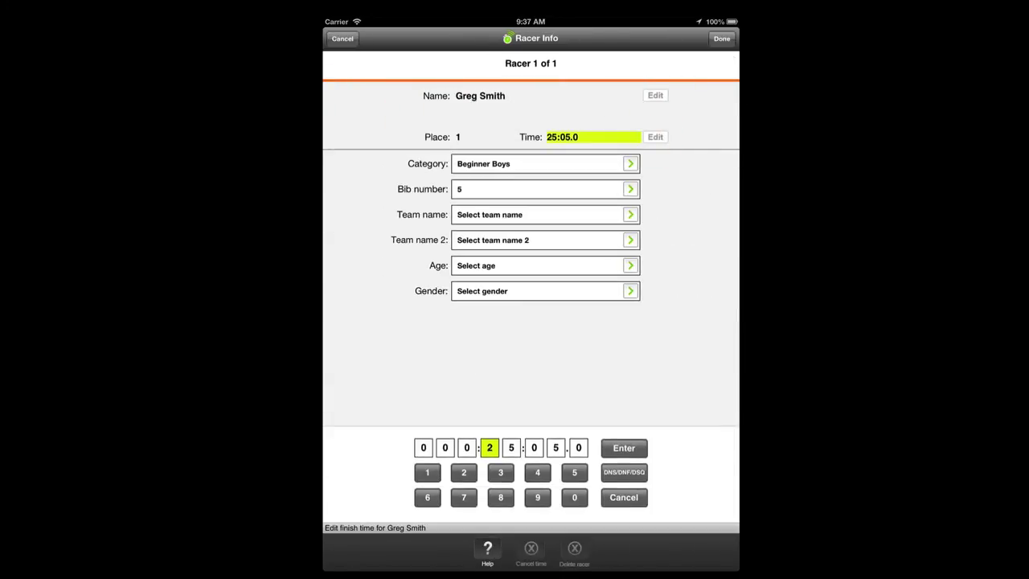
{"action": "left_click", "coordinate": [556, 448]}
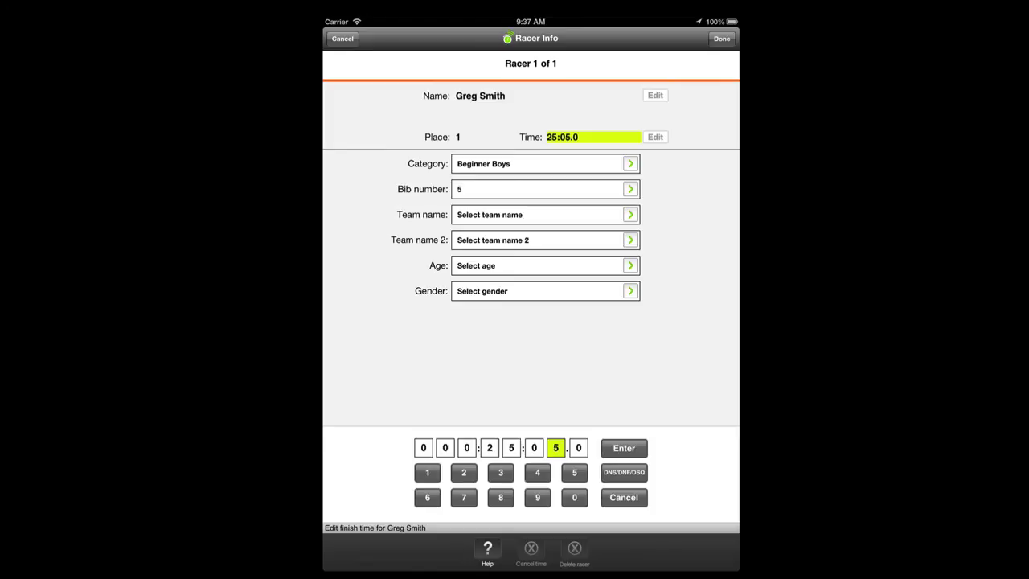
{"action": "left_click", "coordinate": [500, 472]}
{"action": "left_click", "coordinate": [624, 448]}
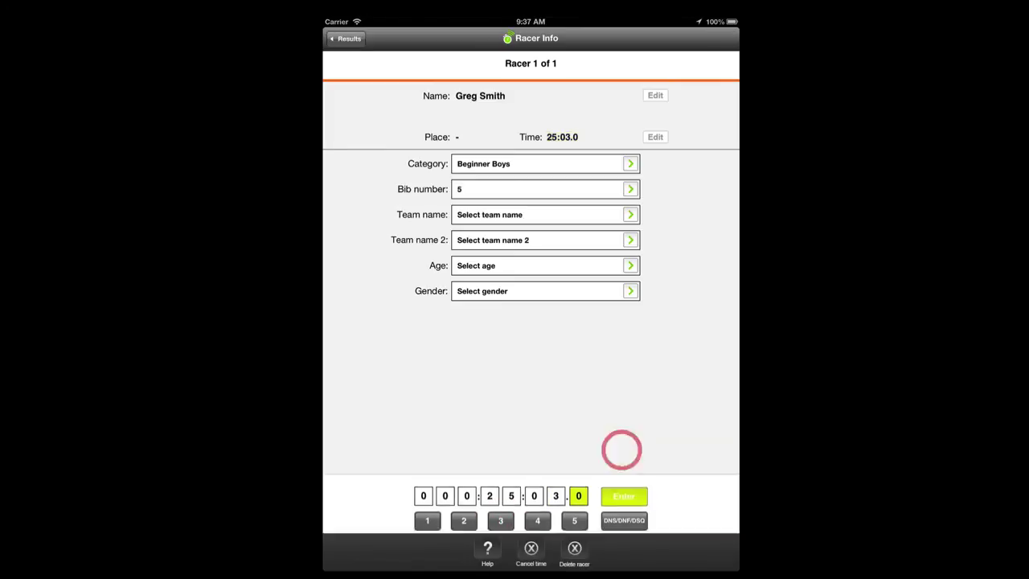
{"action": "left_click", "coordinate": [346, 39]}
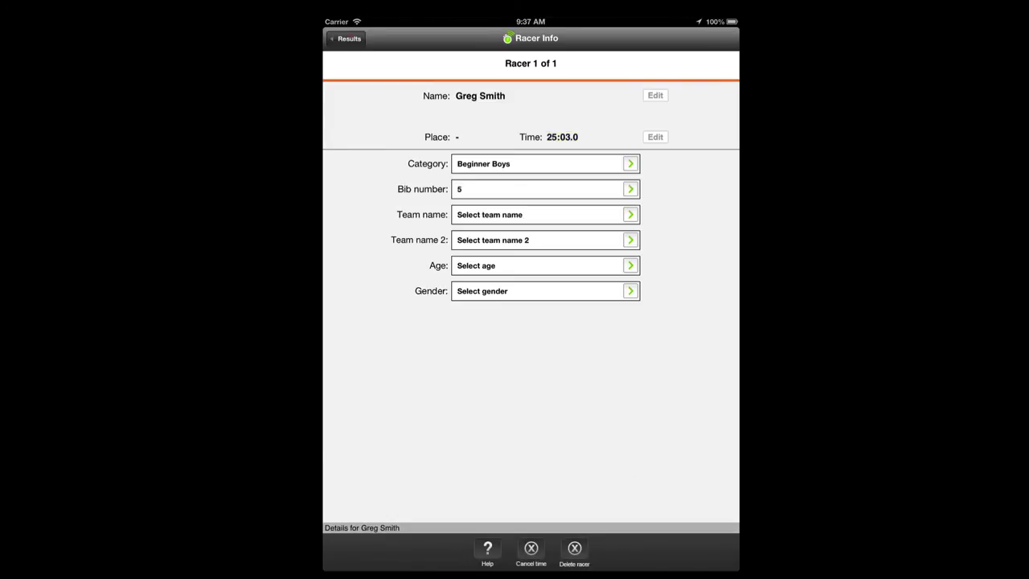
{"action": "left_click", "coordinate": [349, 39]}
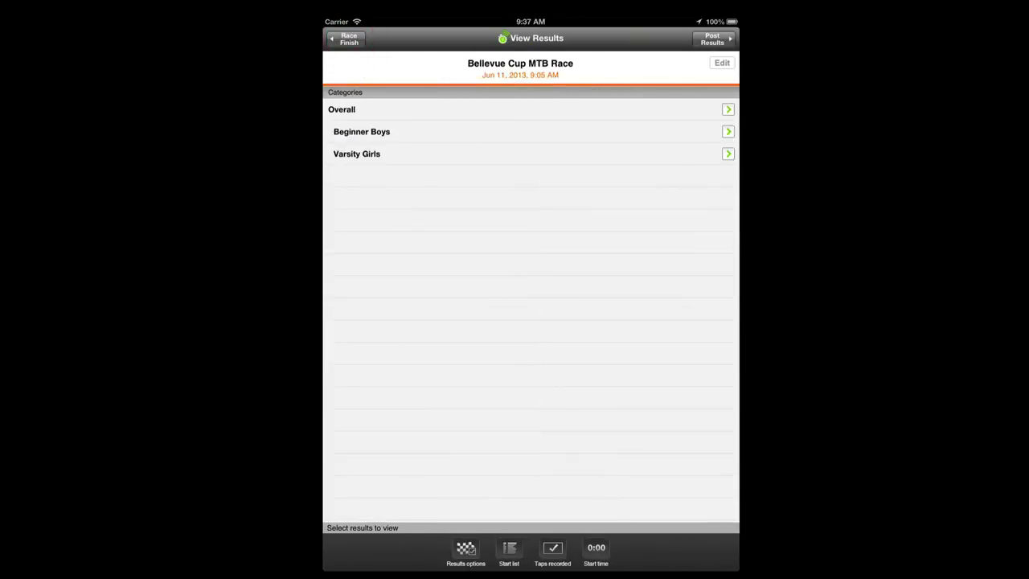
{"action": "left_click", "coordinate": [349, 39]}
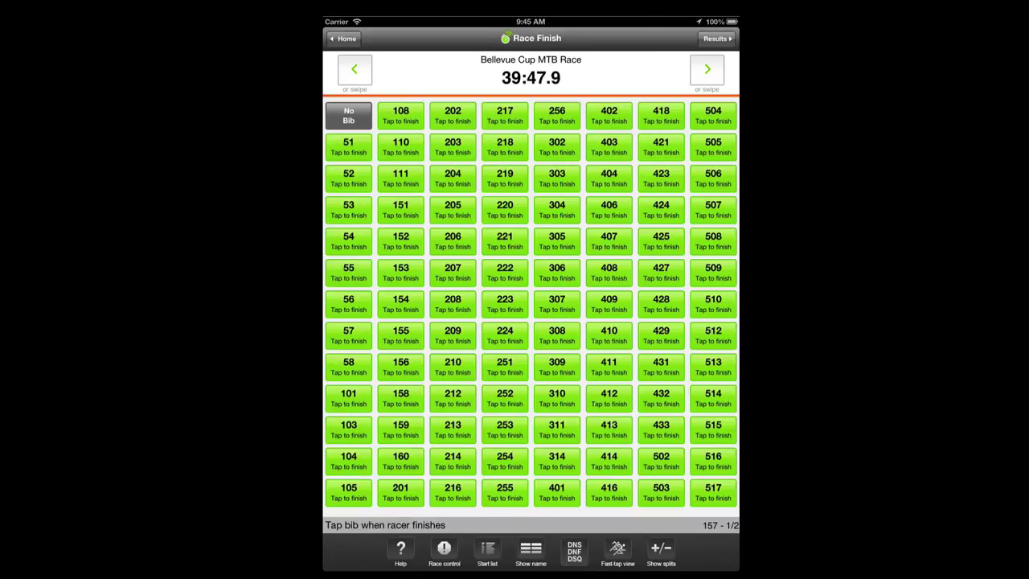
{"action": "left_click", "coordinate": [714, 38]}
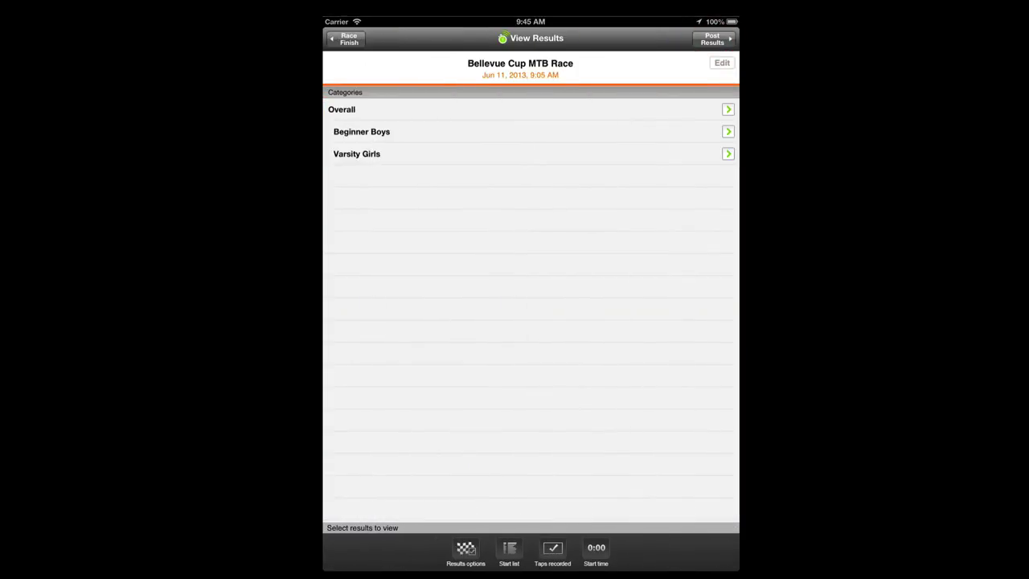
{"action": "left_click", "coordinate": [430, 131]}
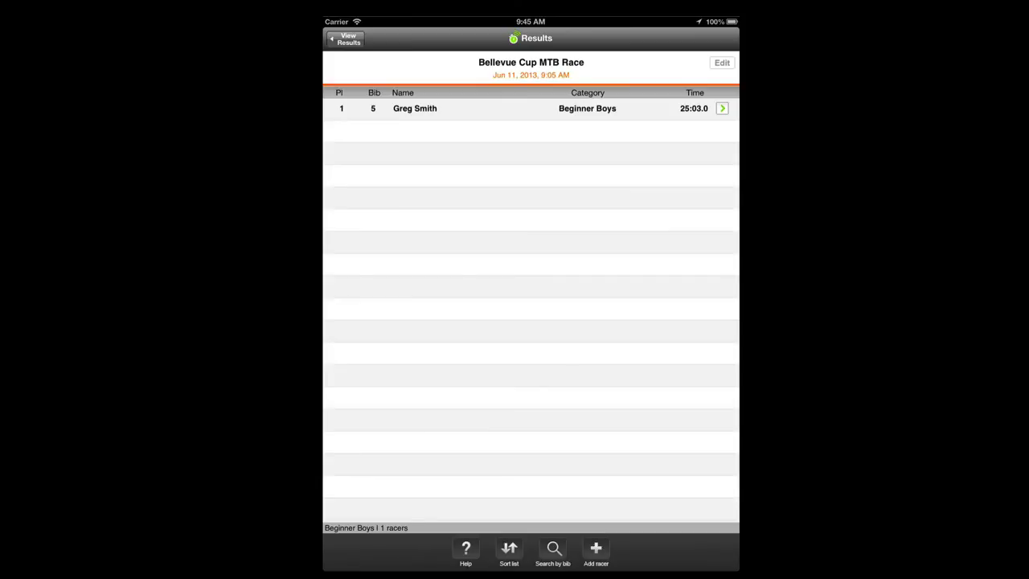
{"action": "left_click", "coordinate": [596, 548]}
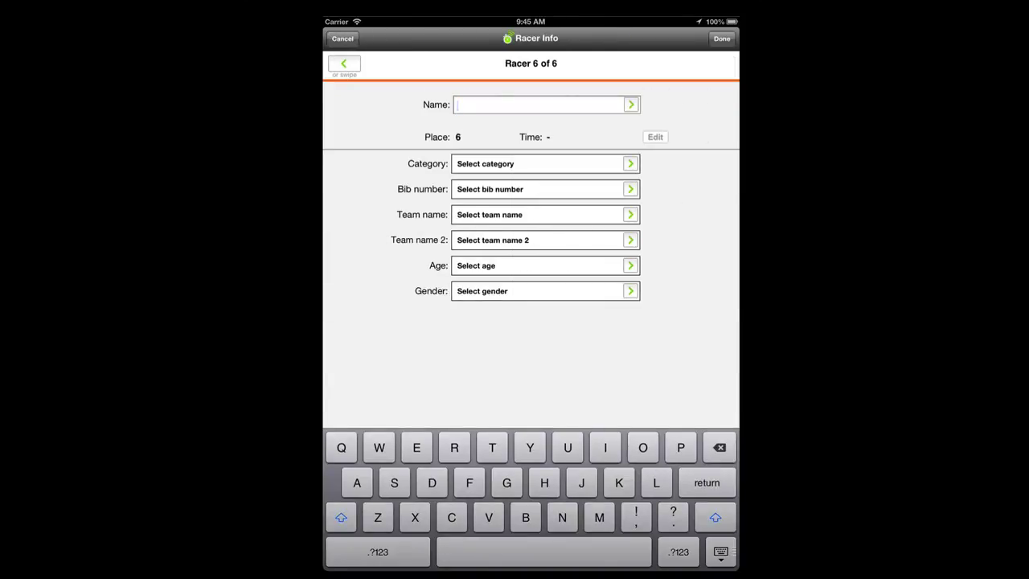
{"action": "left_click", "coordinate": [344, 40]}
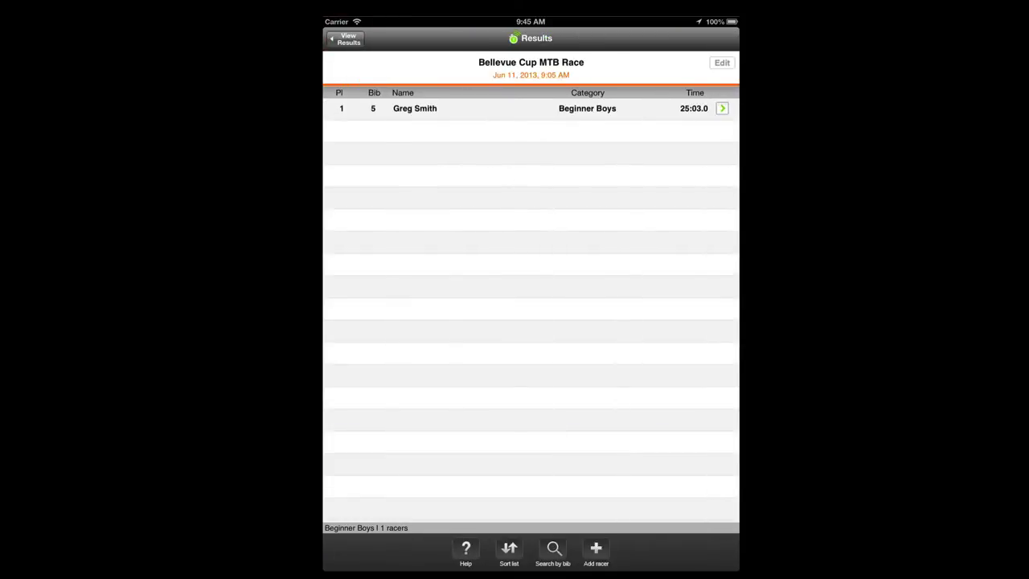
{"action": "left_click", "coordinate": [418, 109]}
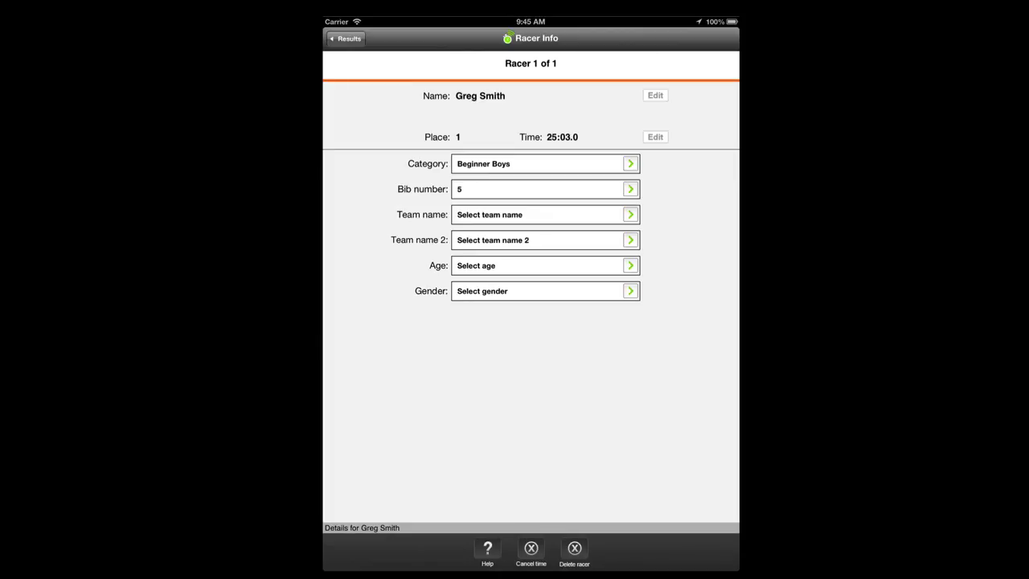
{"action": "left_click", "coordinate": [575, 551]}
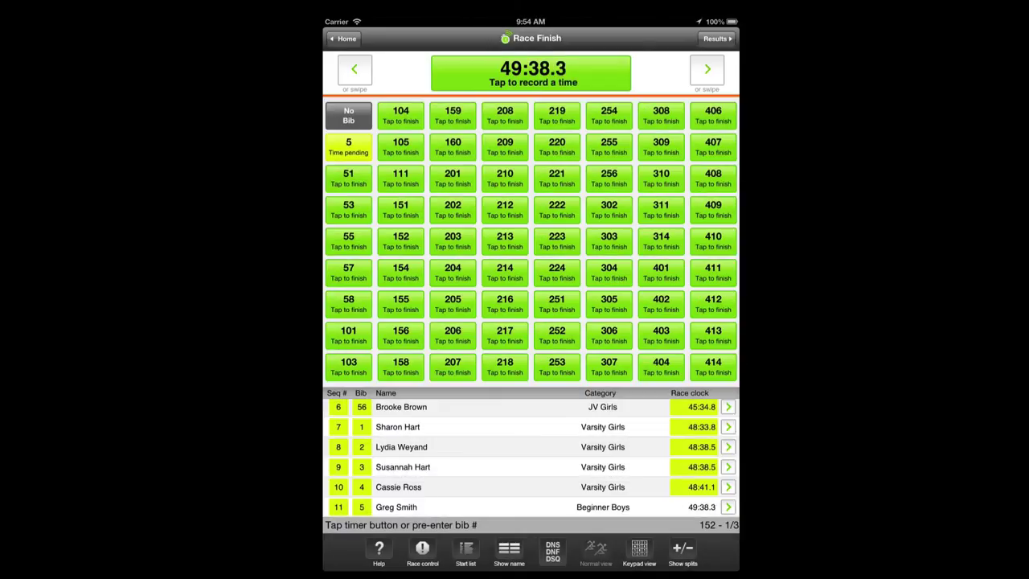
{"action": "left_click", "coordinate": [716, 37]}
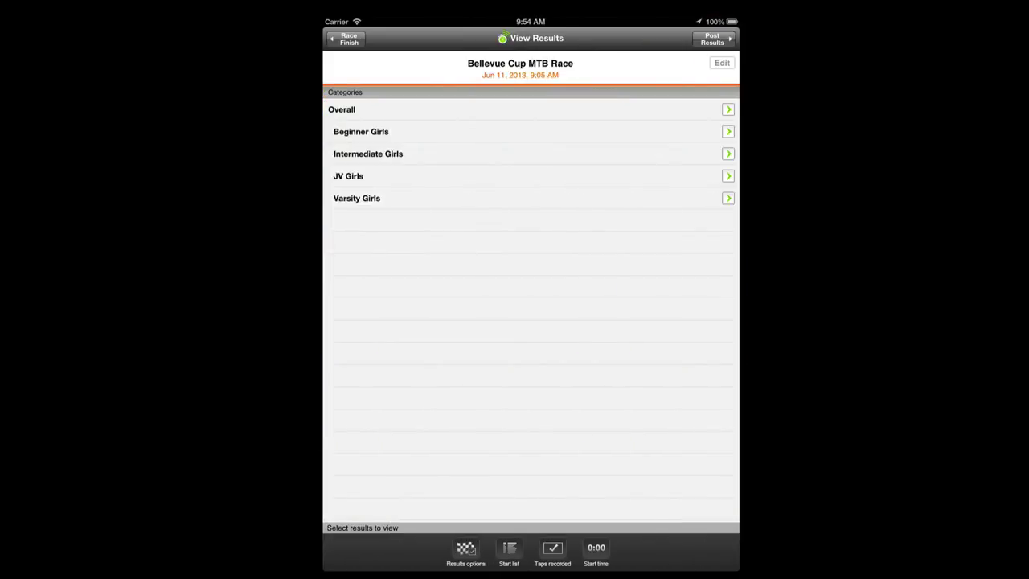
{"action": "left_click", "coordinate": [552, 549]}
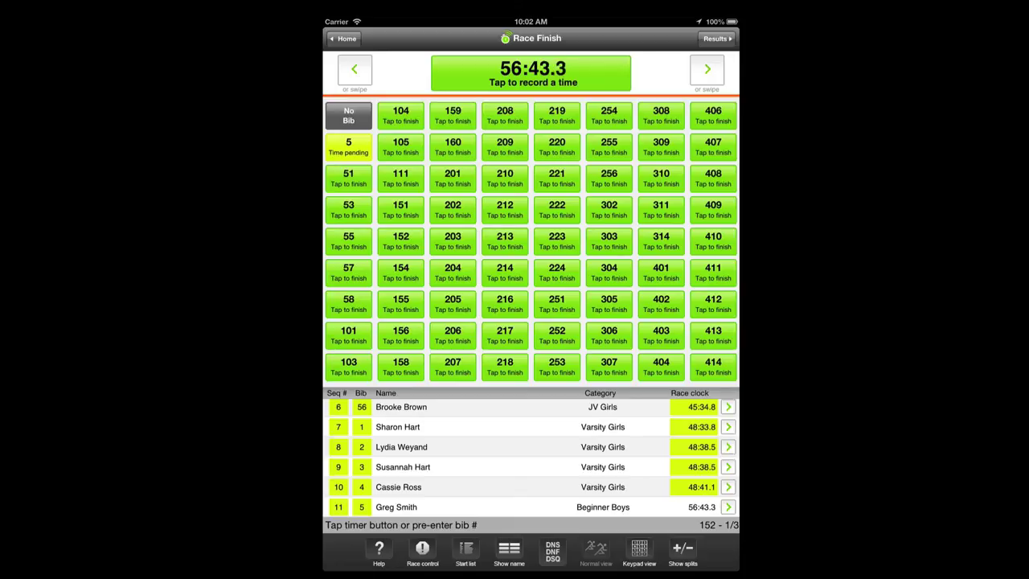
Move the race start time from 9:05:18 to 9:07:18
{"action": "left_click", "coordinate": [716, 39]}
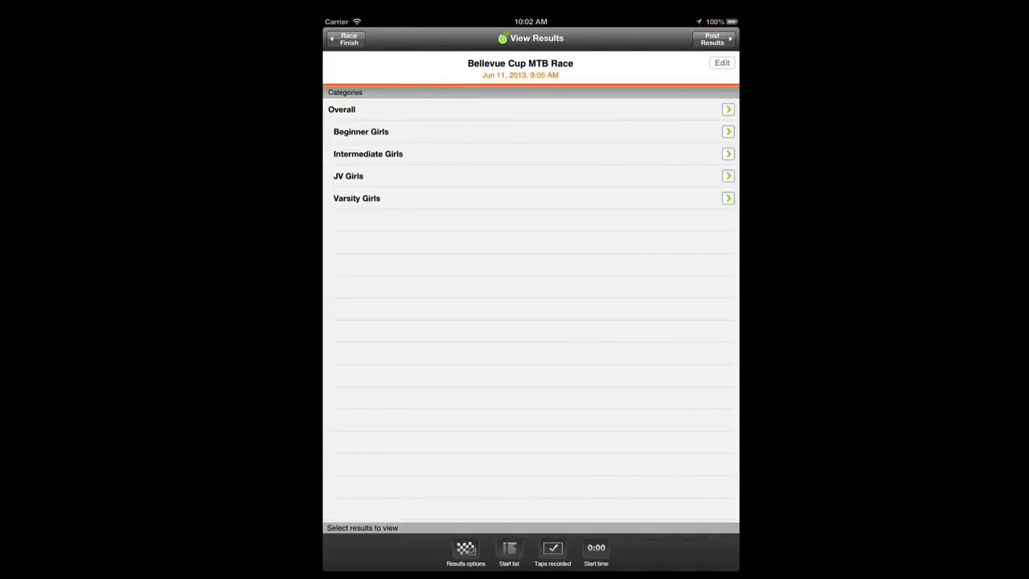
{"action": "left_click", "coordinate": [596, 550]}
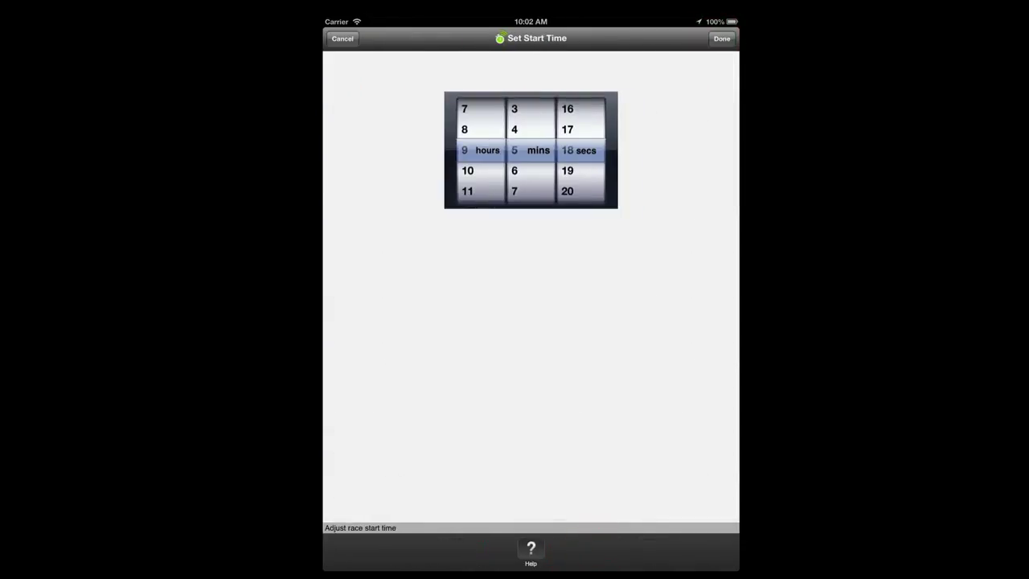
{"action": "left_click_drag", "start_coordinate": [532, 185], "coordinate": [539, 143]}
{"action": "left_click", "coordinate": [722, 38]}
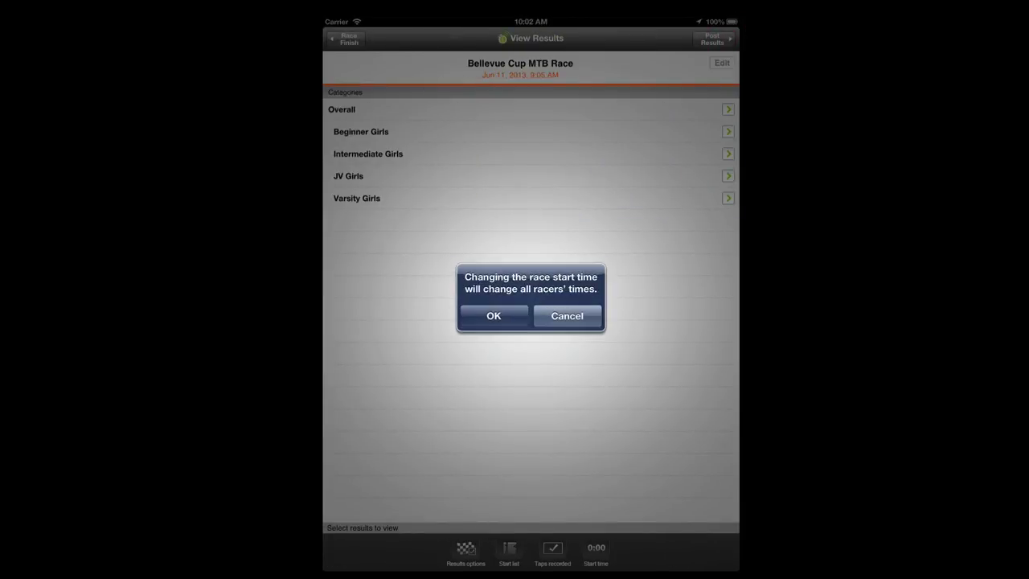